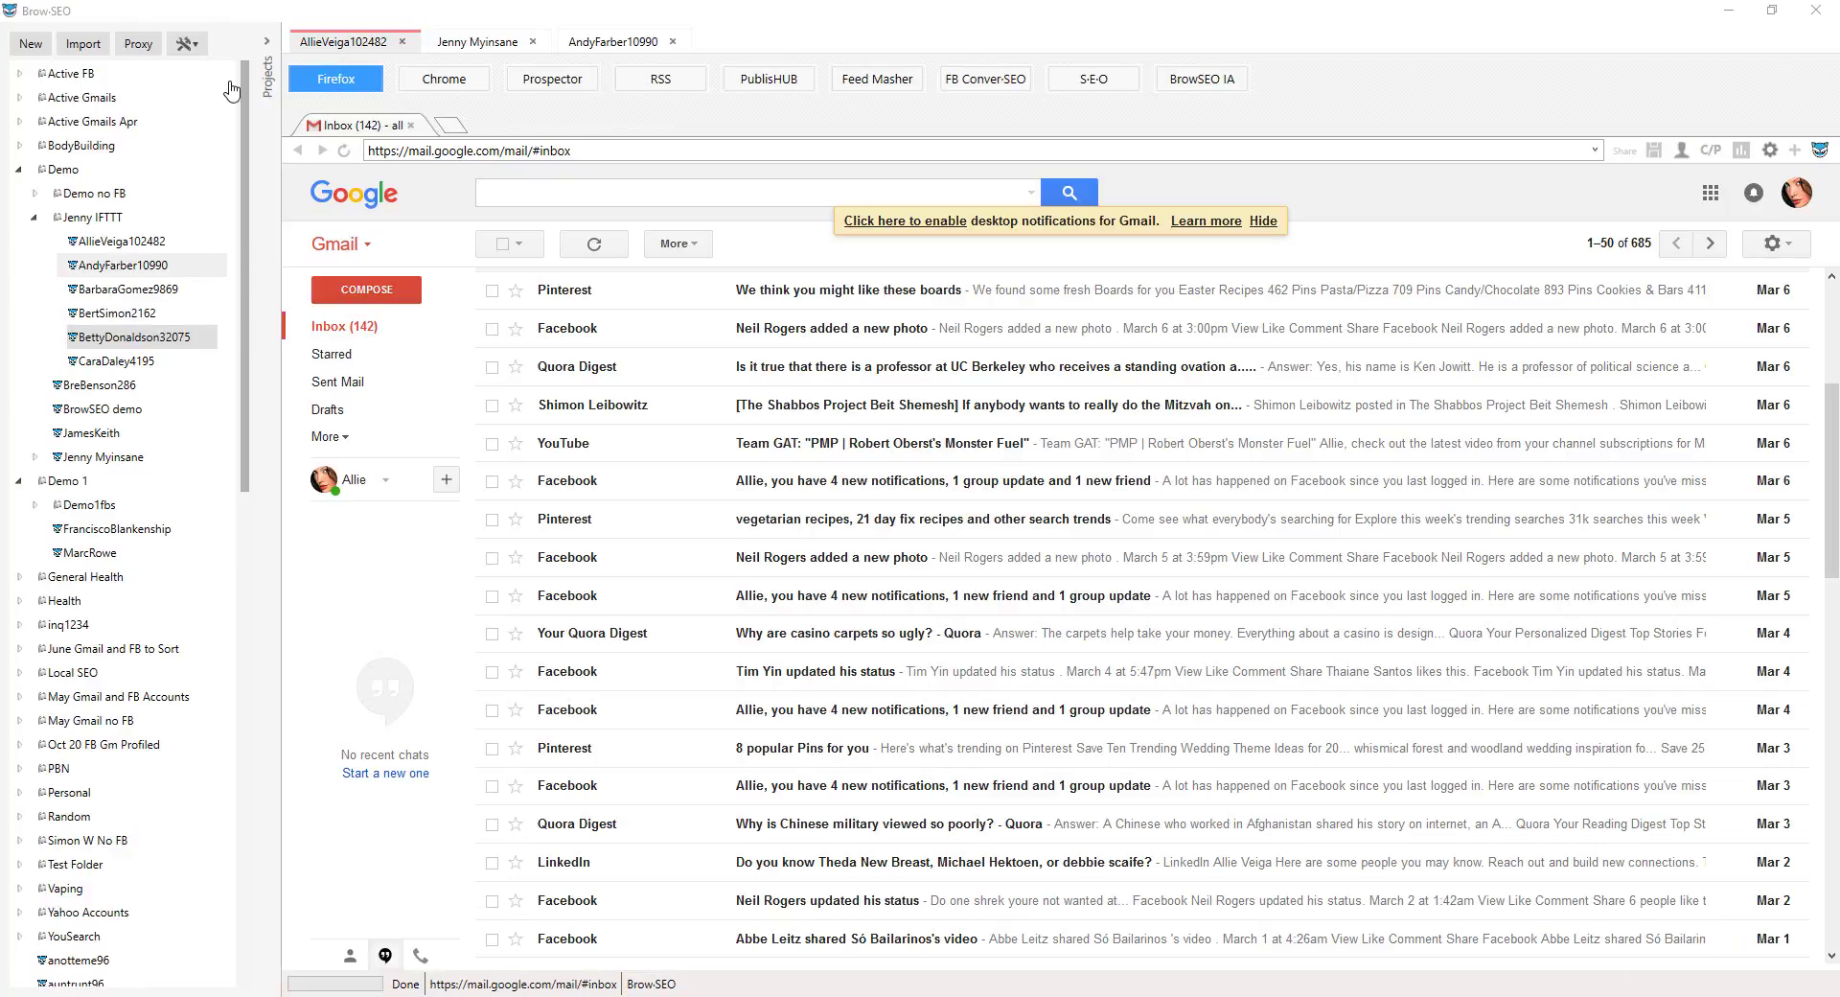
# Step: Show the Firefox inbox of the first project briefly and return to the S-E-O project list
pyautogui.click(1097, 78)
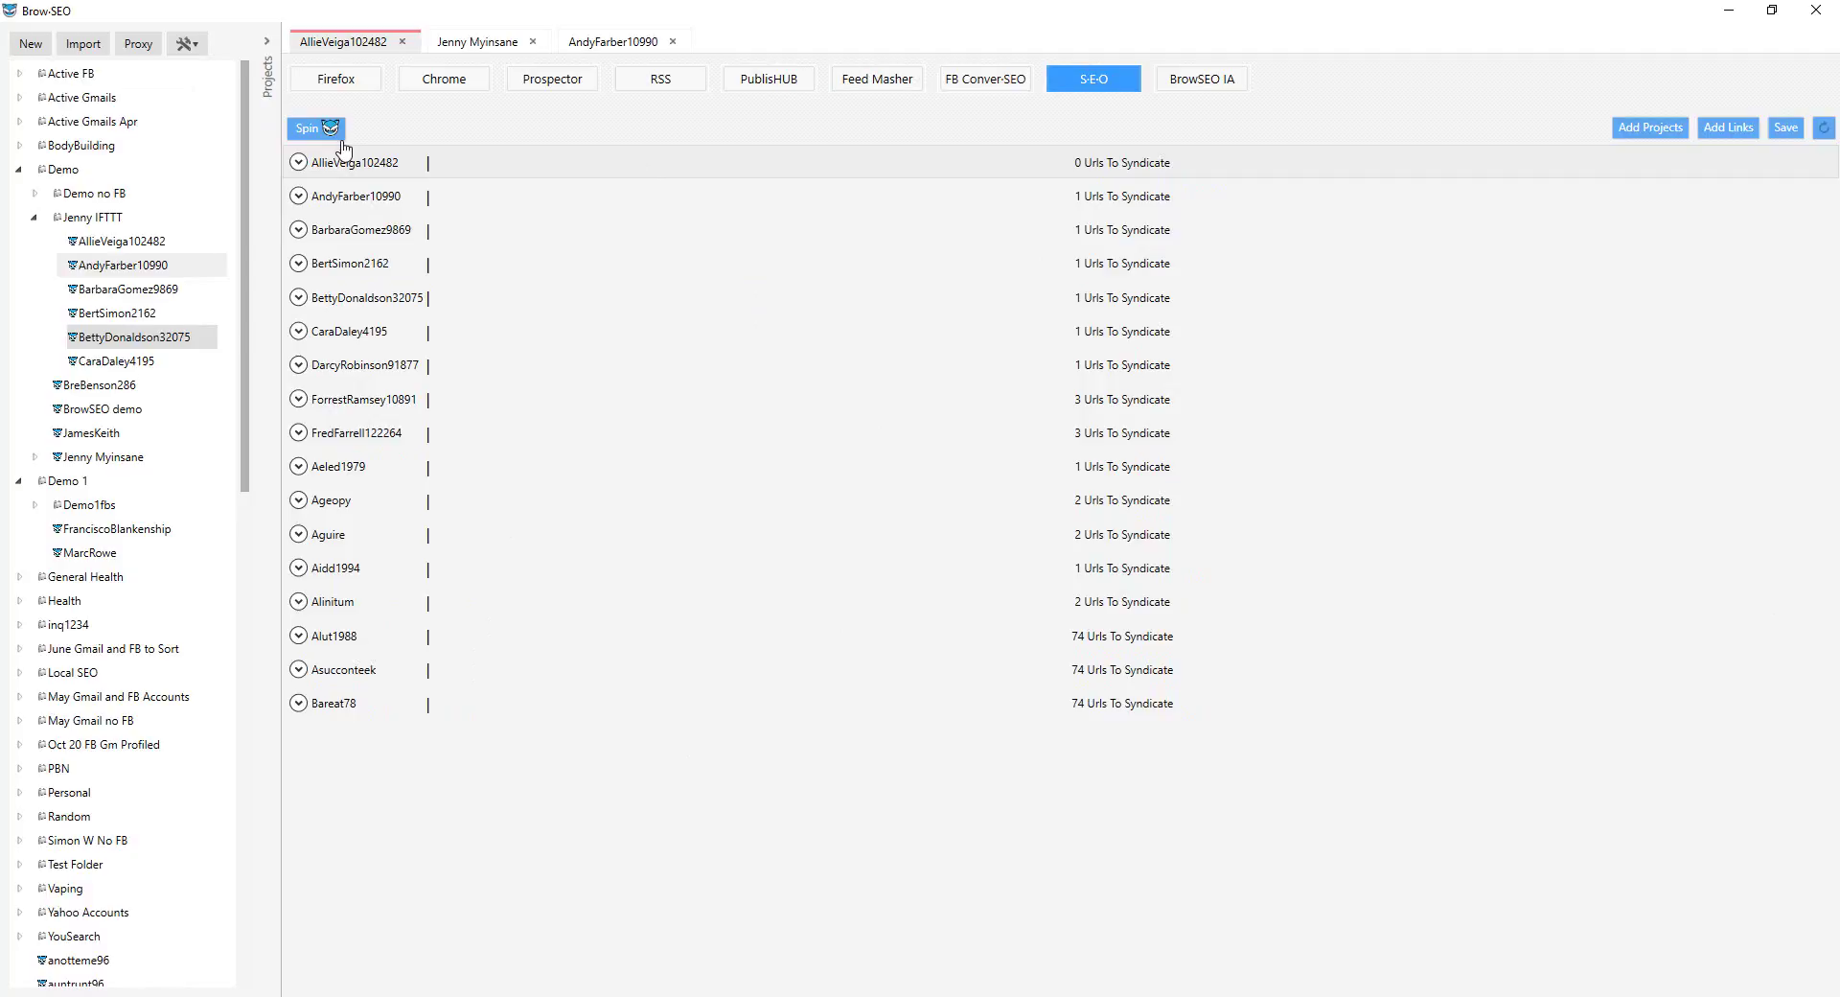
pyautogui.click(340, 81)
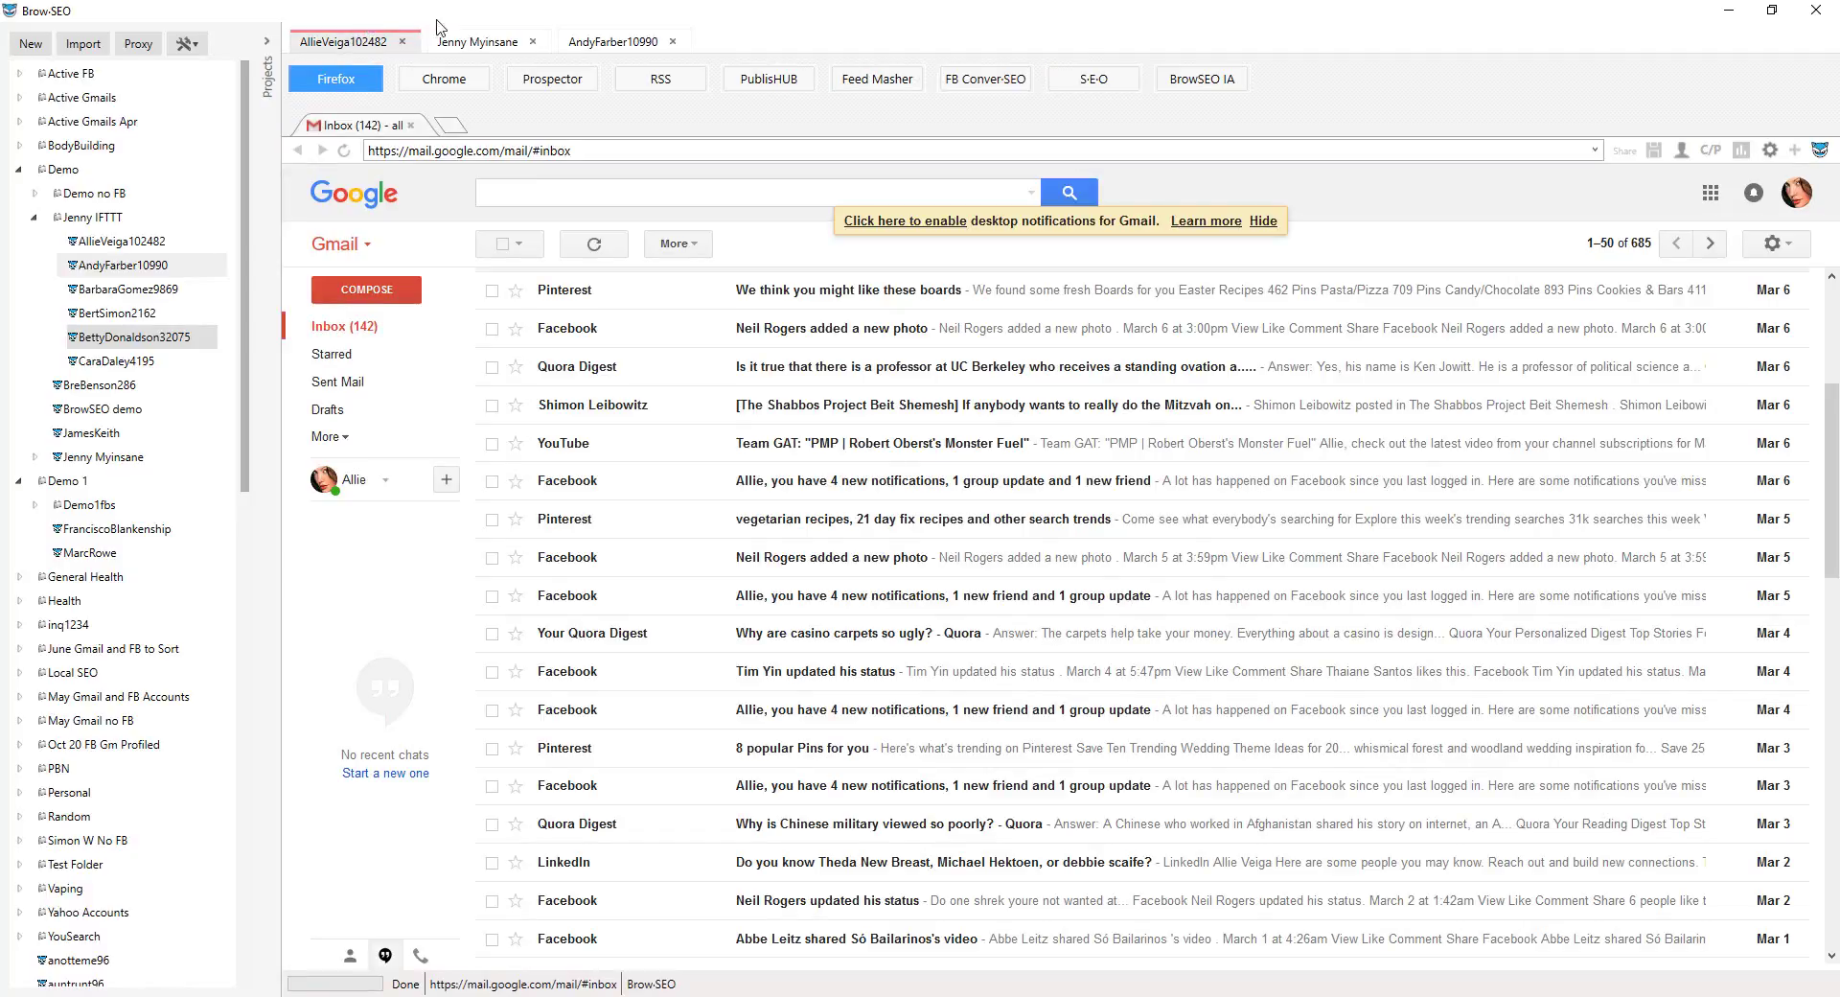
pyautogui.click(1094, 80)
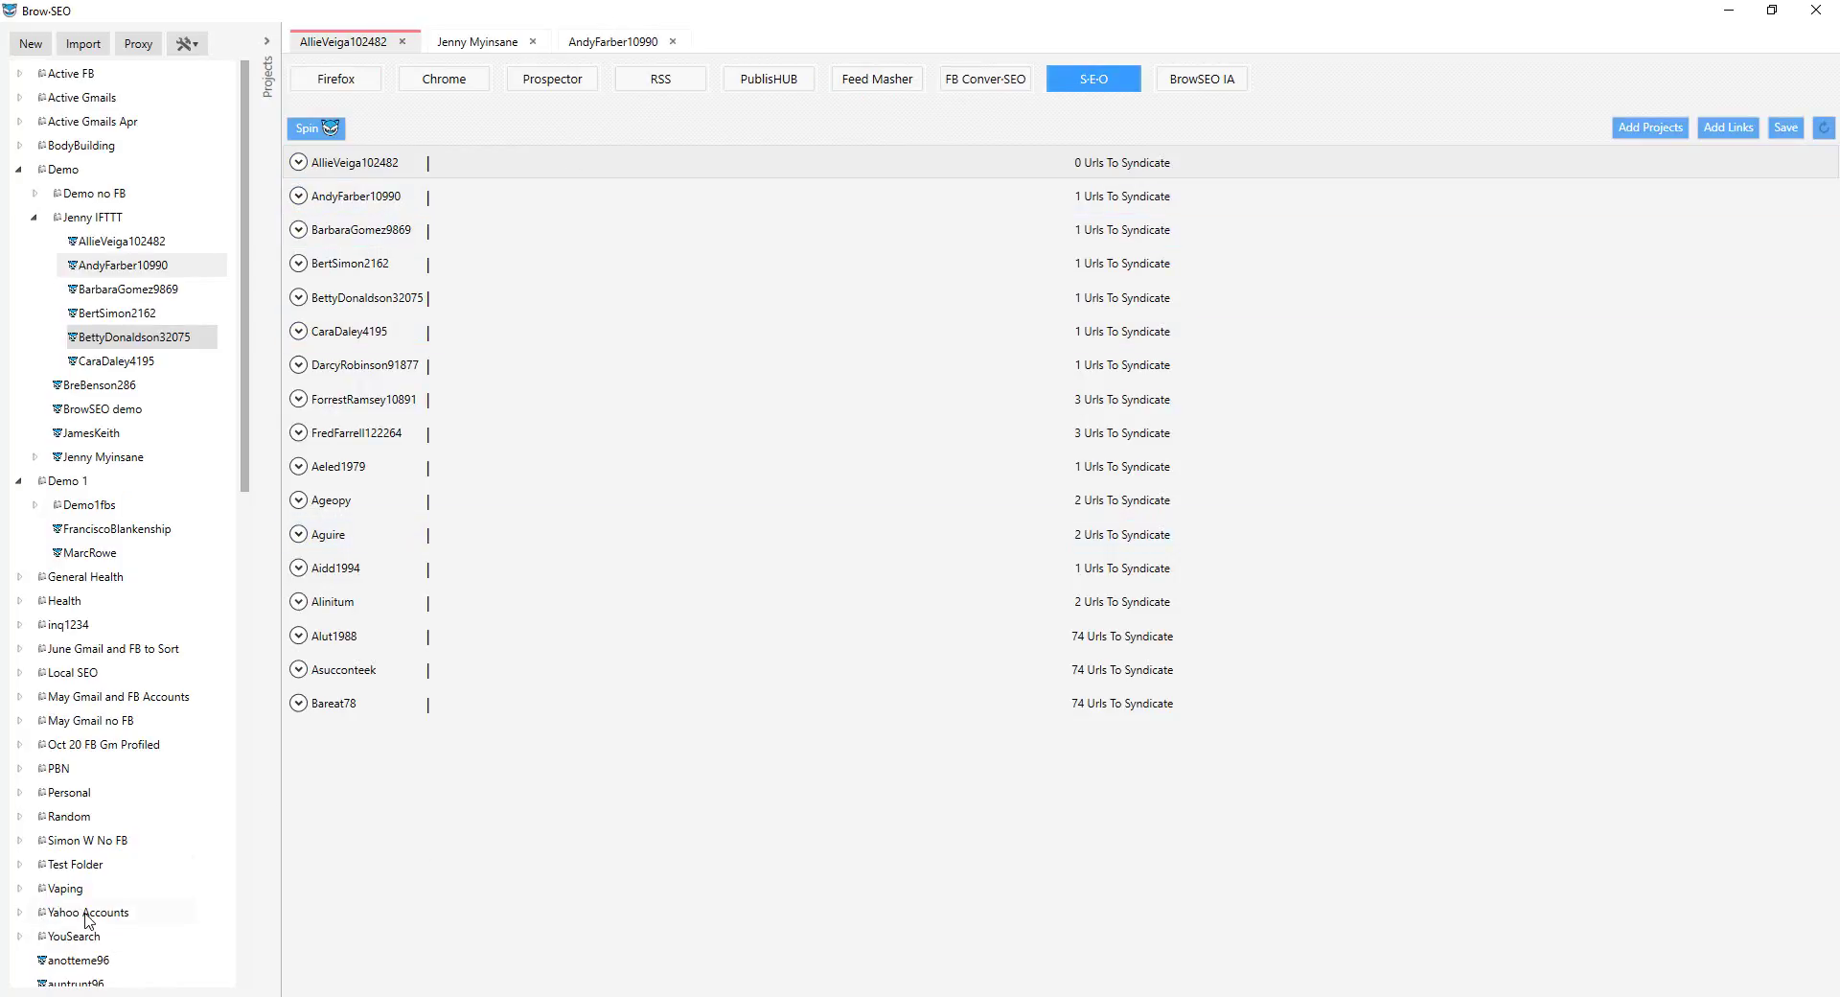
# Step: Switch to Notepad and copy the list of site names and URLs, PostBit through Newsvine, from allie.txt
pyautogui.hotkey('alt', 'Tab')
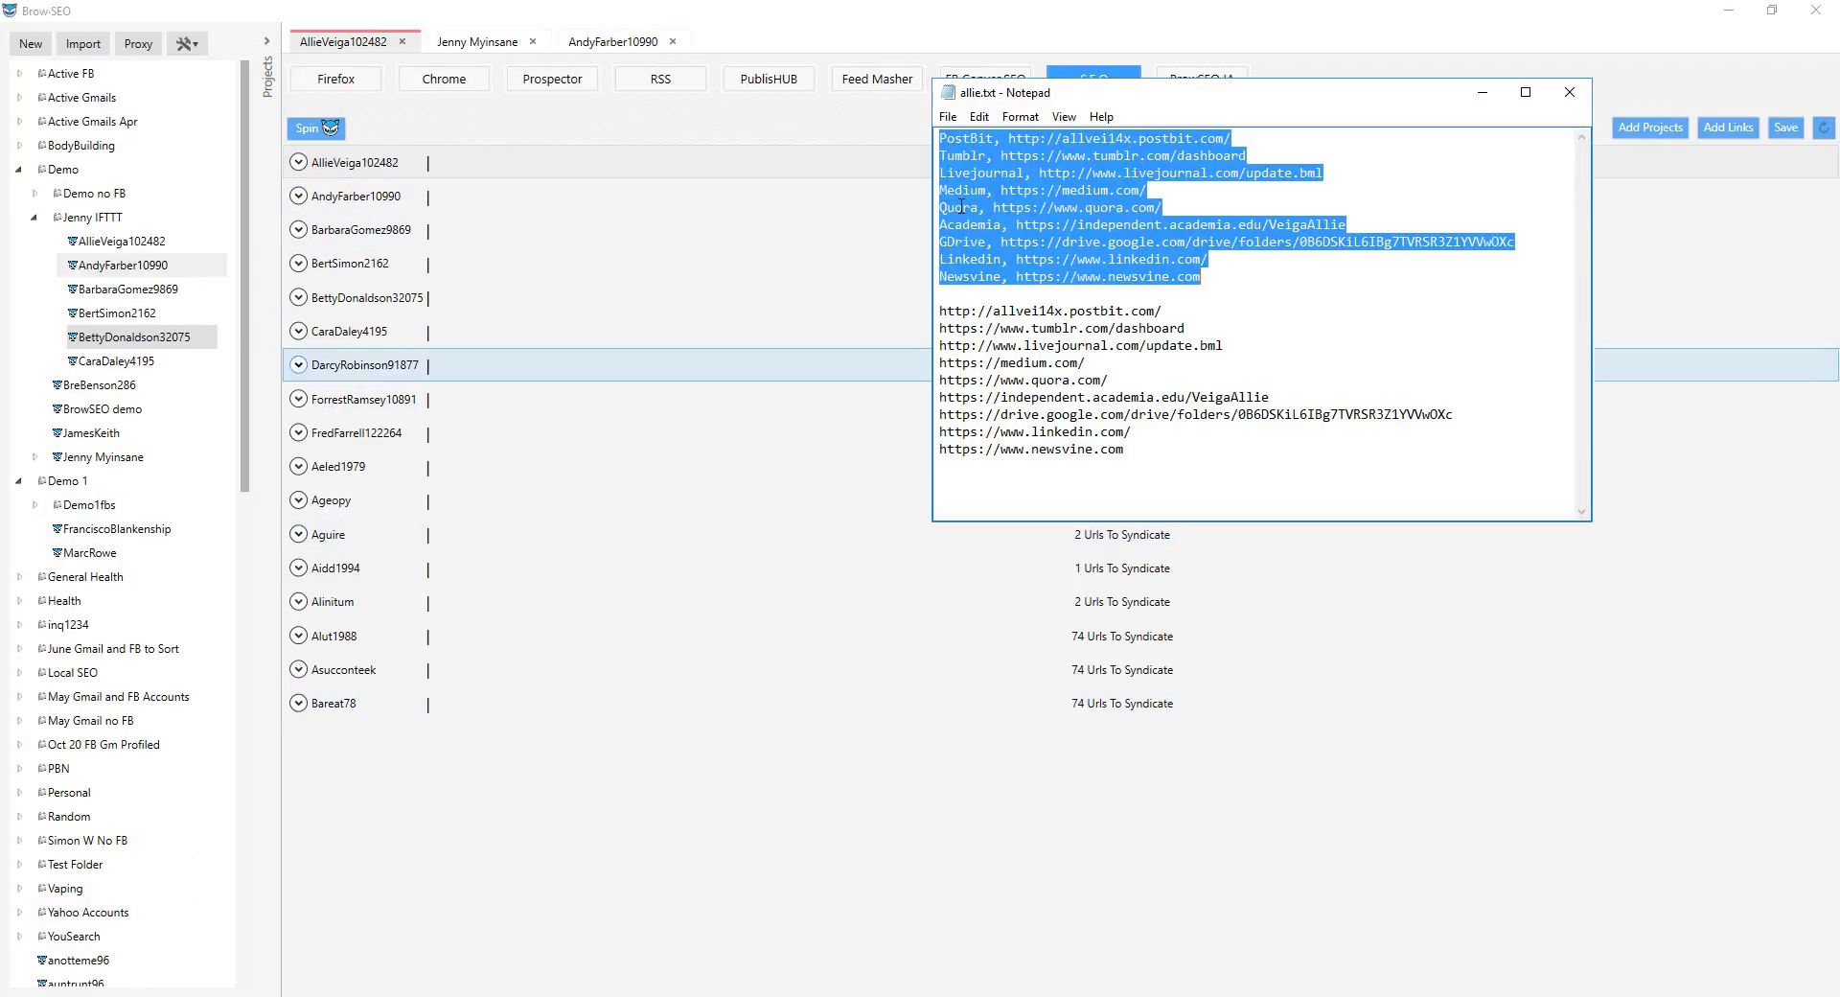
pyautogui.click(1162, 277)
pyautogui.moveTo(1218, 277); pyautogui.dragTo(678, 54)
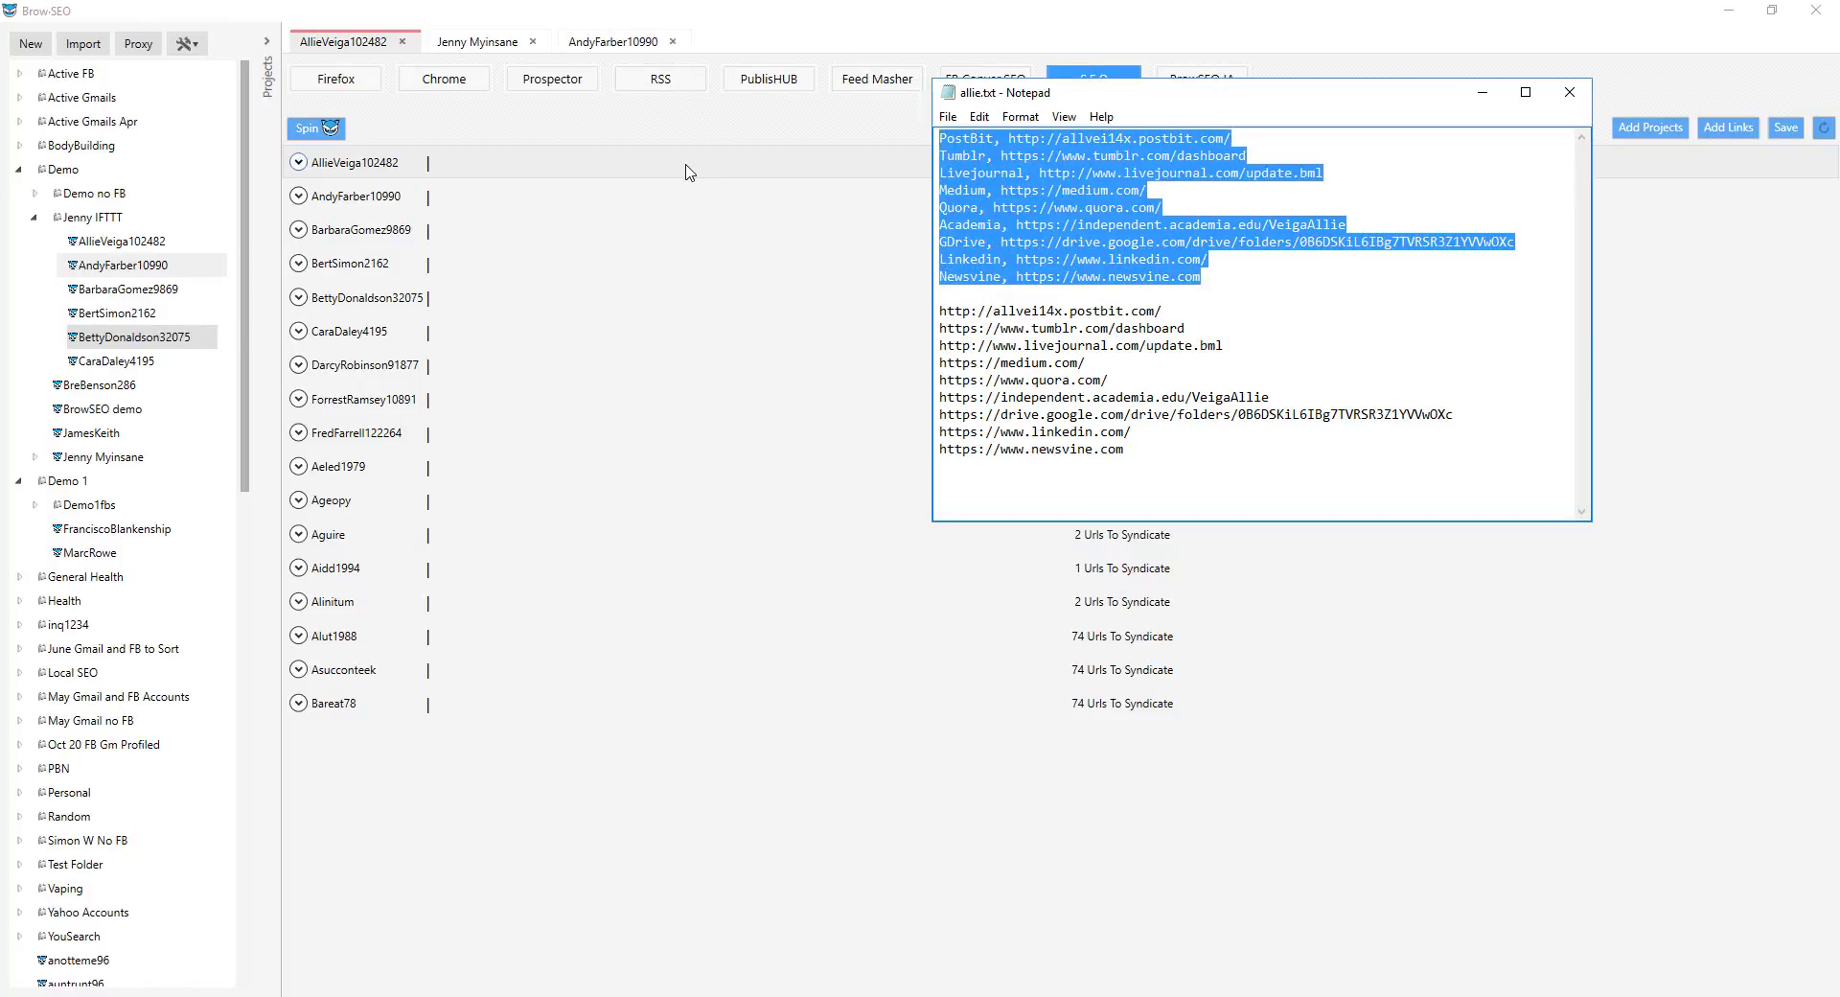
pyautogui.click(767, 127)
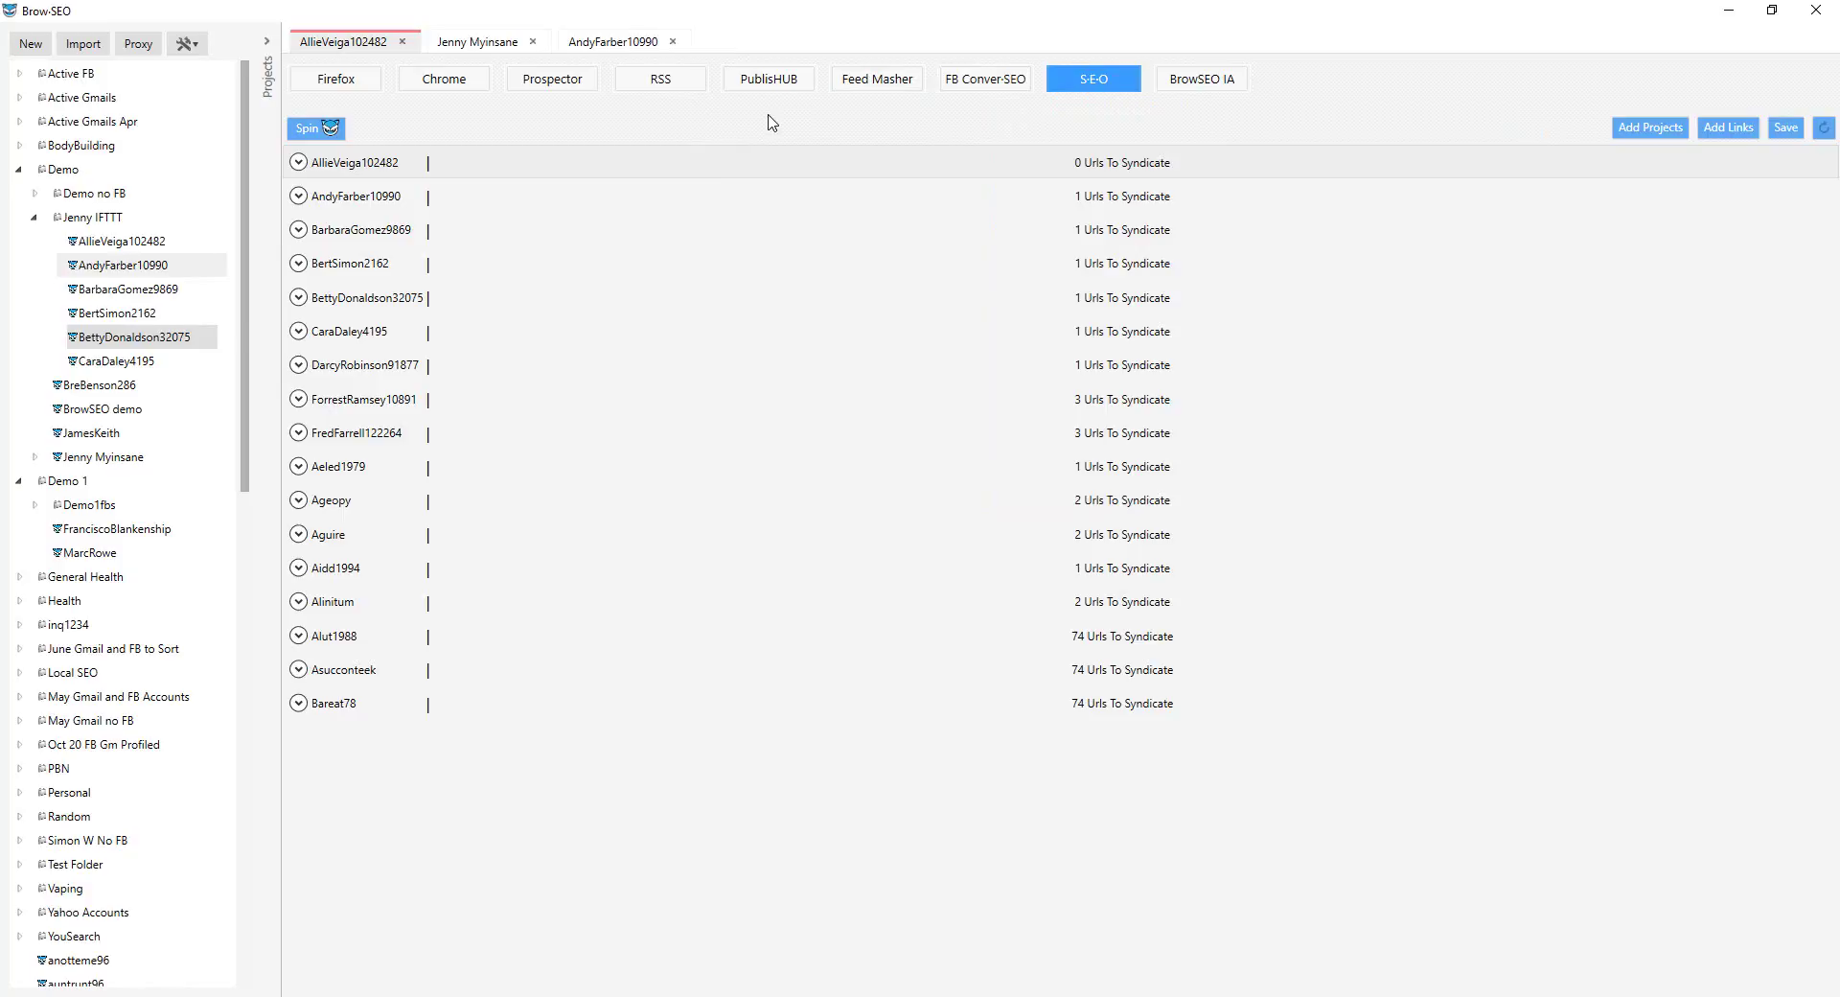
# Step: Add links by pasting the copied name-and-URL list, PostBit through Newsvine, and submit it
pyautogui.click(1728, 127)
pyautogui.click(1061, 460)
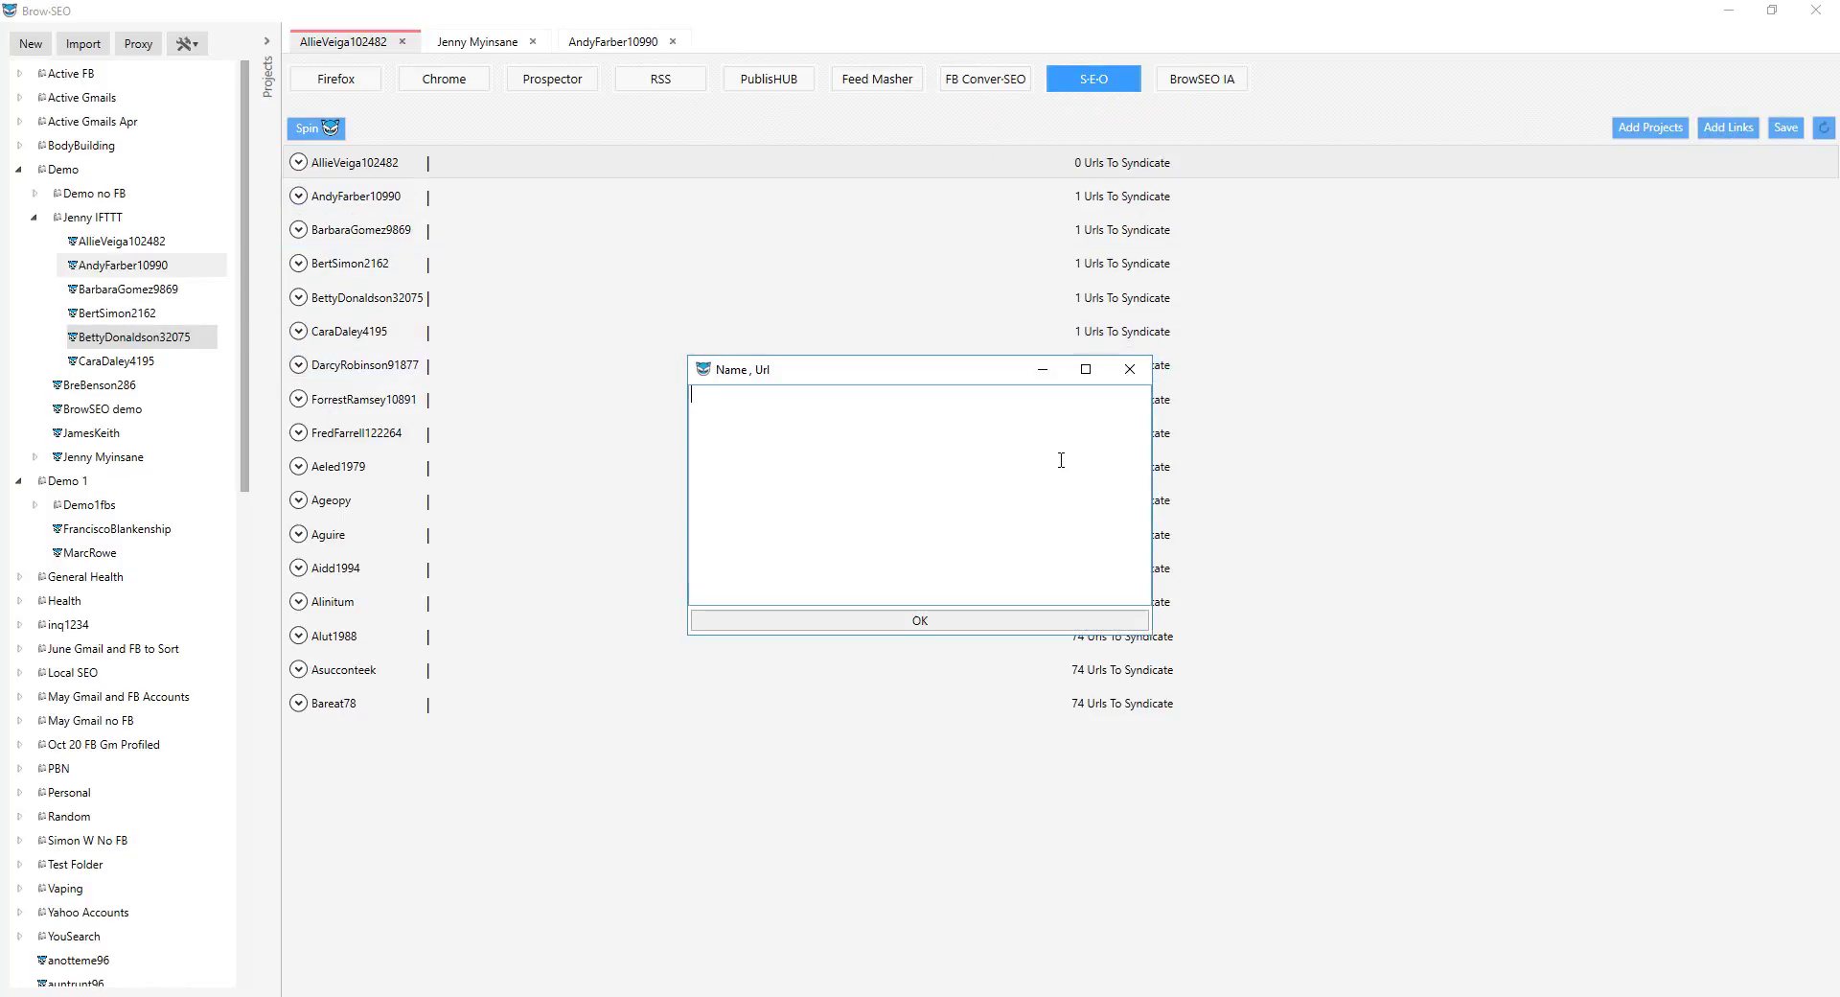
pyautogui.hotkey('ctrl', 'v')
pyautogui.moveTo(741, 388); pyautogui.dragTo(682, 393)
pyautogui.click(747, 398)
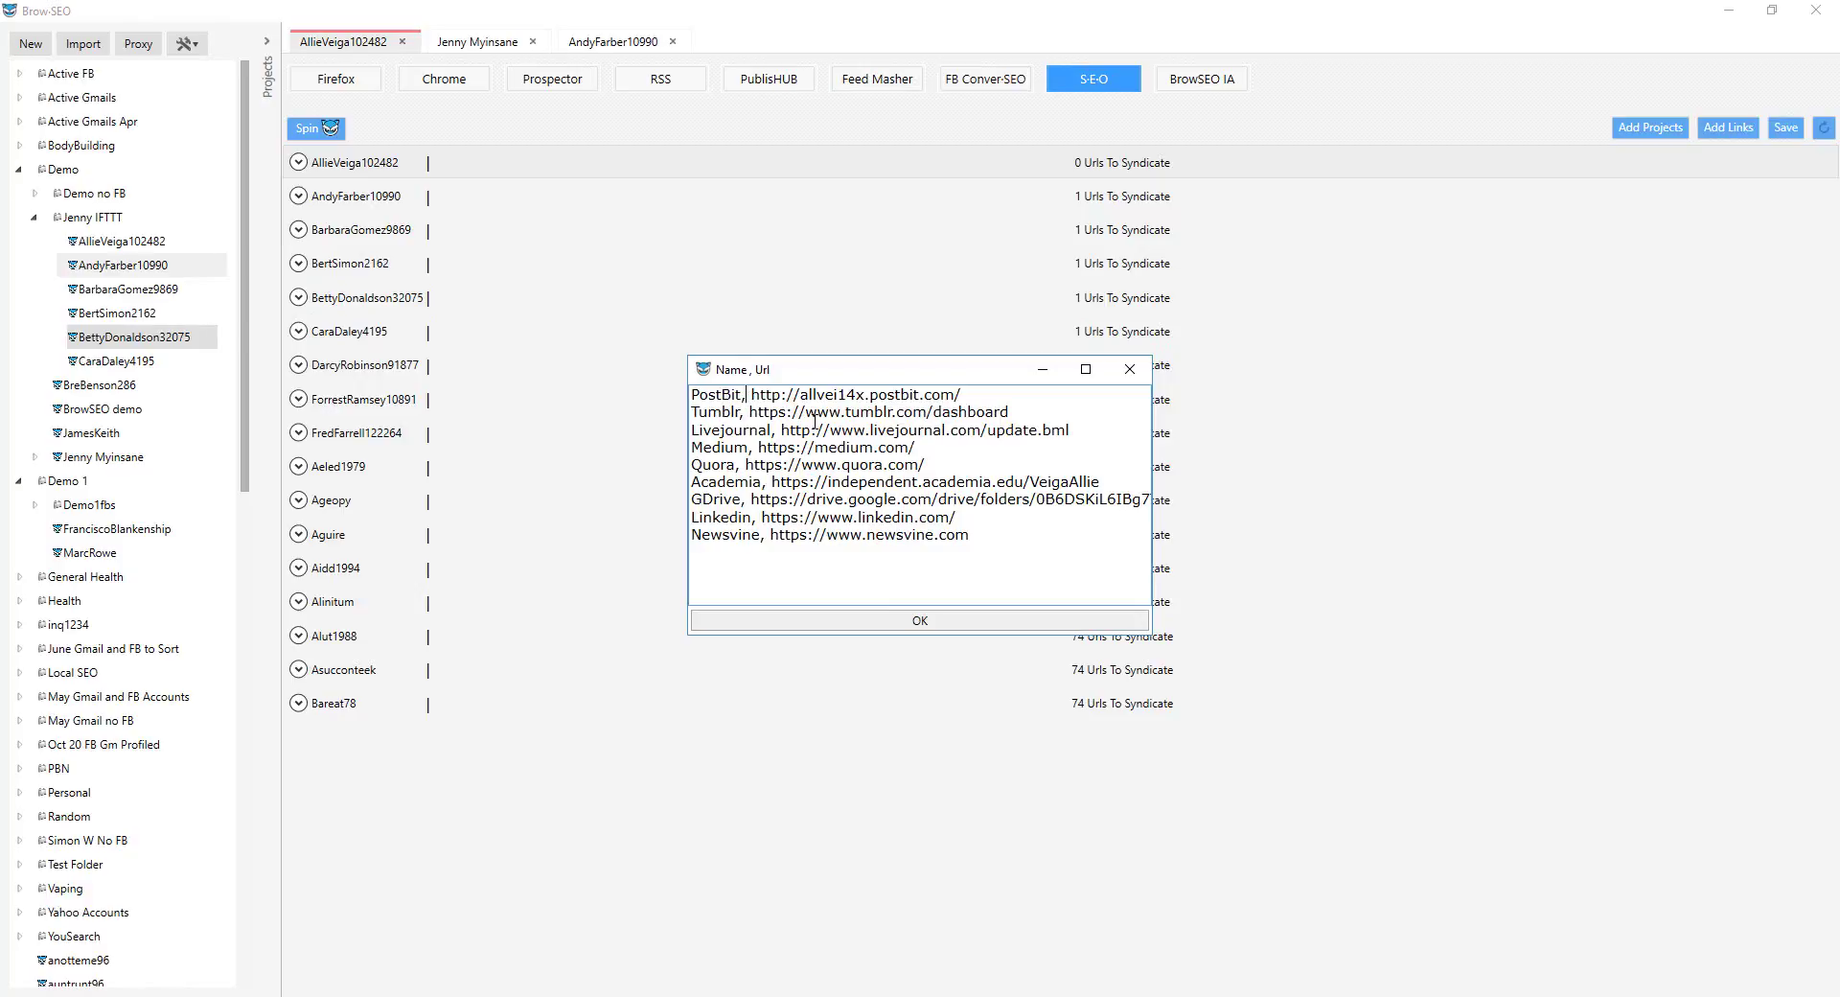
pyautogui.click(968, 623)
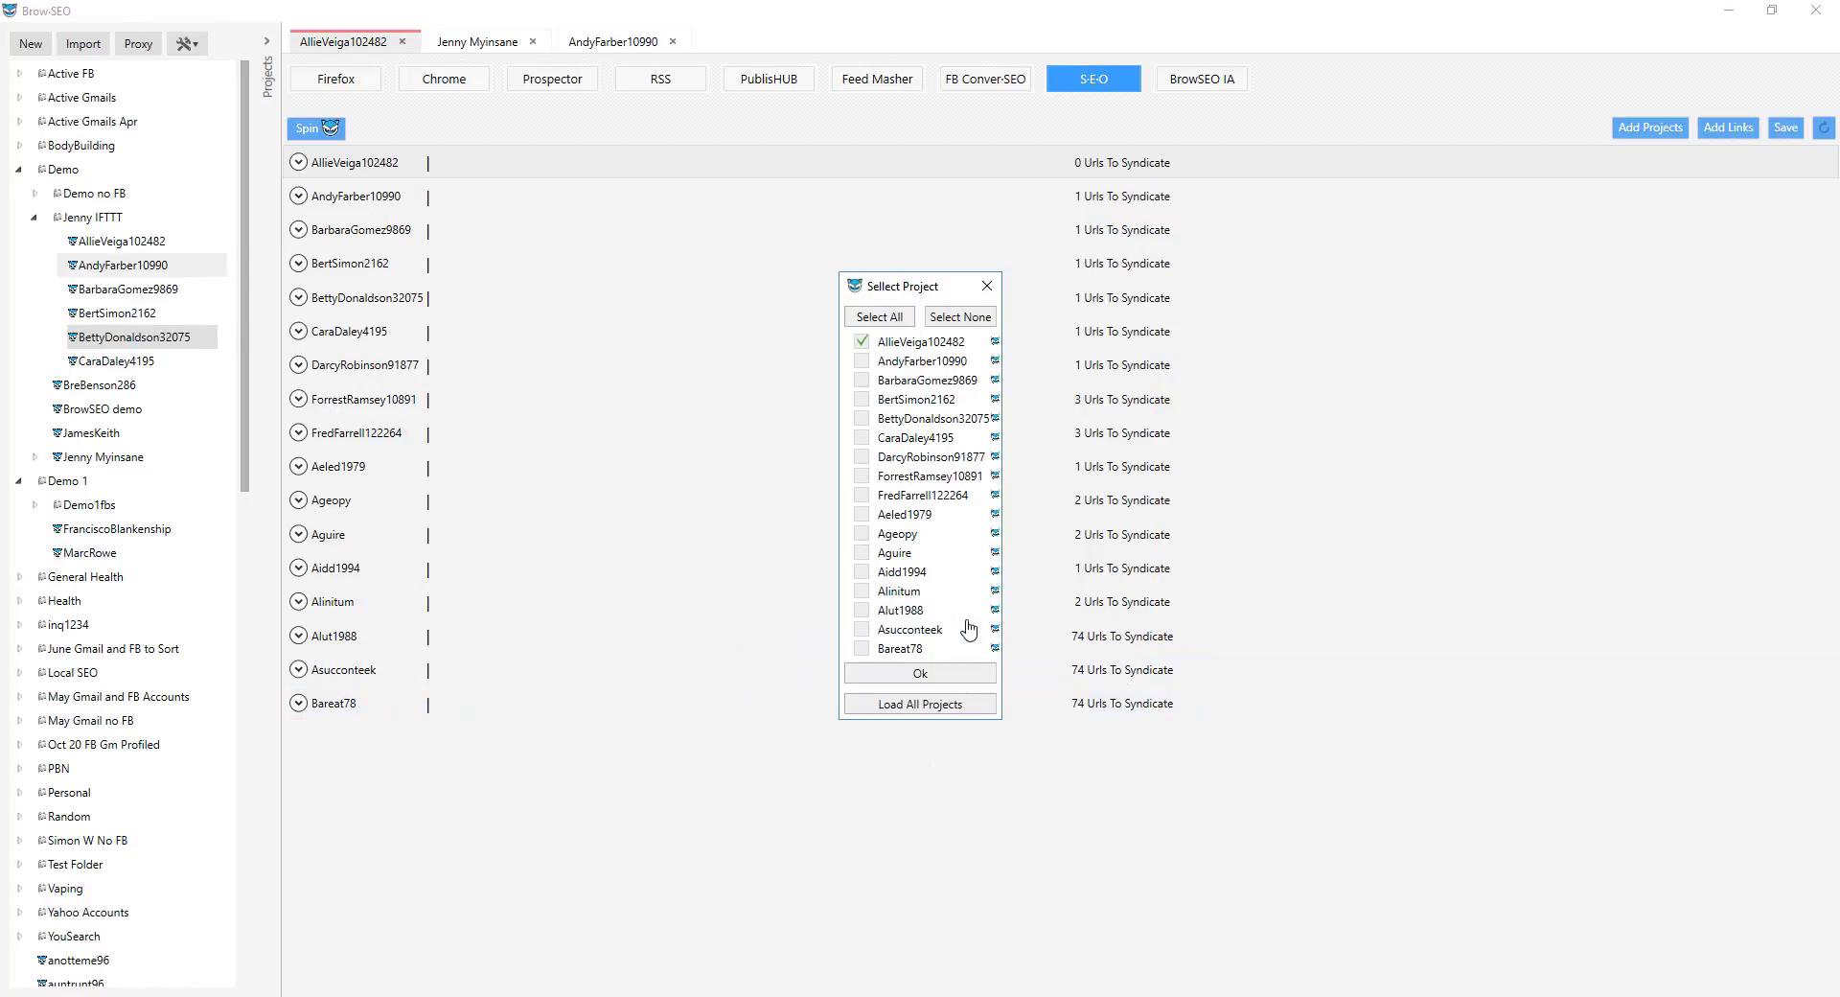
# Step: Assign the added links to only the first project in the project selection
pyautogui.click(861, 342)
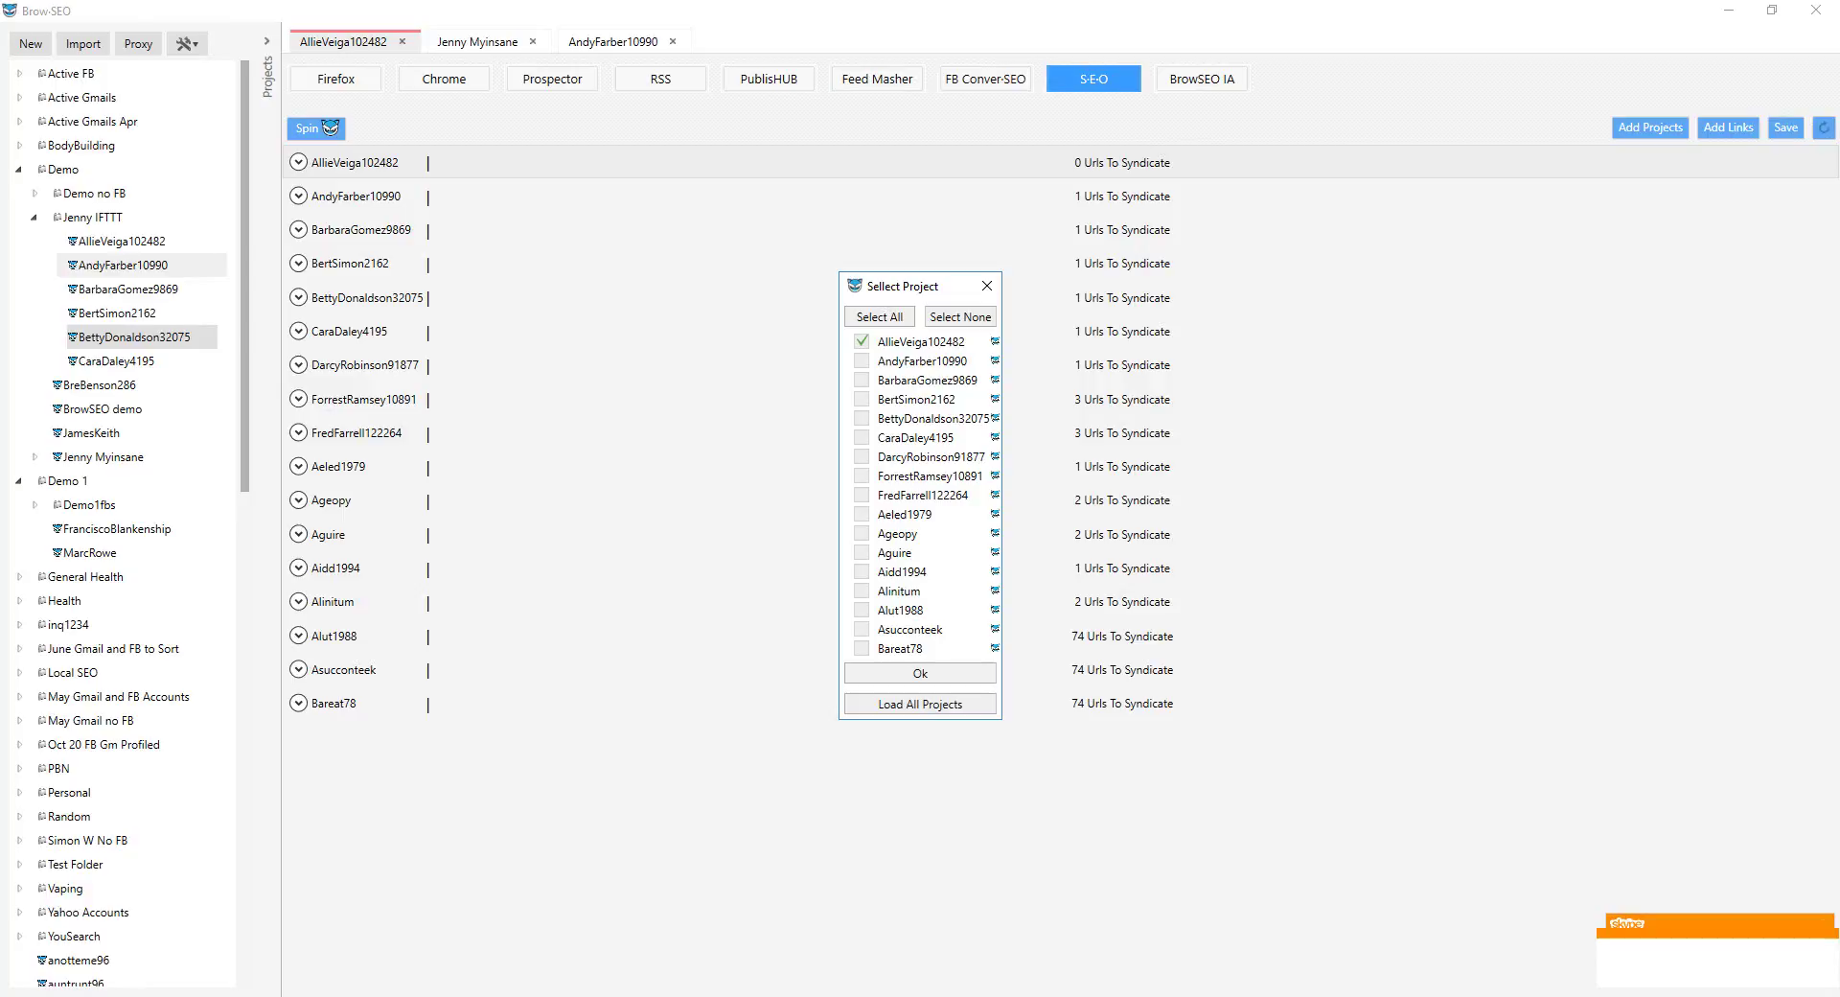
pyautogui.click(1825, 924)
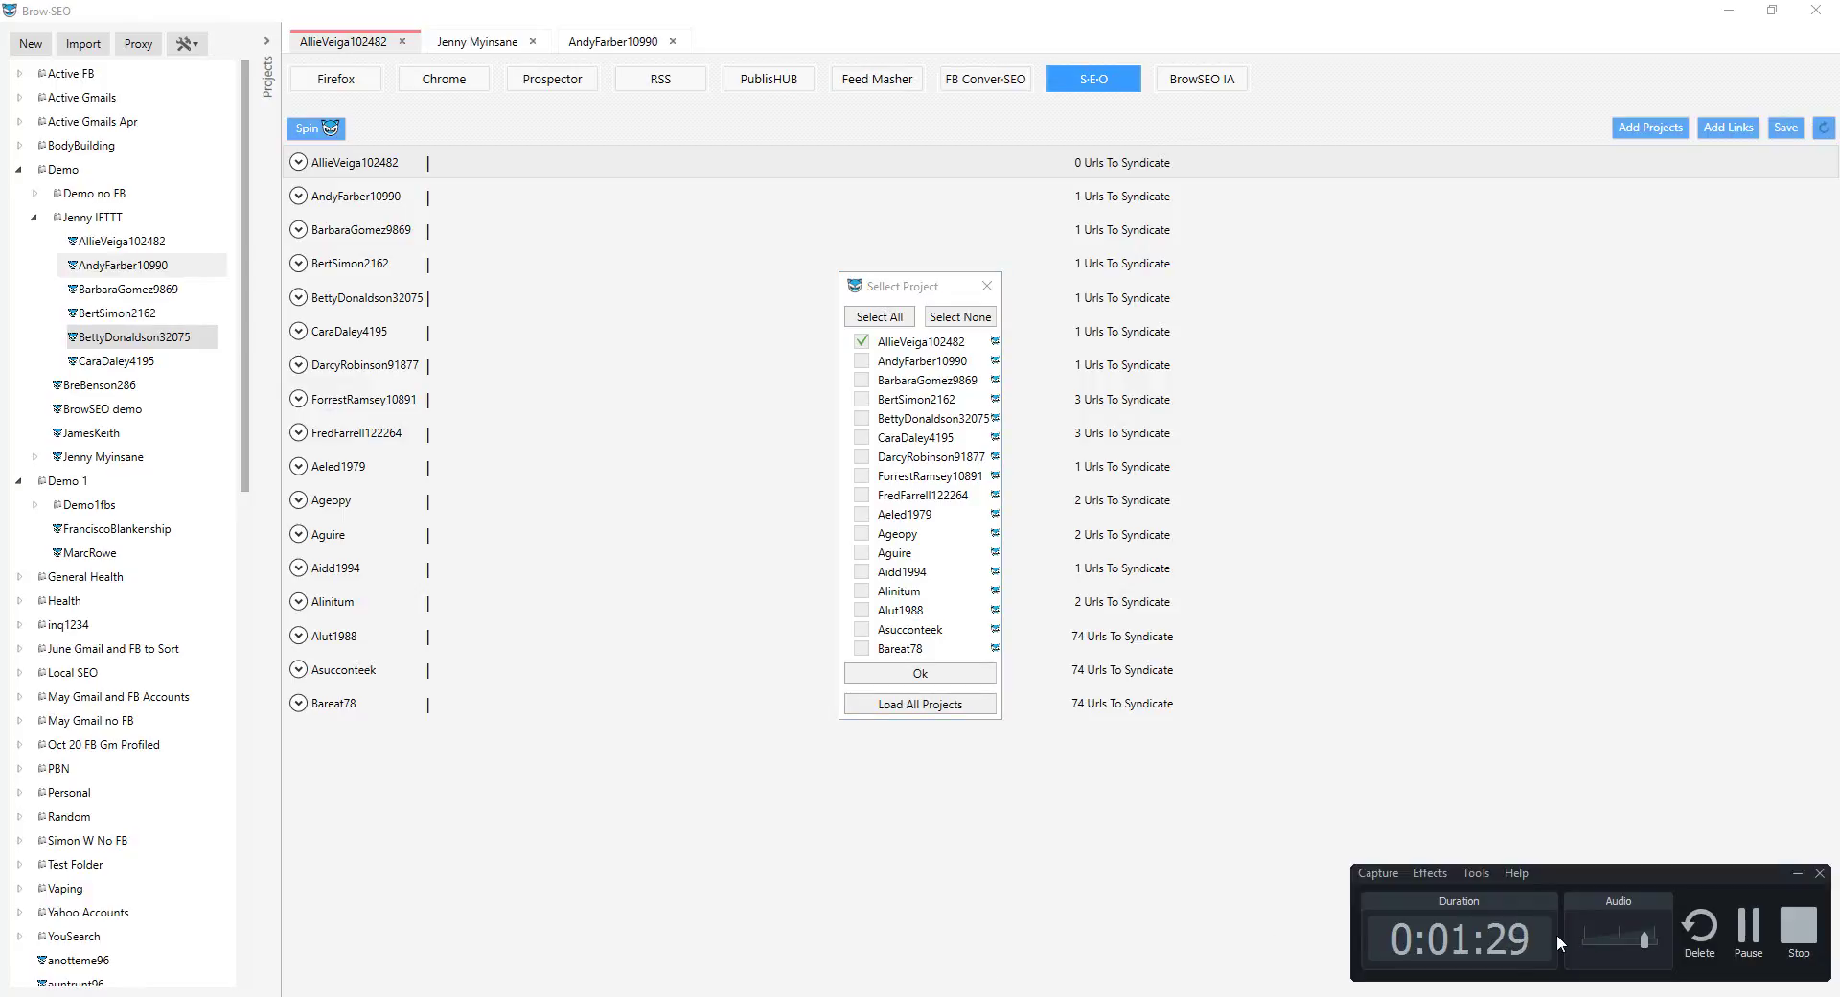
pyautogui.click(1750, 925)
pyautogui.click(1749, 925)
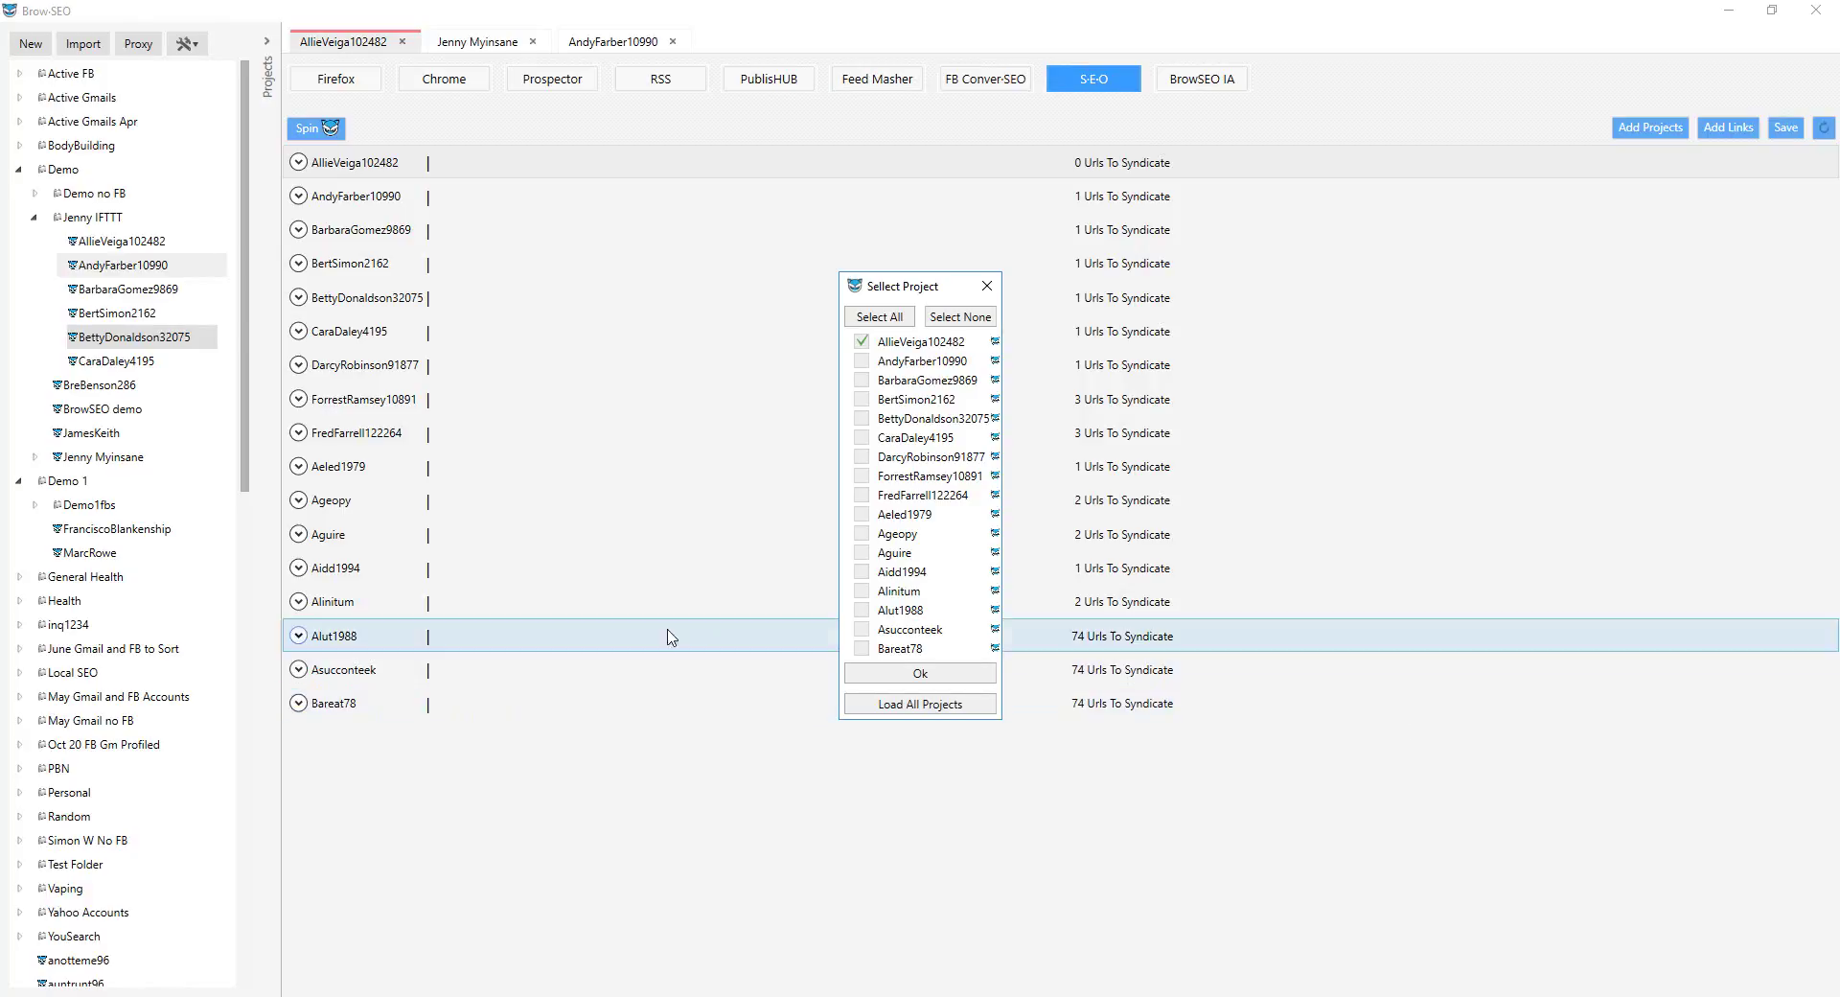
pyautogui.click(920, 674)
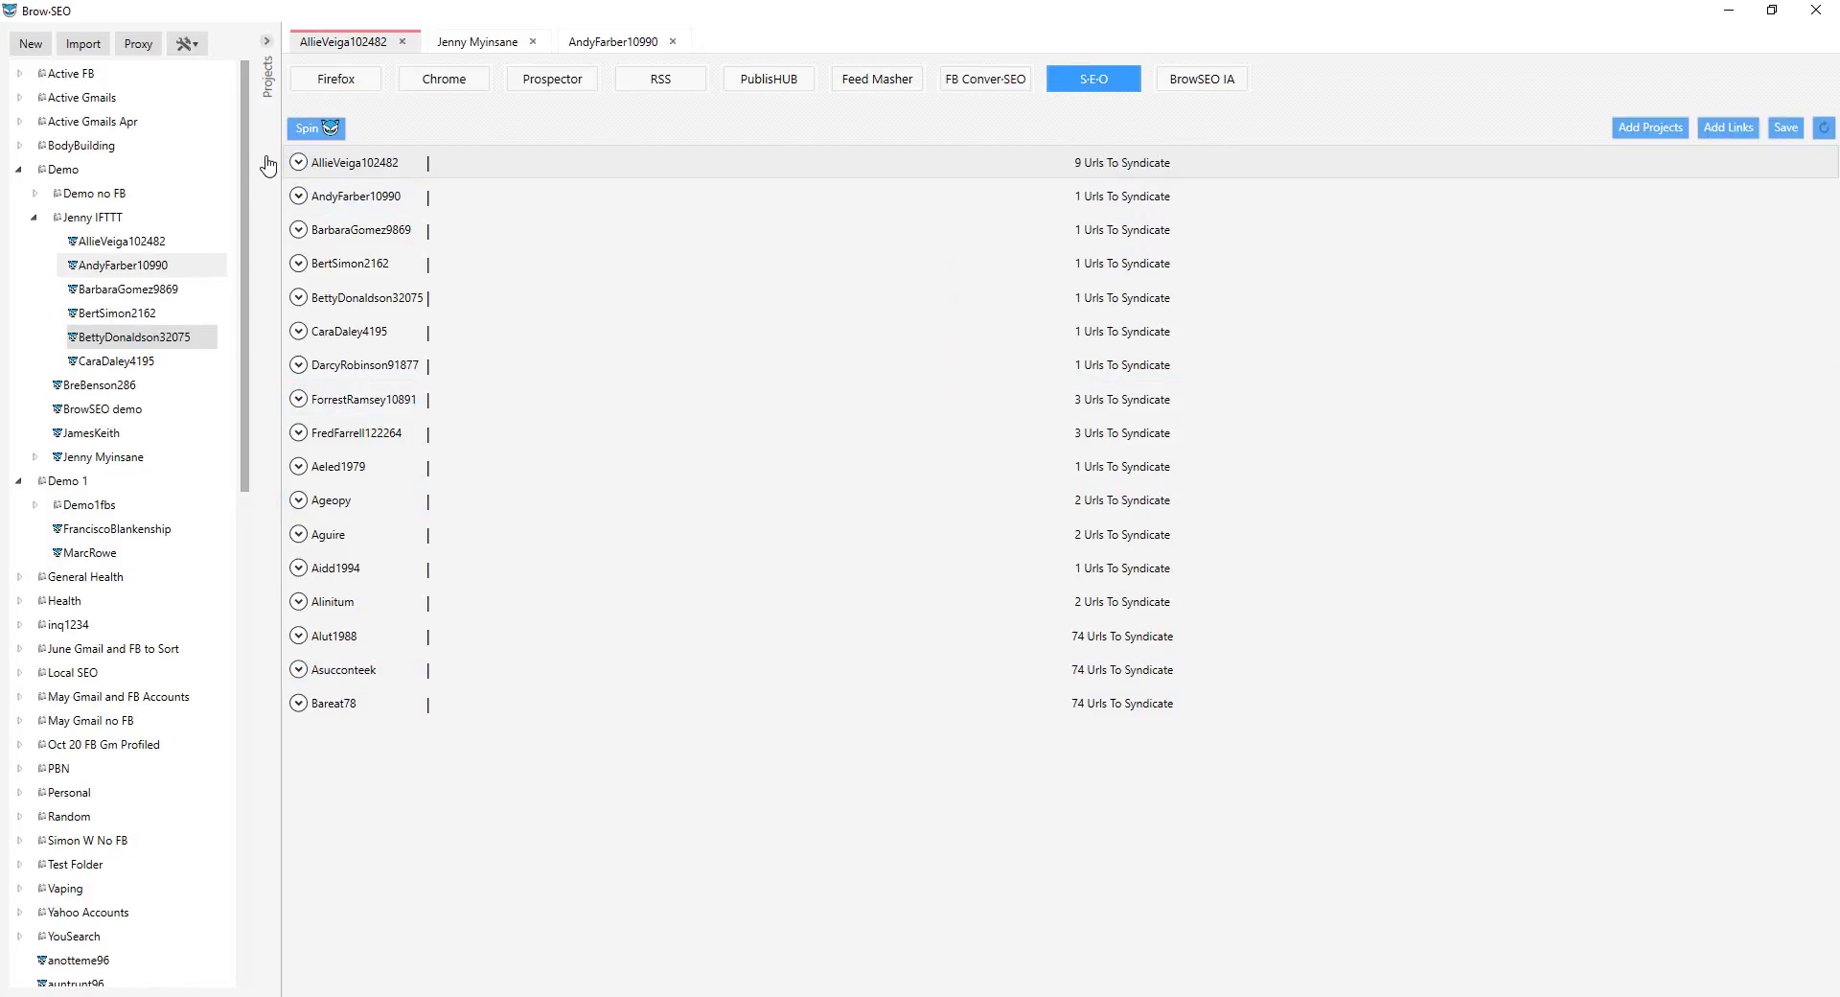
# Step: Expand the first project's link list and launch its PostBit link in Project Browser FF
pyautogui.click(298, 162)
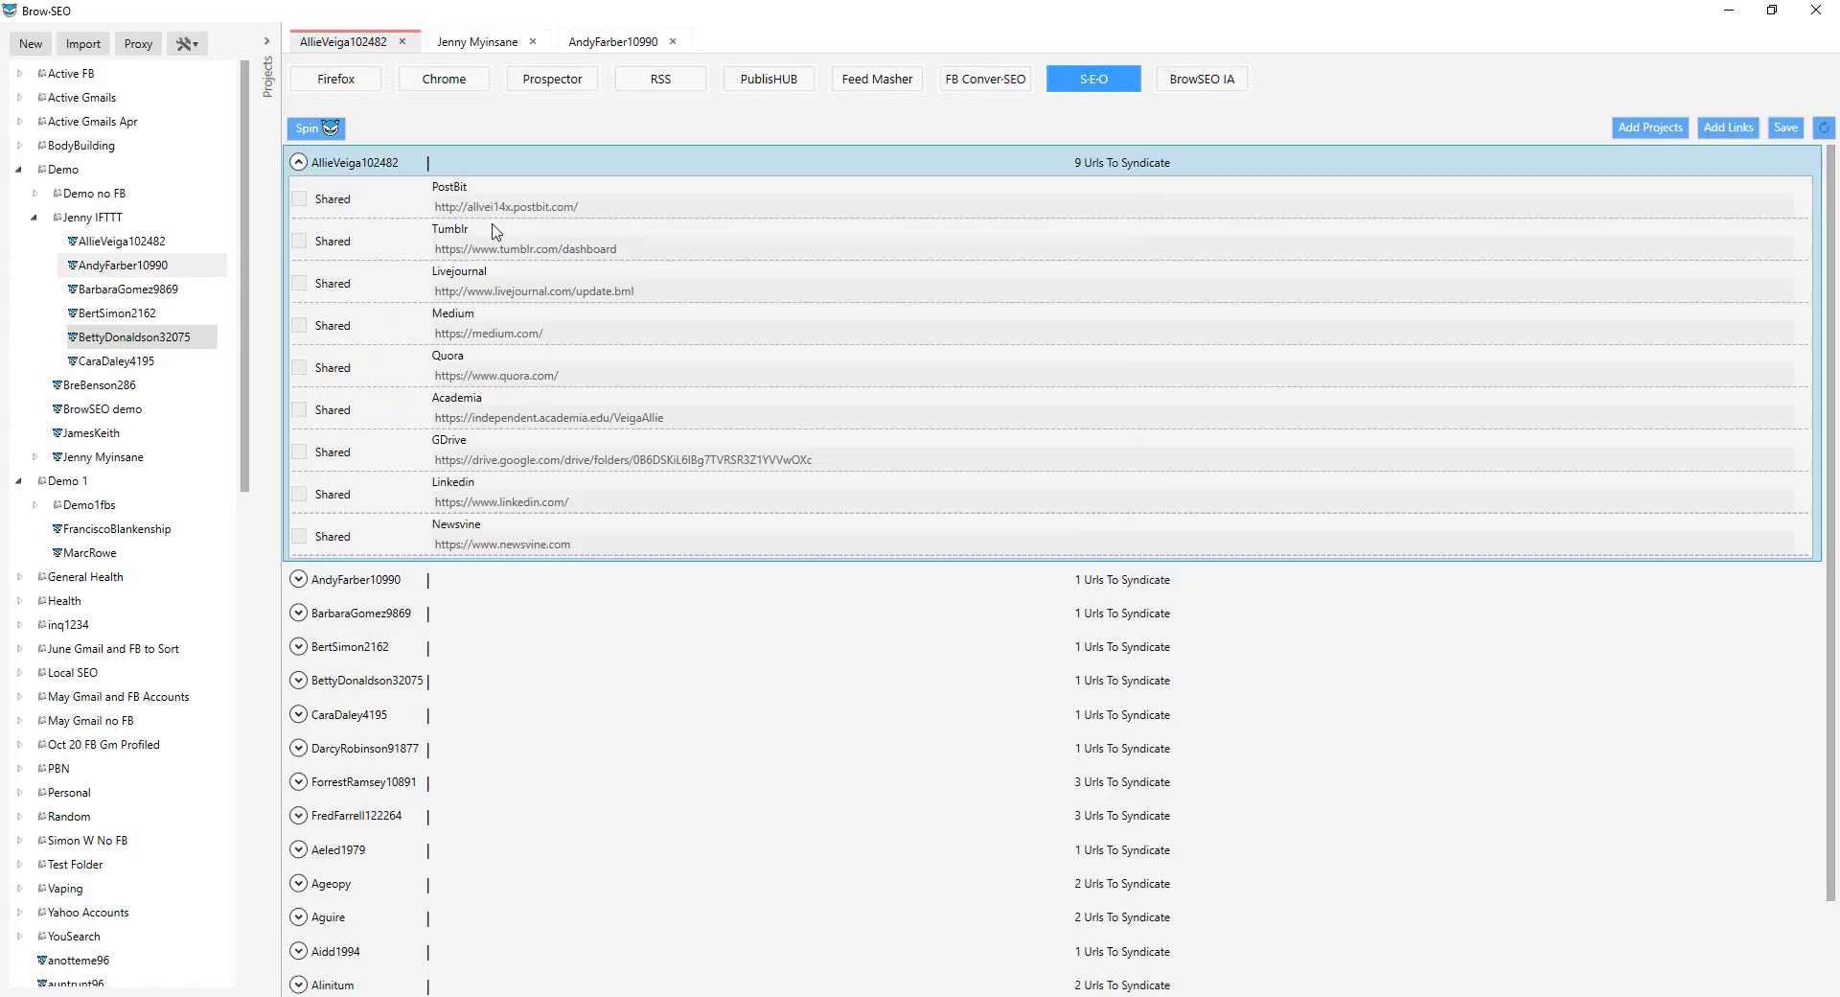
pyautogui.rightClick(503, 206)
pyautogui.click(567, 241)
pyautogui.moveTo(629, 16); pyautogui.dragTo(1309, 170)
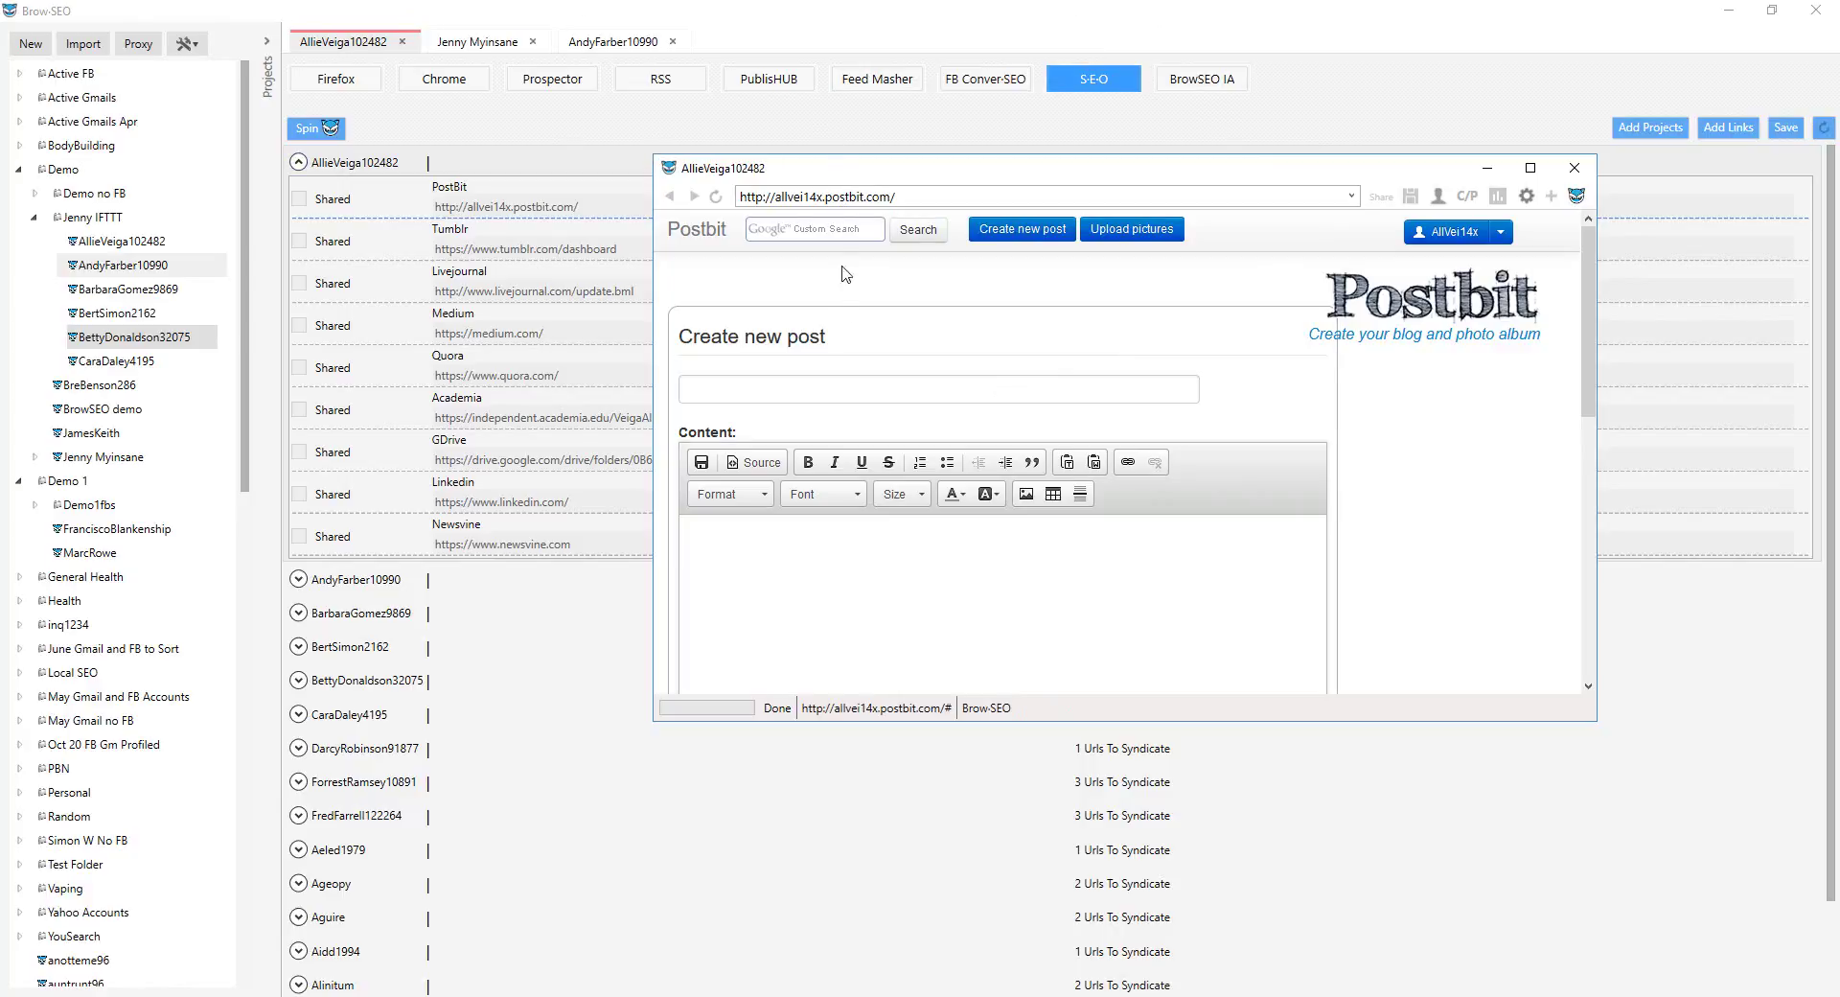
pyautogui.scroll(-7, 932, 508)
pyautogui.scroll(2, 932, 508)
pyautogui.scroll(5, 932, 507)
# Step: Switch to Spin Rewriter in Firefox and copy the full spintax version of the bodybuilding article
pyautogui.hotkey('alt', 'Tab')
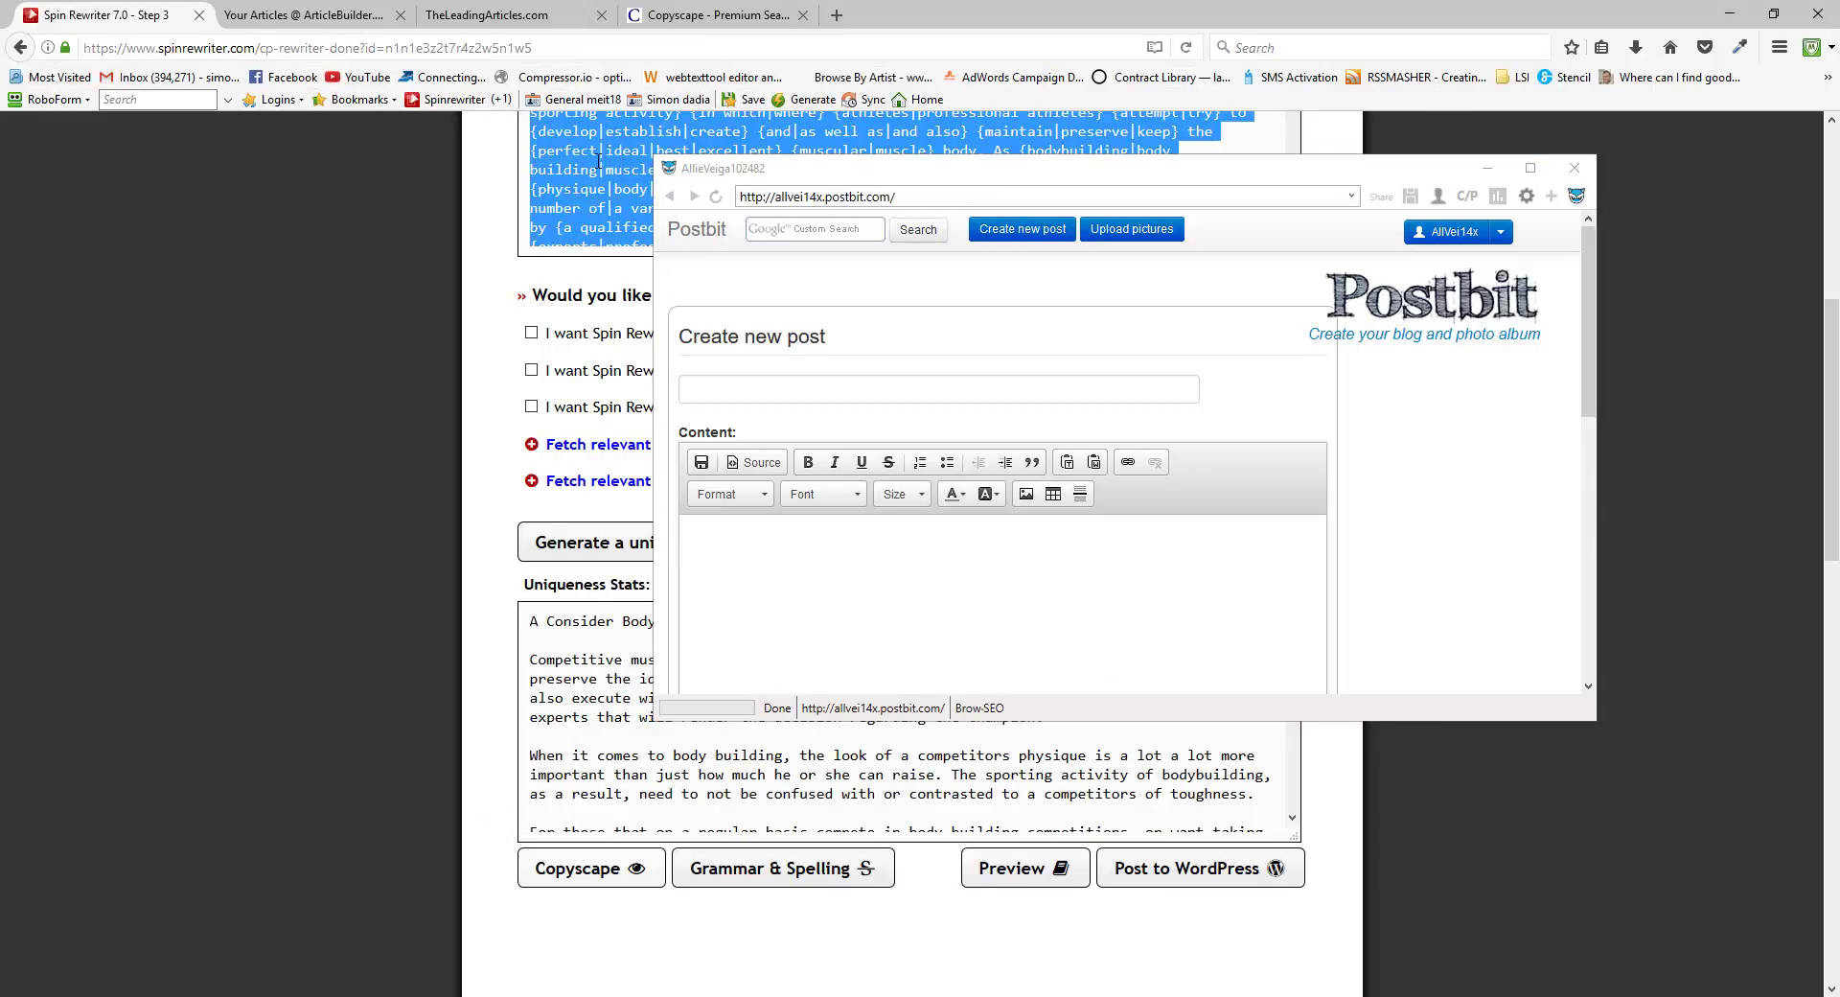
pyautogui.rightClick(599, 162)
pyautogui.click(630, 224)
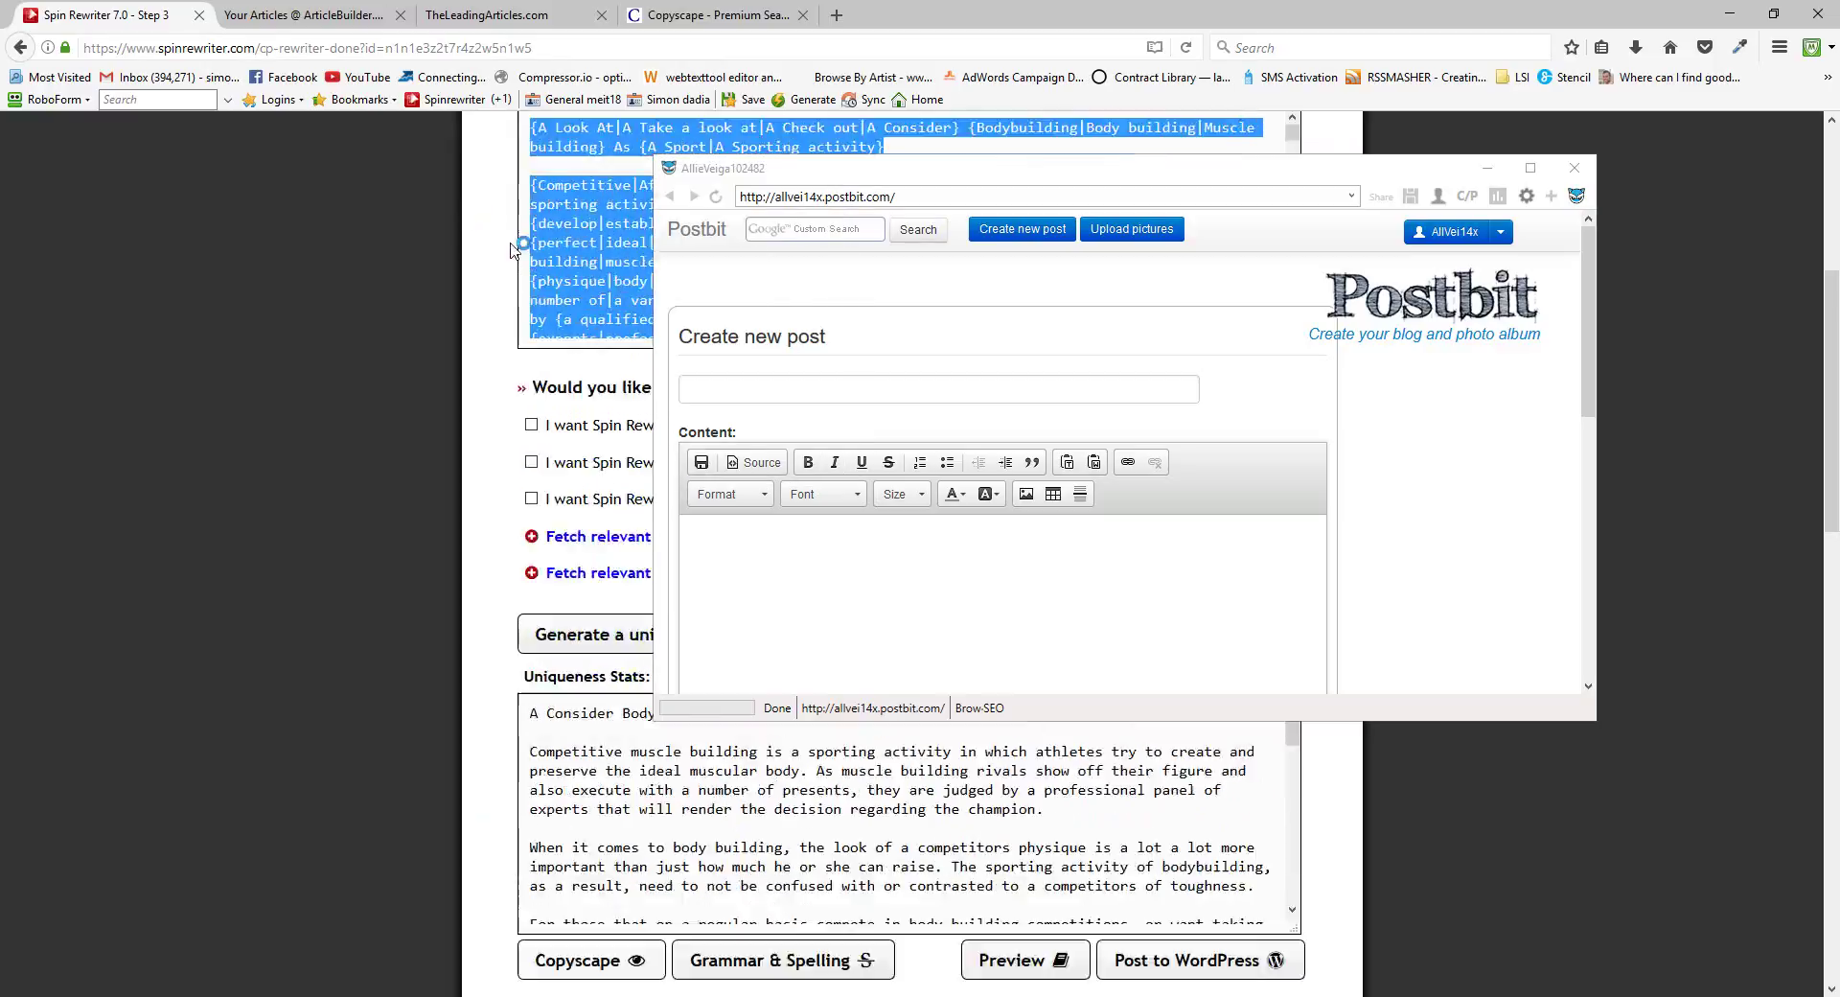
pyautogui.scroll(5, 574, 671)
pyautogui.rightClick(566, 739)
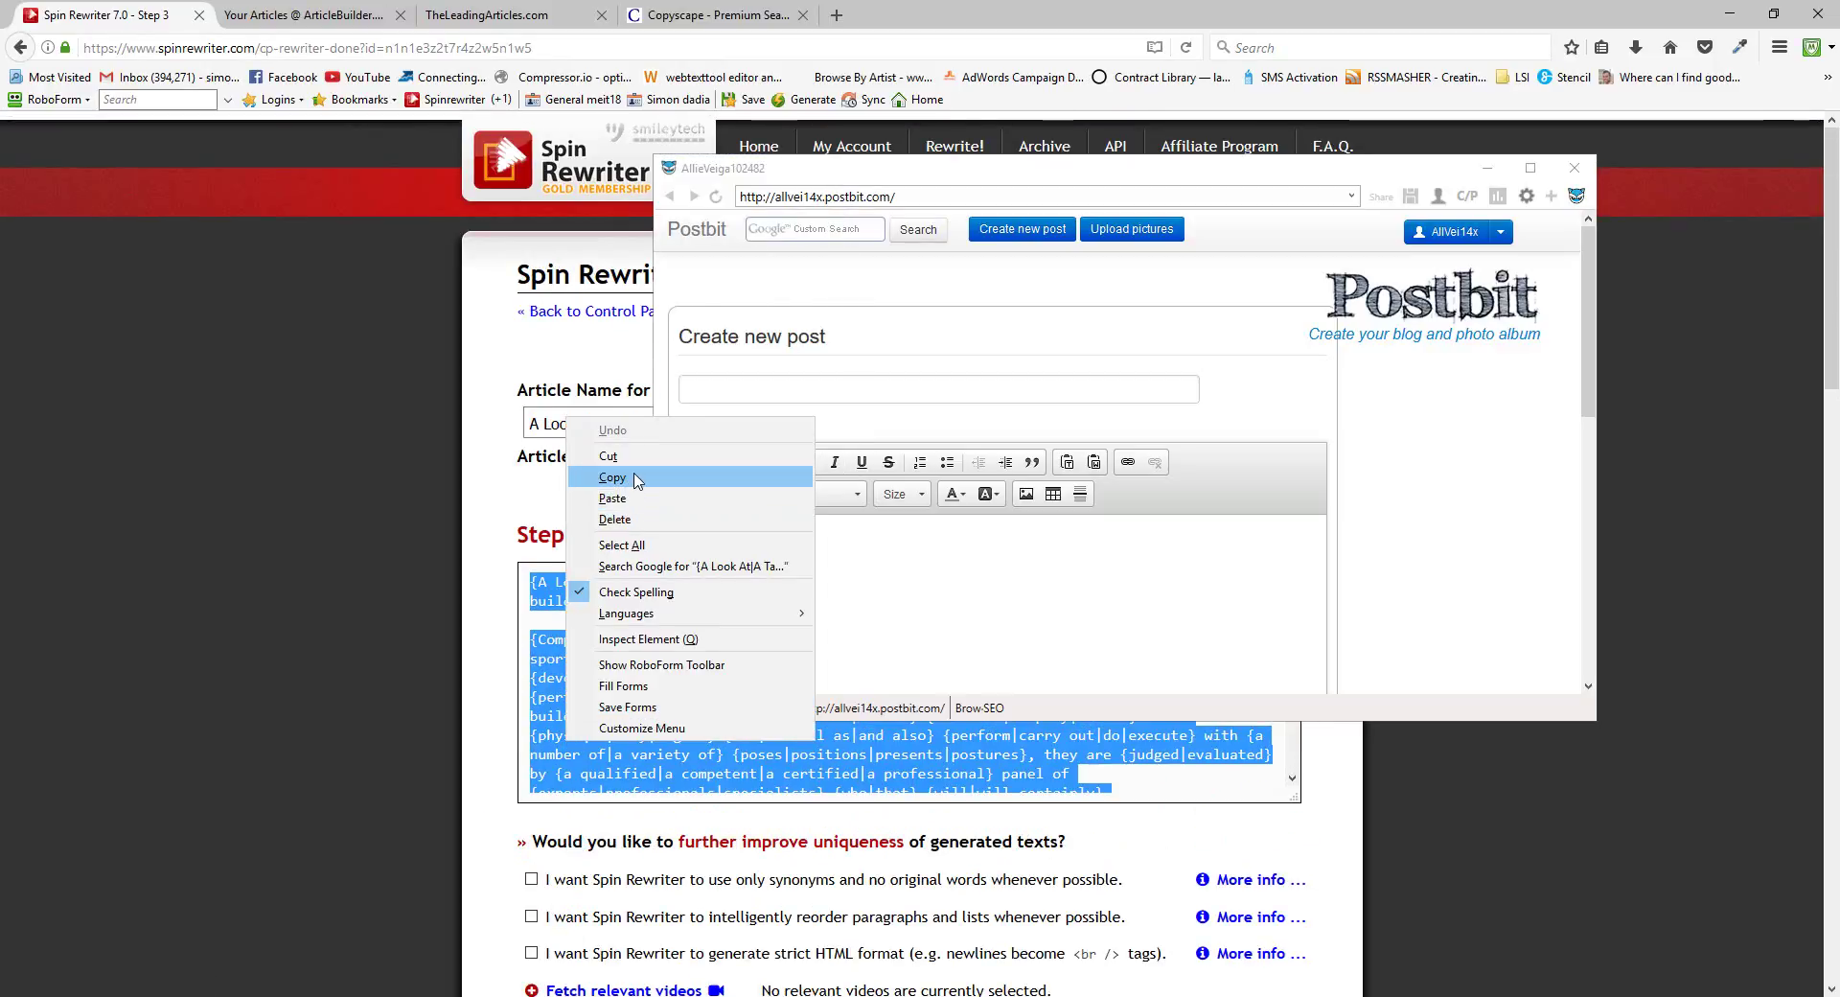
pyautogui.click(637, 478)
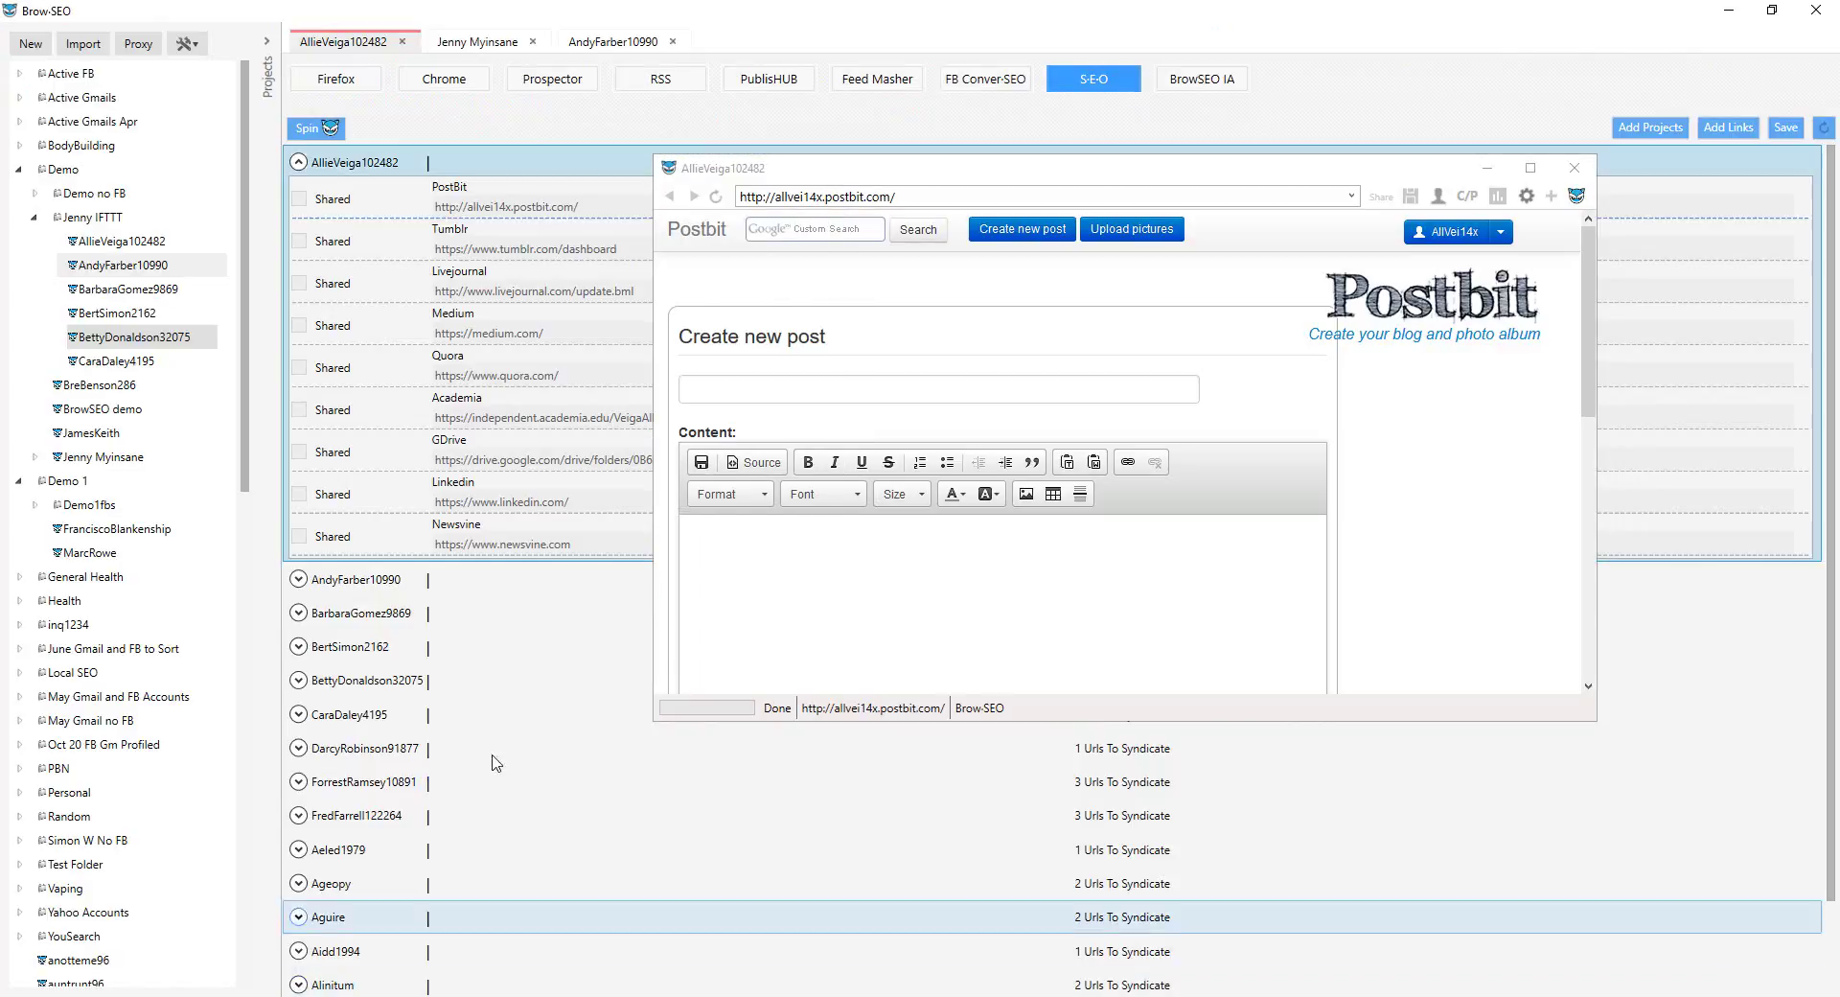
# Step: Switch back to Brow-SEO, paste the spintax article into the PublisHUB editor and add two line breaks after its title line
pyautogui.click(192, 987)
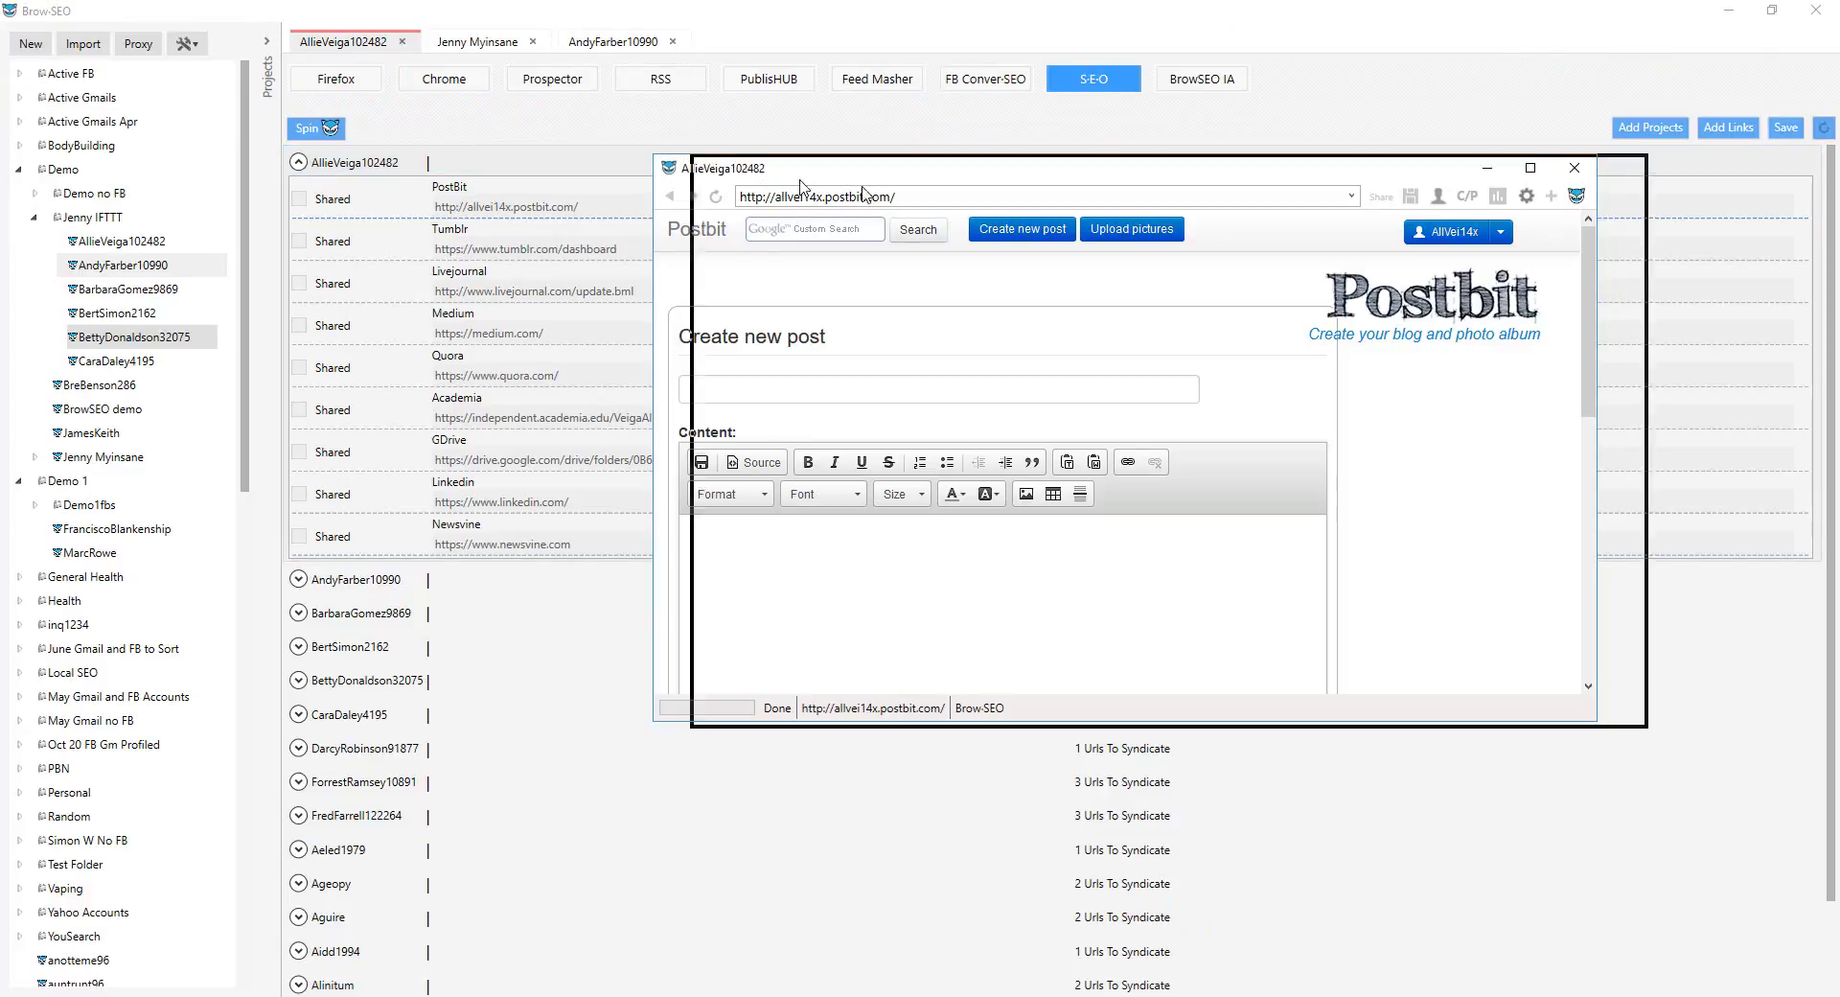
pyautogui.moveTo(754, 179); pyautogui.dragTo(946, 221)
pyautogui.click(762, 79)
pyautogui.click(557, 368)
pyautogui.hotkey('ctrl', 'v')
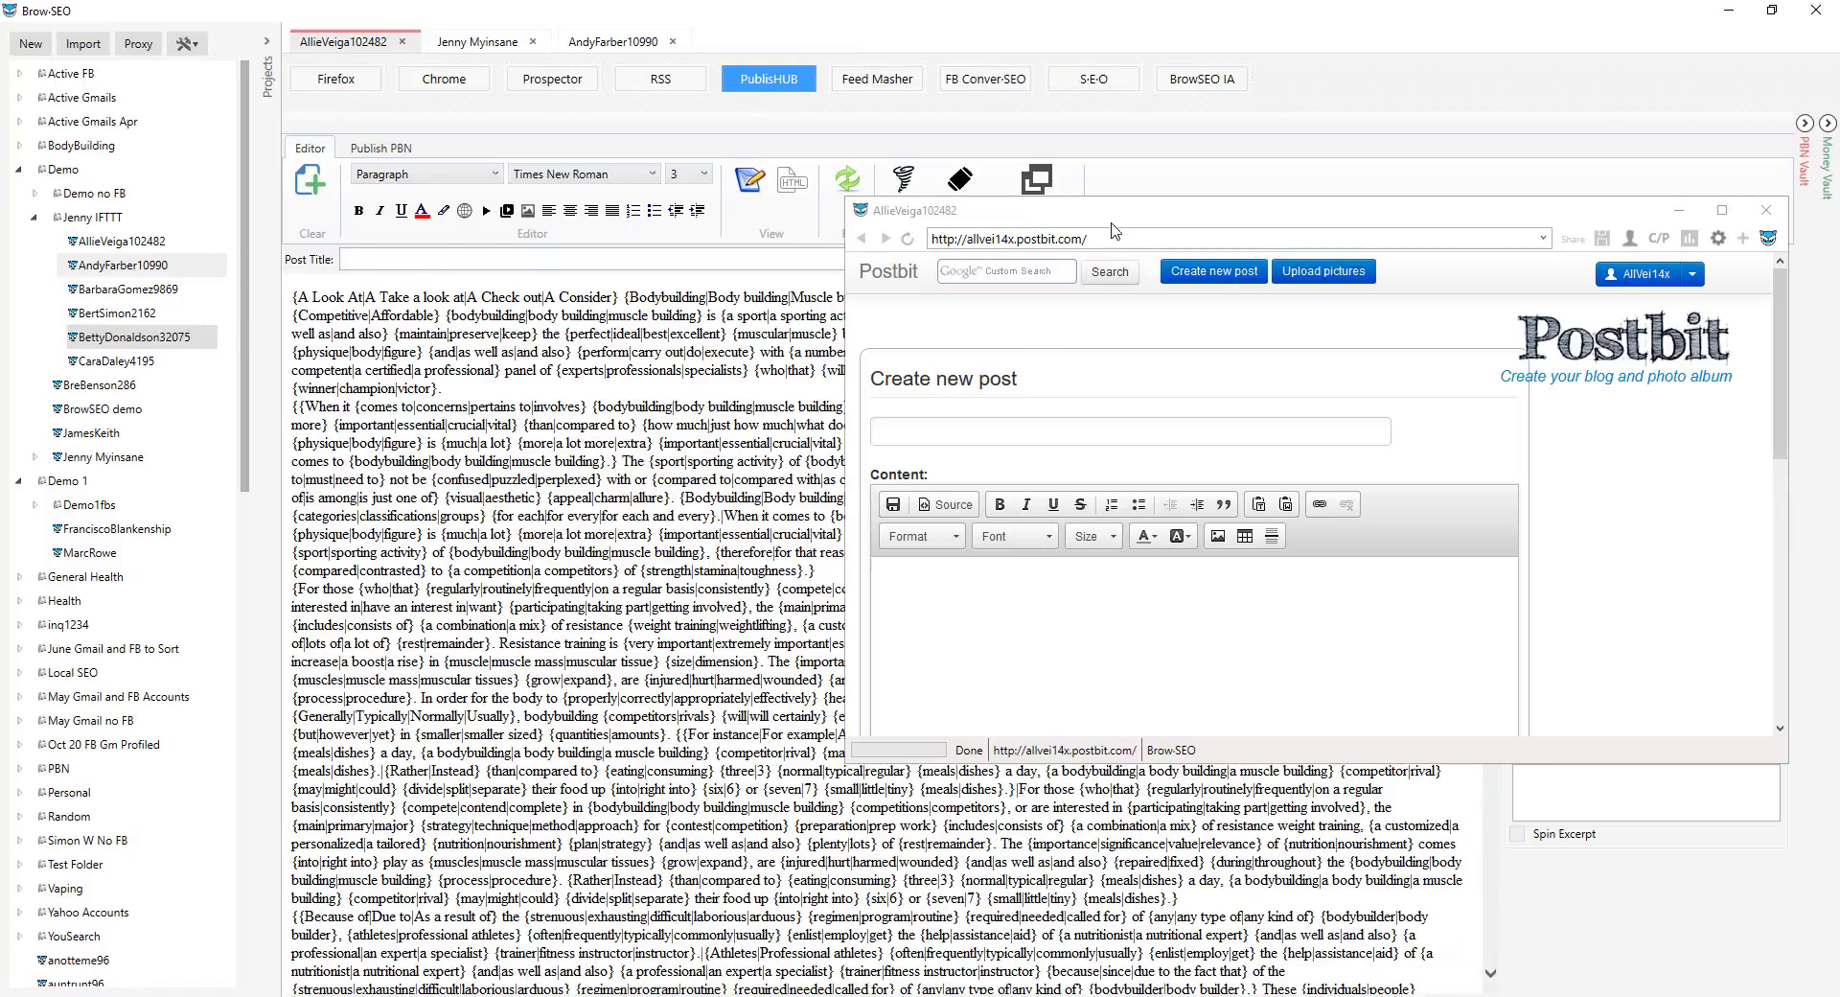
pyautogui.click(1150, 299)
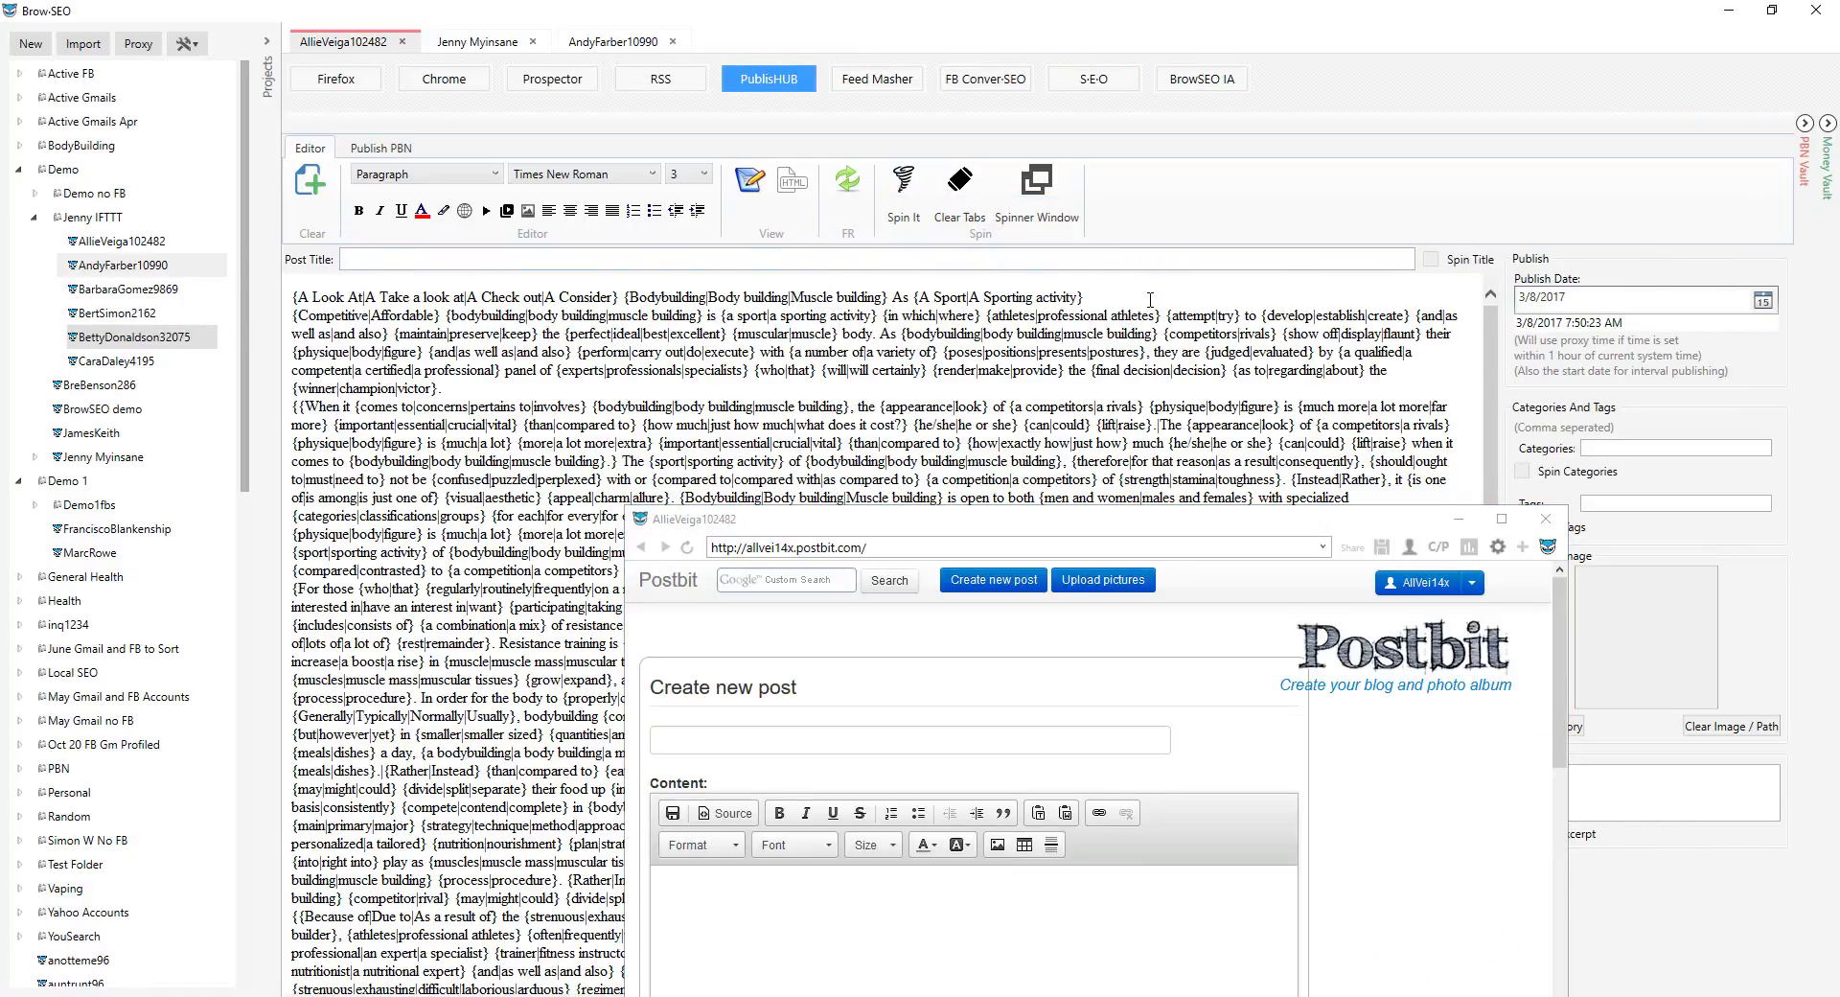
pyautogui.press('Return')
pyautogui.press('Return')
# Step: Spin the article in the S-E-O view and paste the result into the Postbit post's content
pyautogui.moveTo(736, 528); pyautogui.dragTo(602, 196)
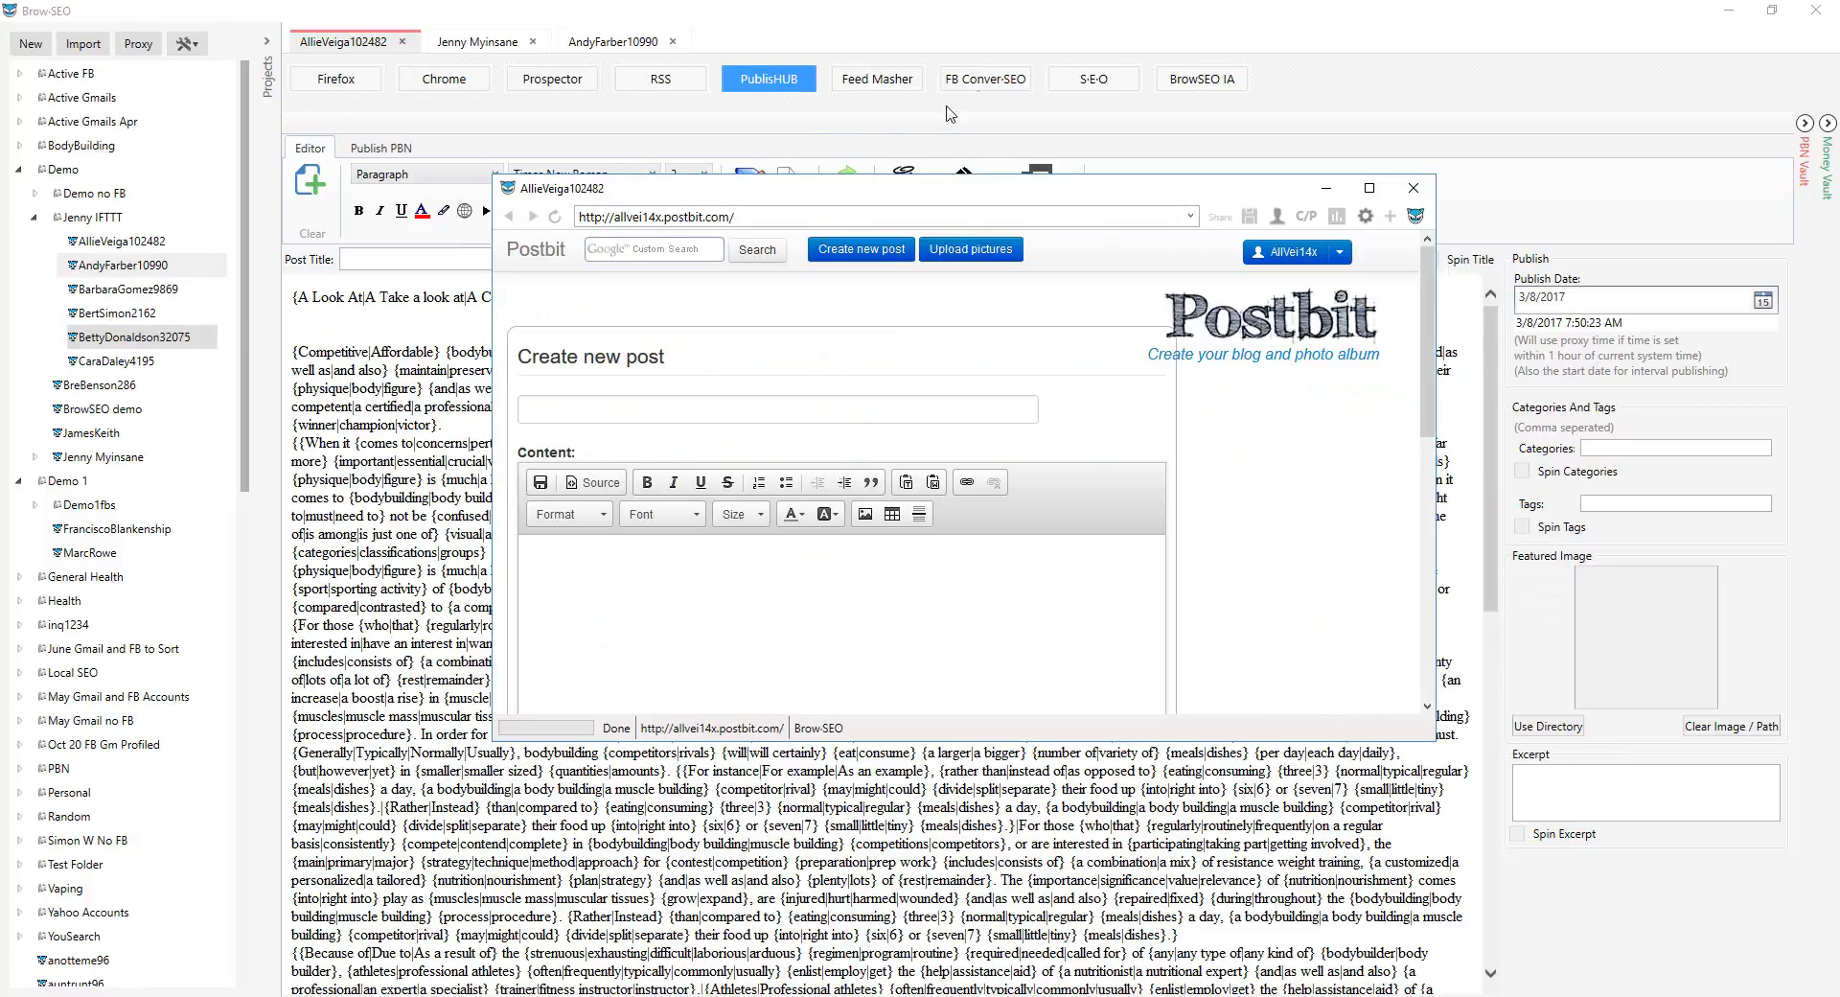
pyautogui.click(1088, 82)
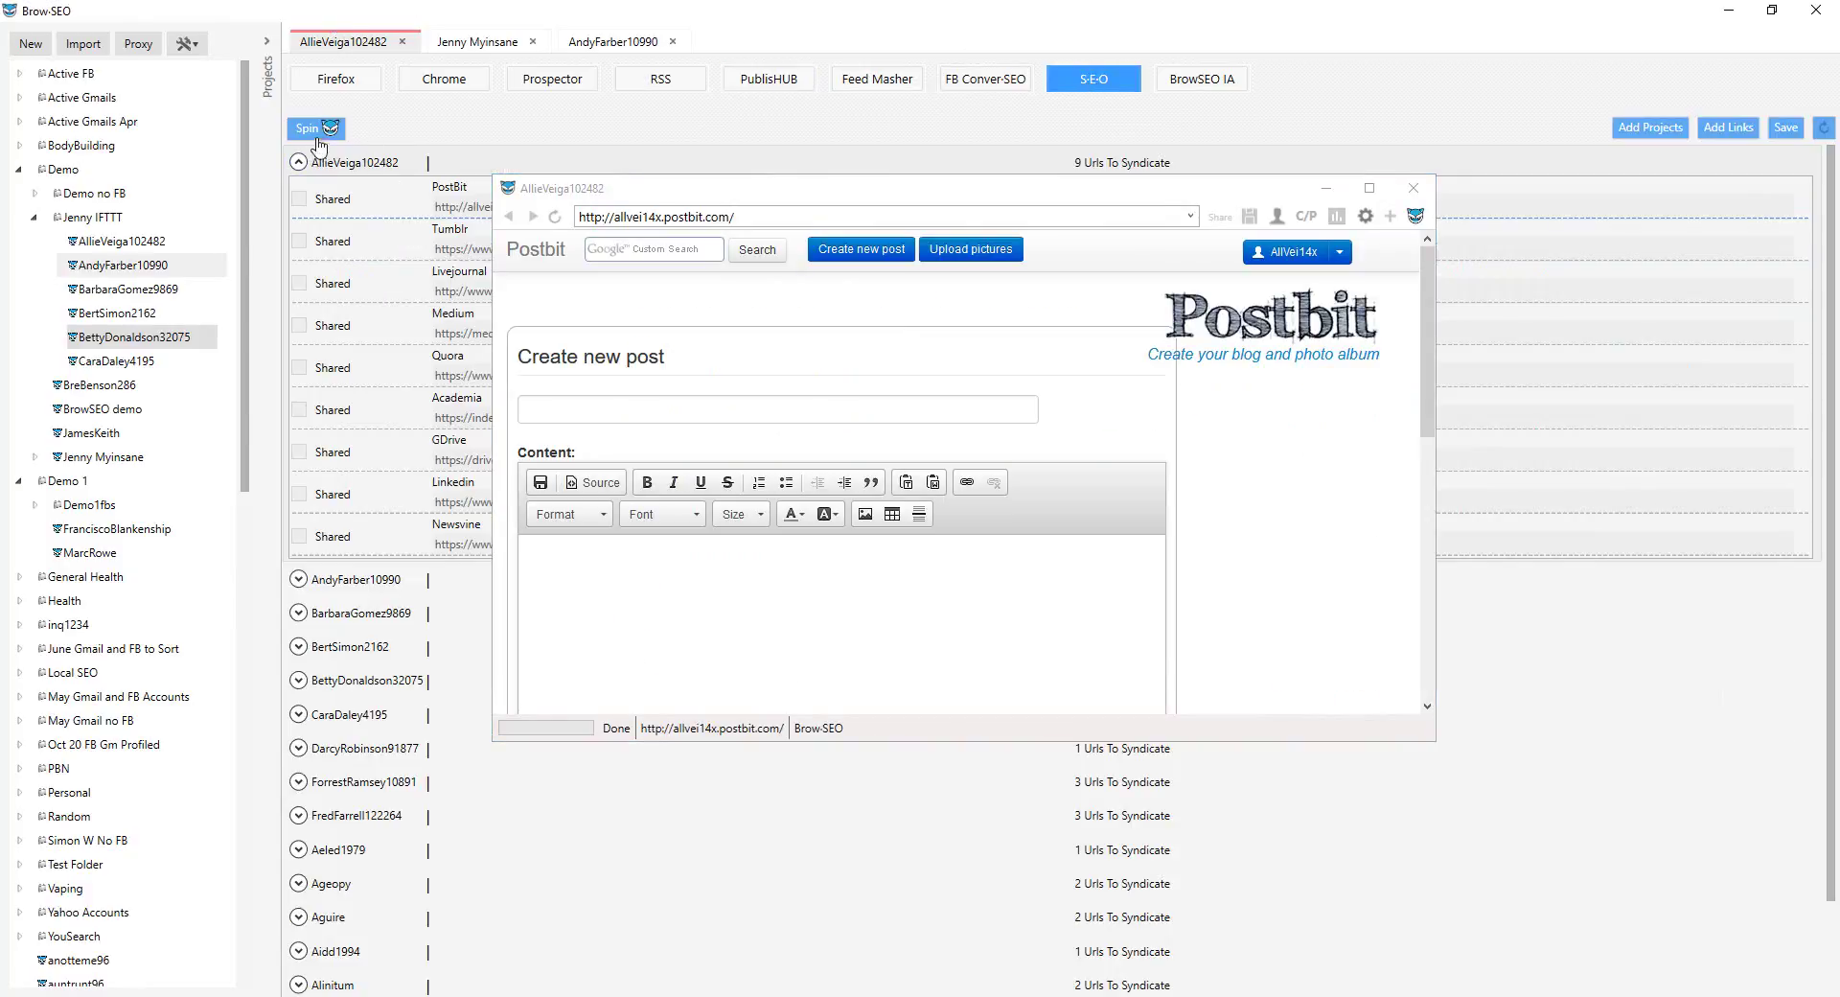
pyautogui.click(630, 584)
pyautogui.hotkey('ctrl', 'v')
# Step: Move the heading line "A Consider Body building As A Sporting activity" from the content into the post's title
pyautogui.moveTo(819, 519); pyautogui.dragTo(5, 465)
pyautogui.hotkey('ctrl', 'c')
pyautogui.press('BackSpace')
pyautogui.press('Delete')
pyautogui.press('Delete')
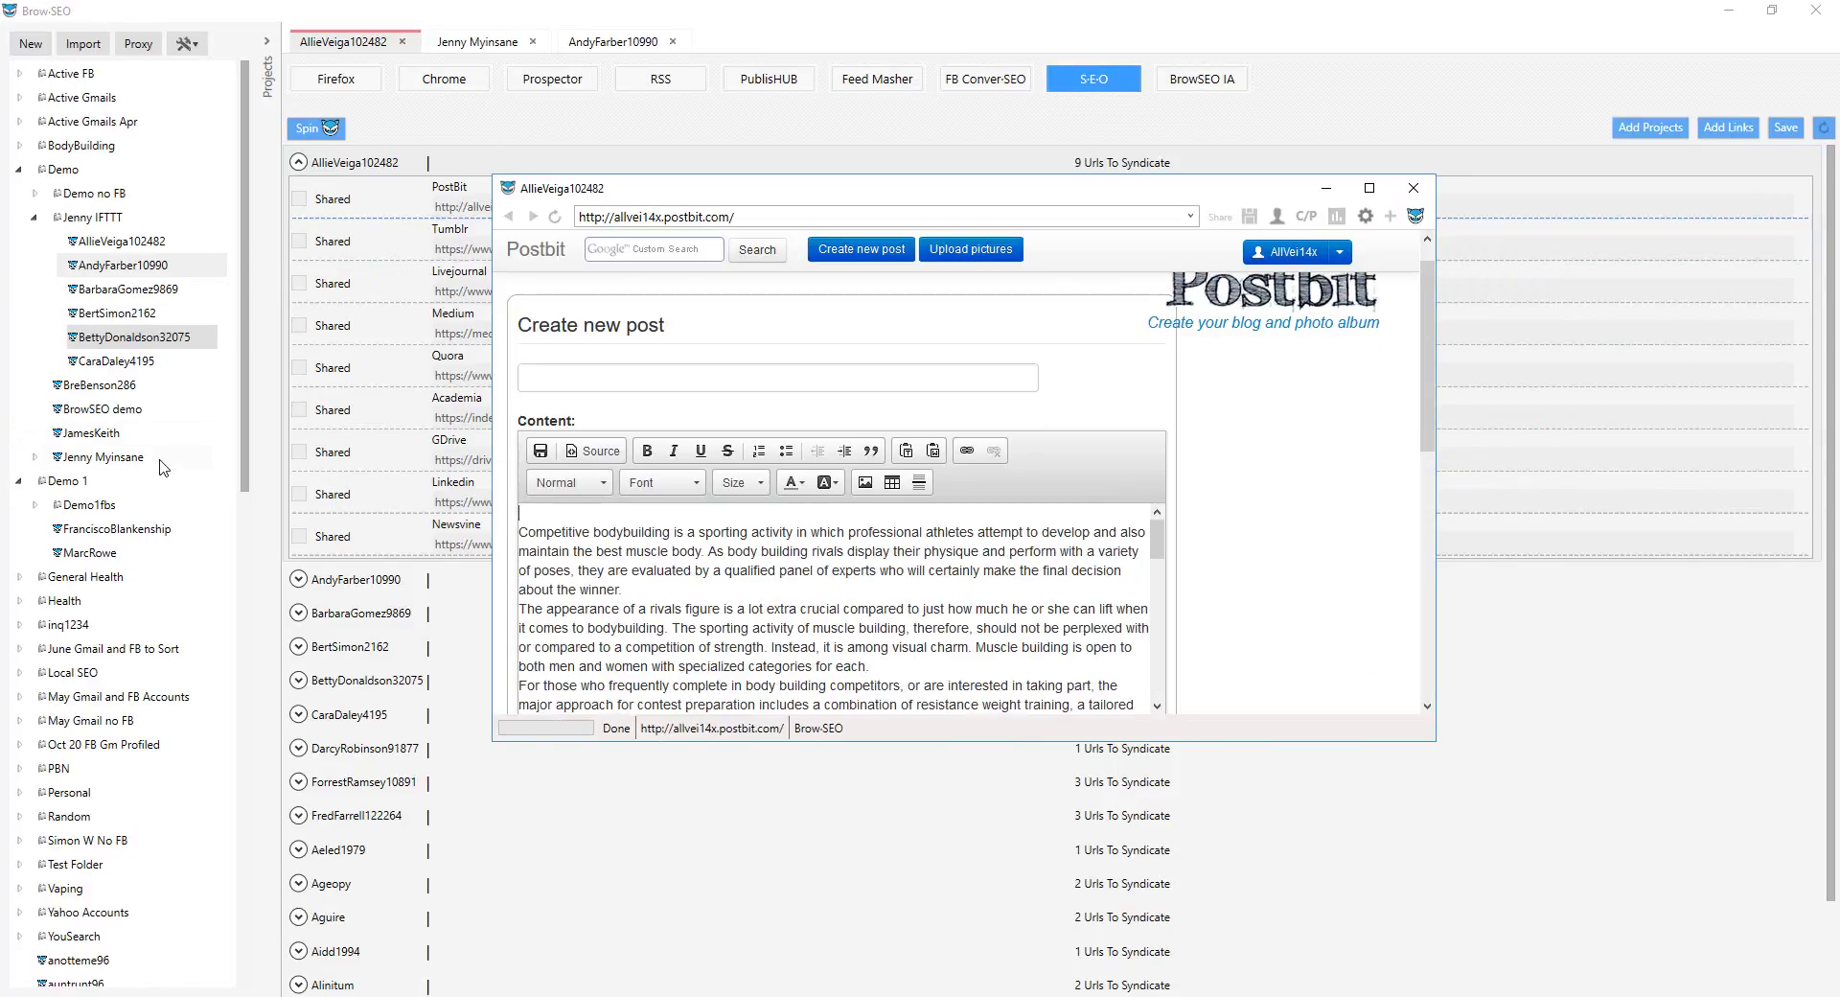
pyautogui.click(562, 379)
pyautogui.hotkey('ctrl', 'v')
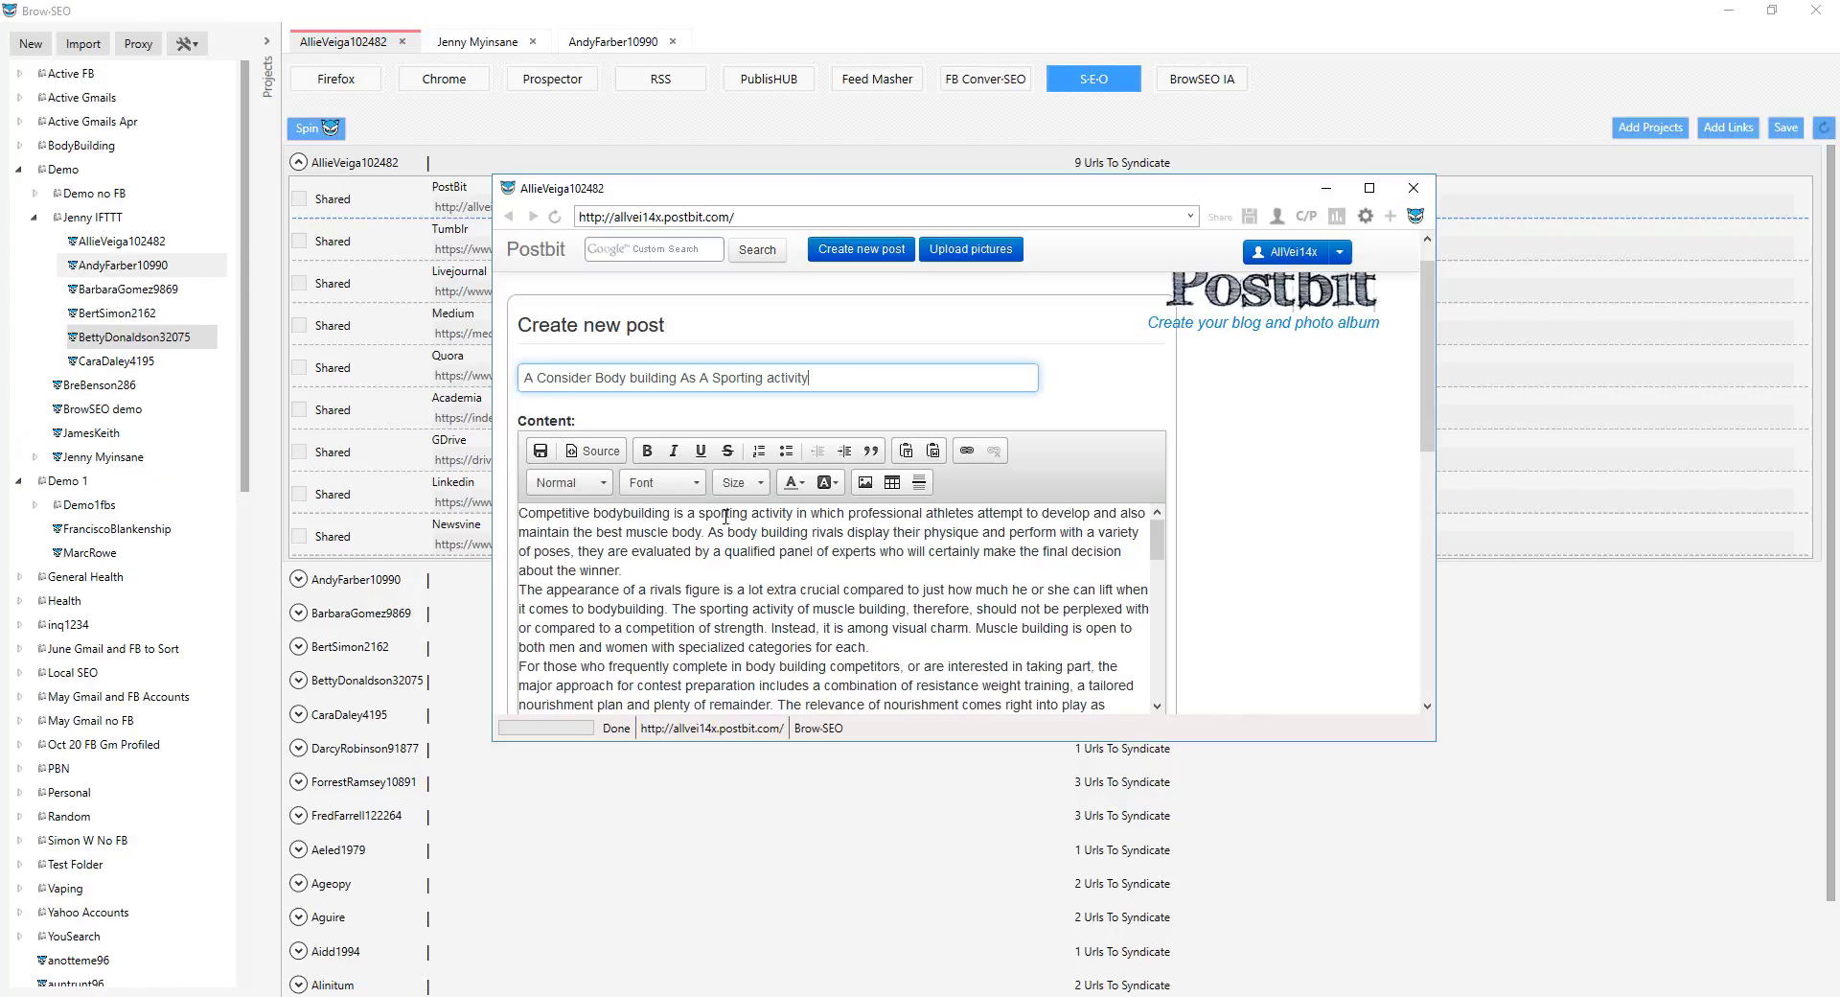
# Step: Set the Postbit post's tags to "bodybuilding, muscles, fitness"
pyautogui.scroll(-5, 855, 548)
pyautogui.scroll(-3, 931, 544)
pyautogui.click(649, 597)
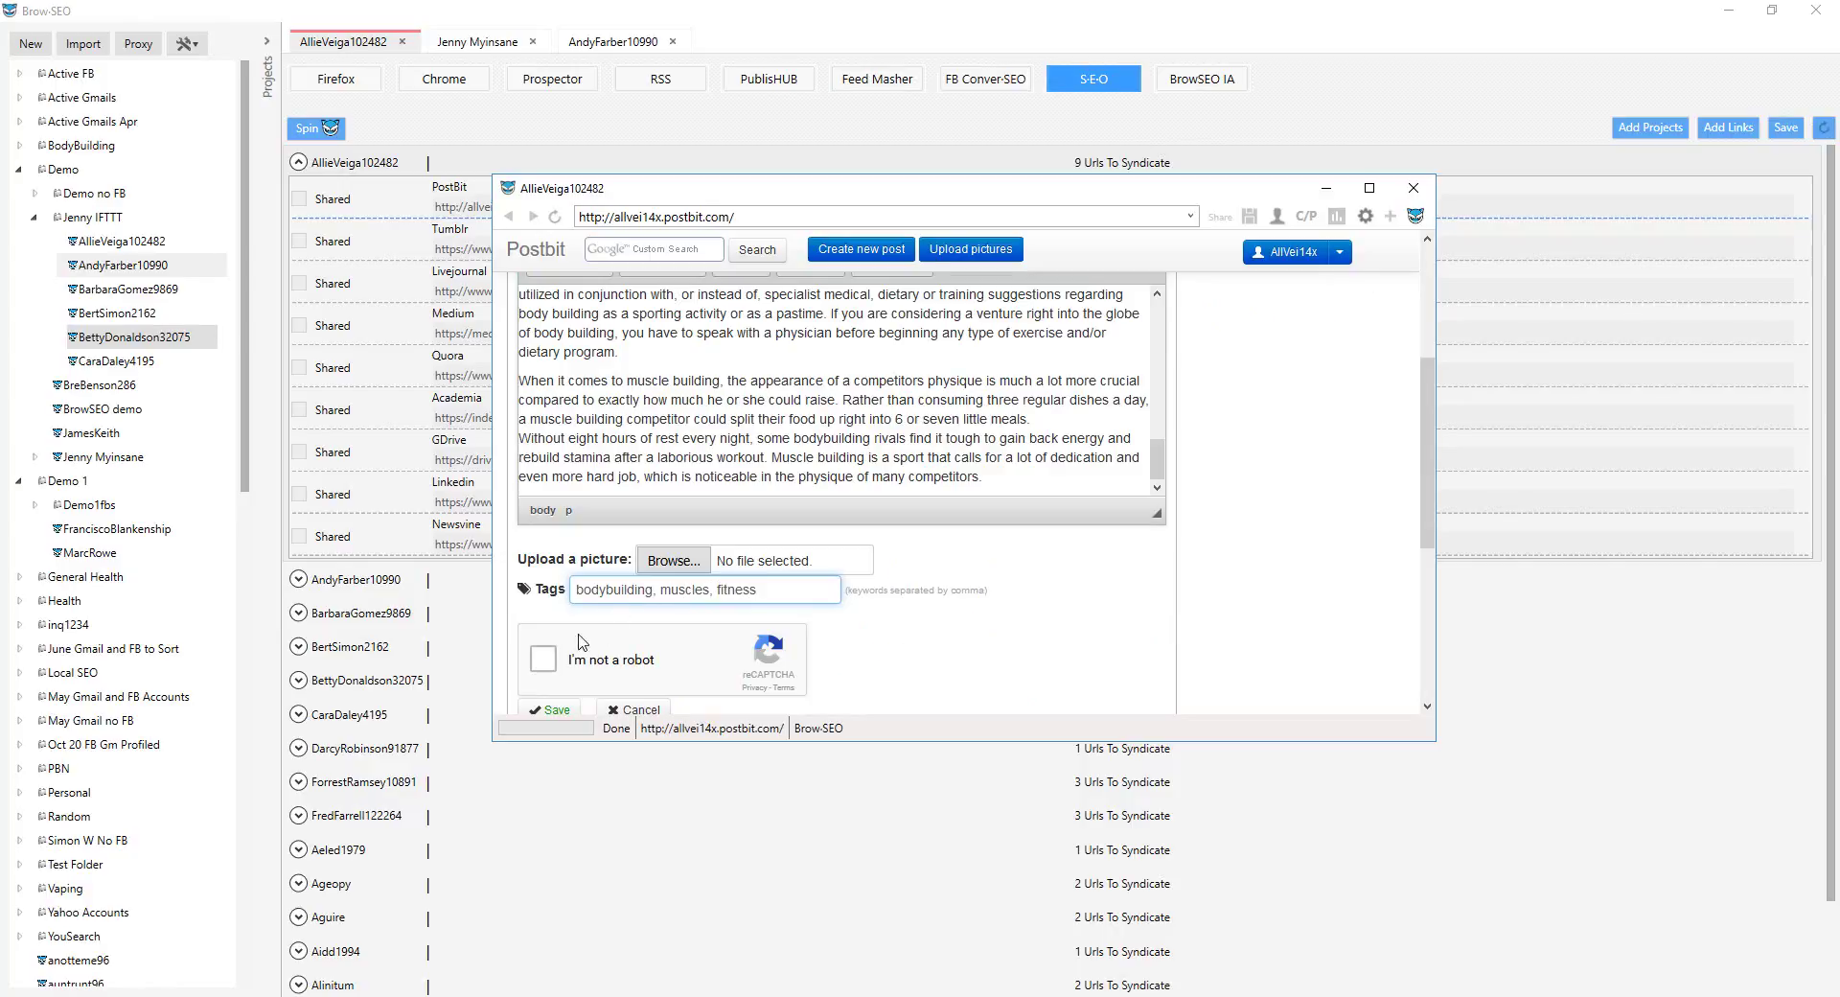
# Step: Complete the post's reCAPTCHA check and save the post
pyautogui.click(546, 660)
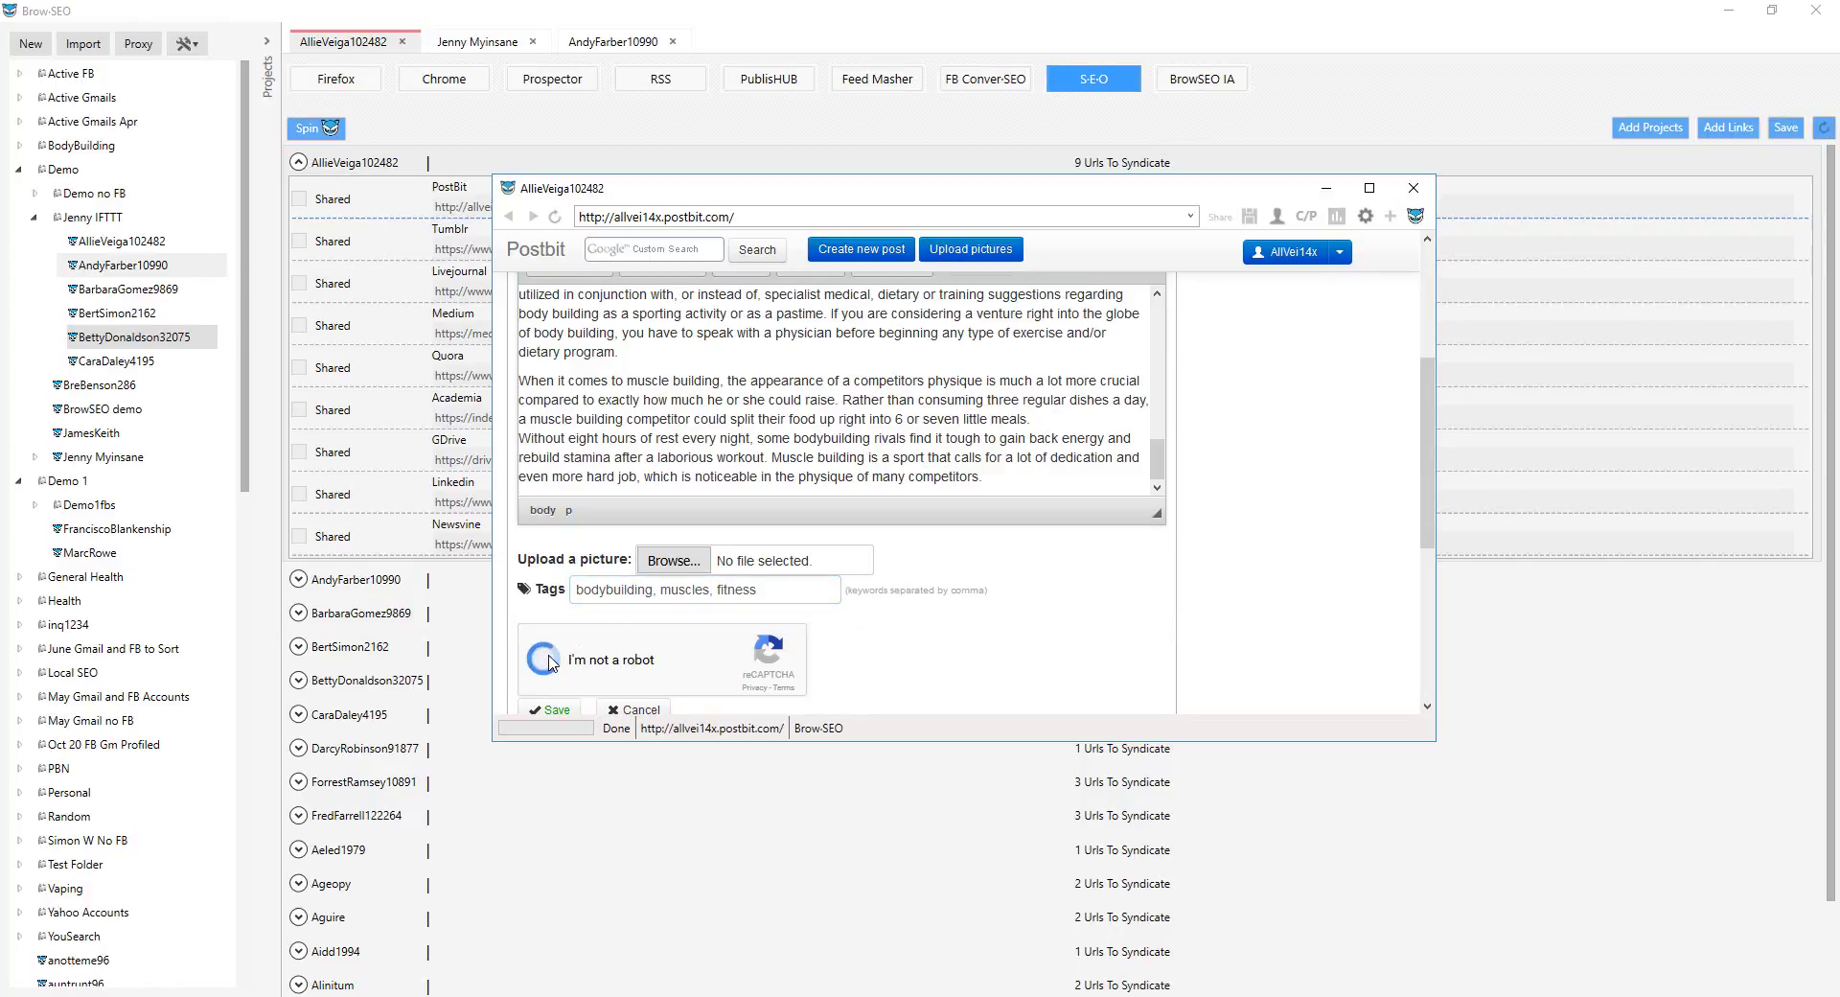
pyautogui.scroll(-3, 807, 575)
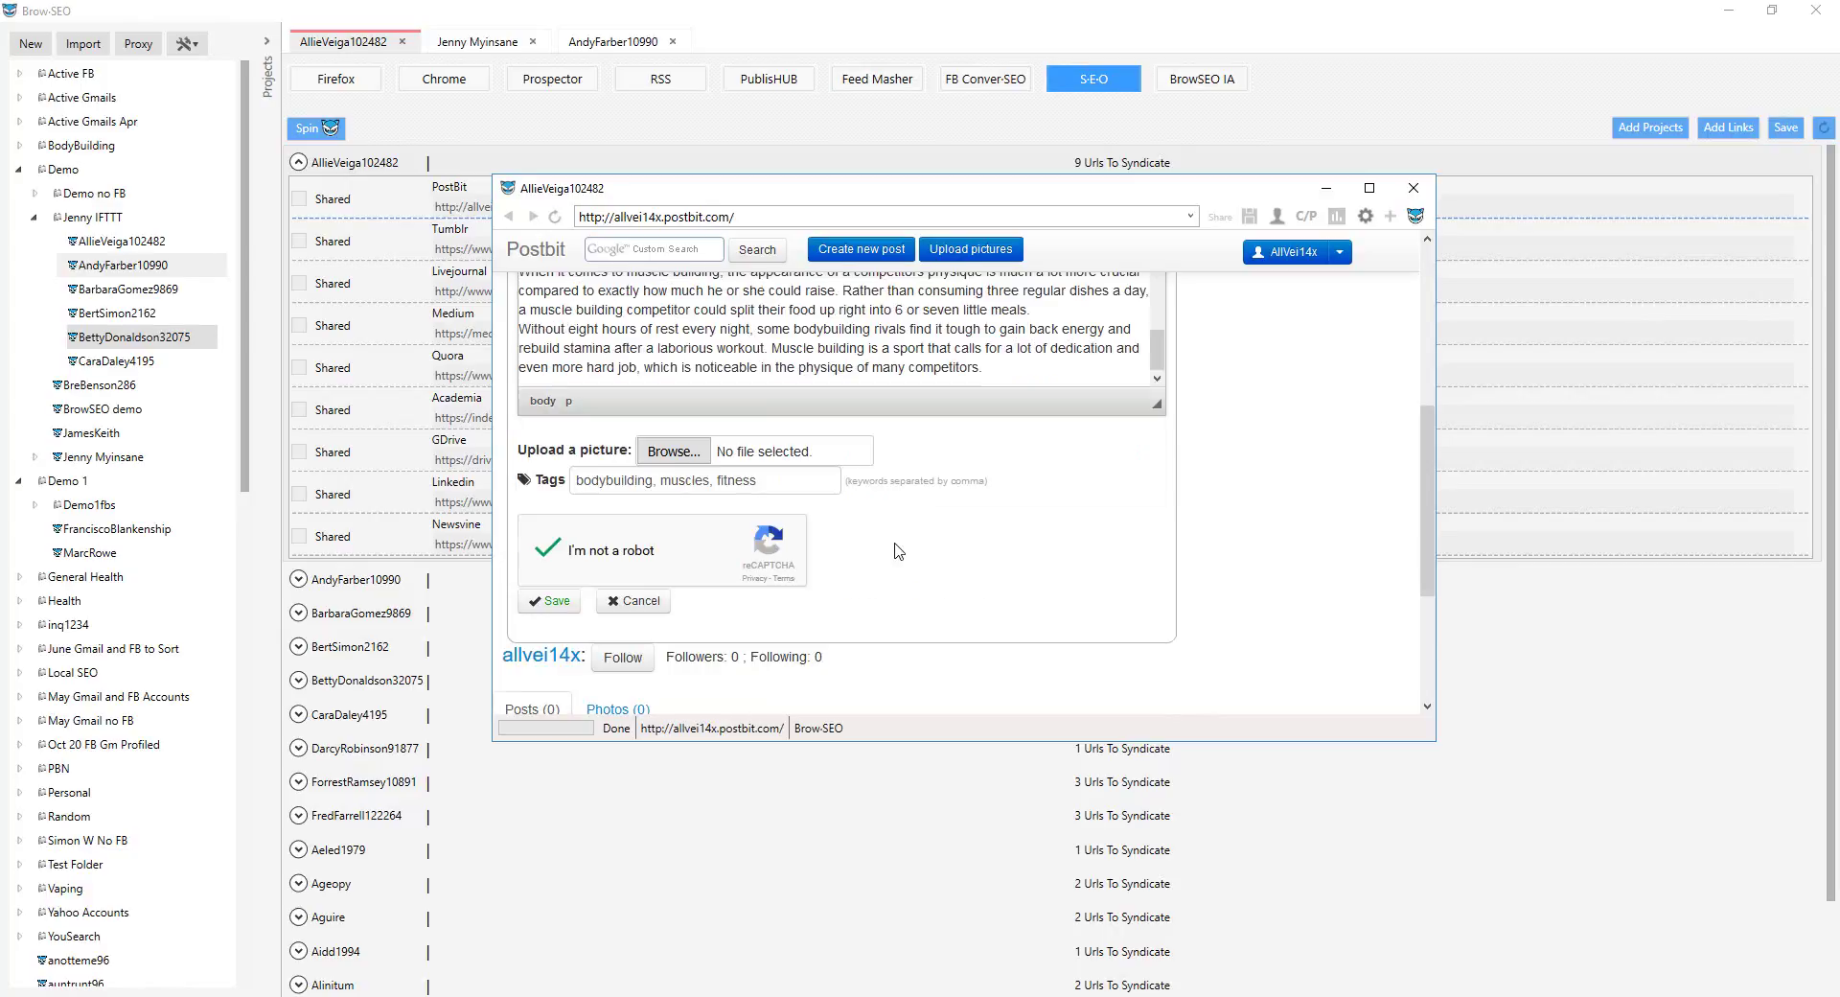
pyautogui.click(559, 374)
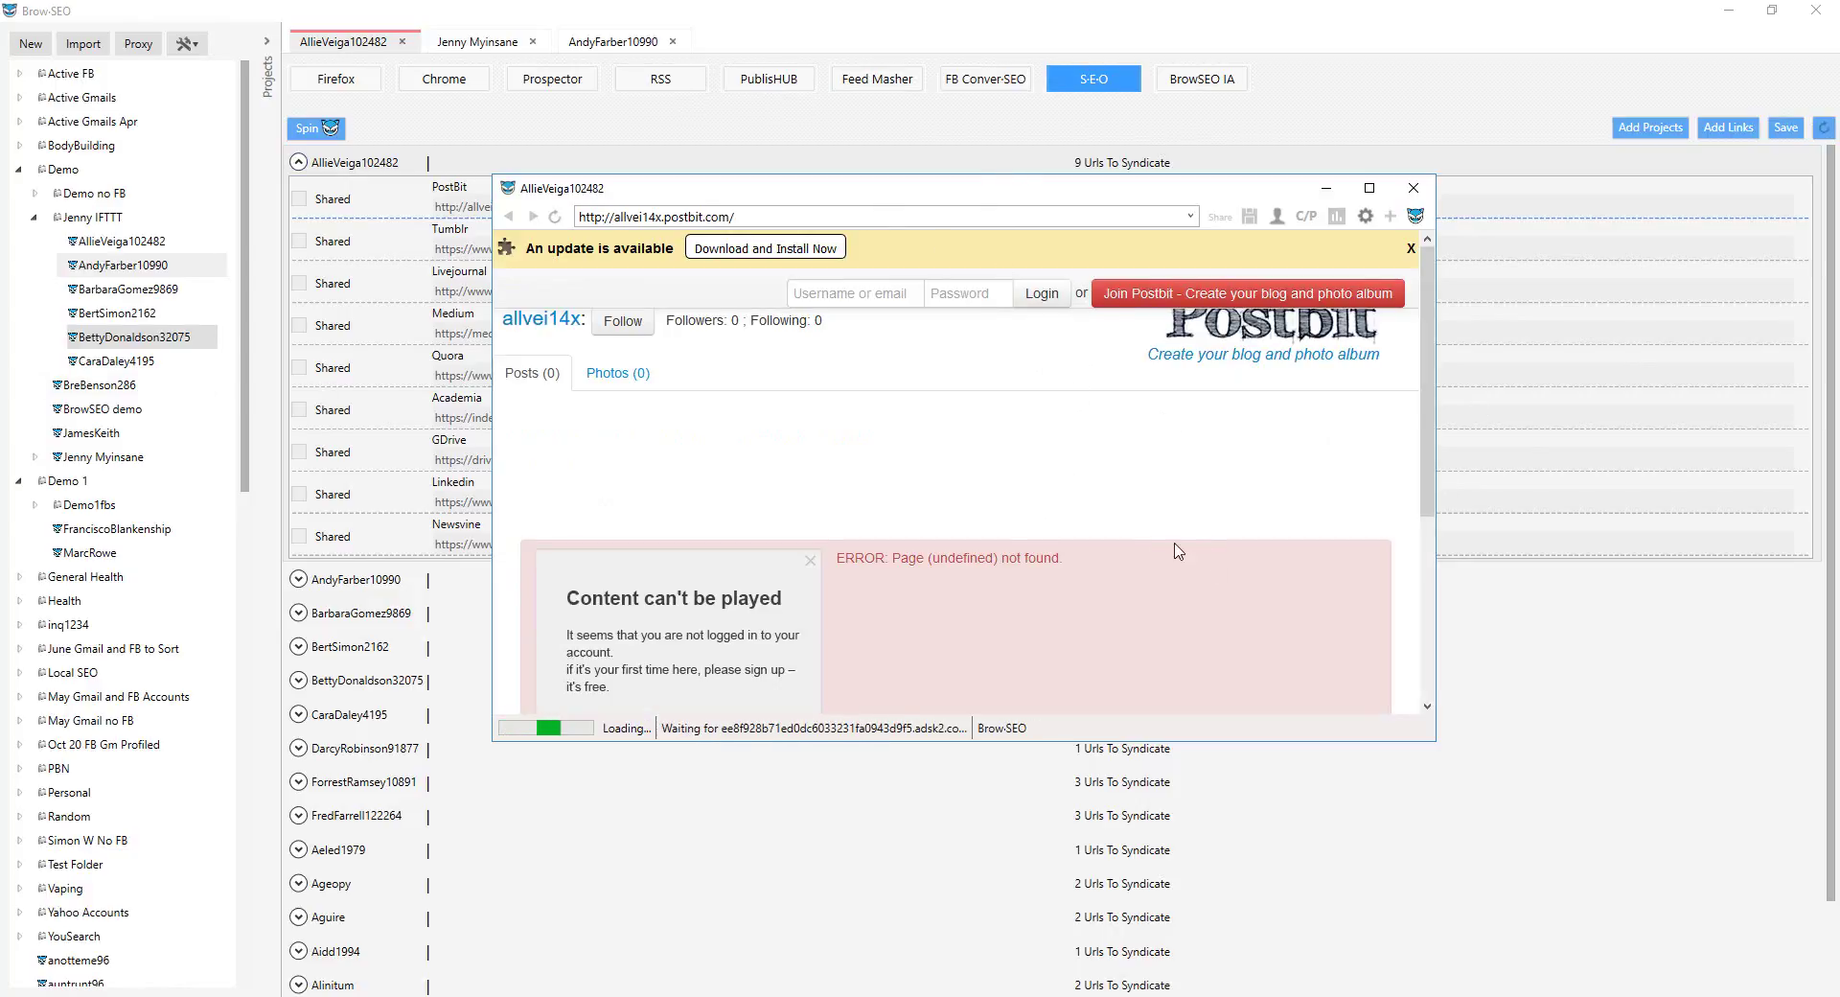
# Step: Close the Postbit window and relaunch the first project's PostBit link in Project Browser FF
pyautogui.scroll(-2, 862, 518)
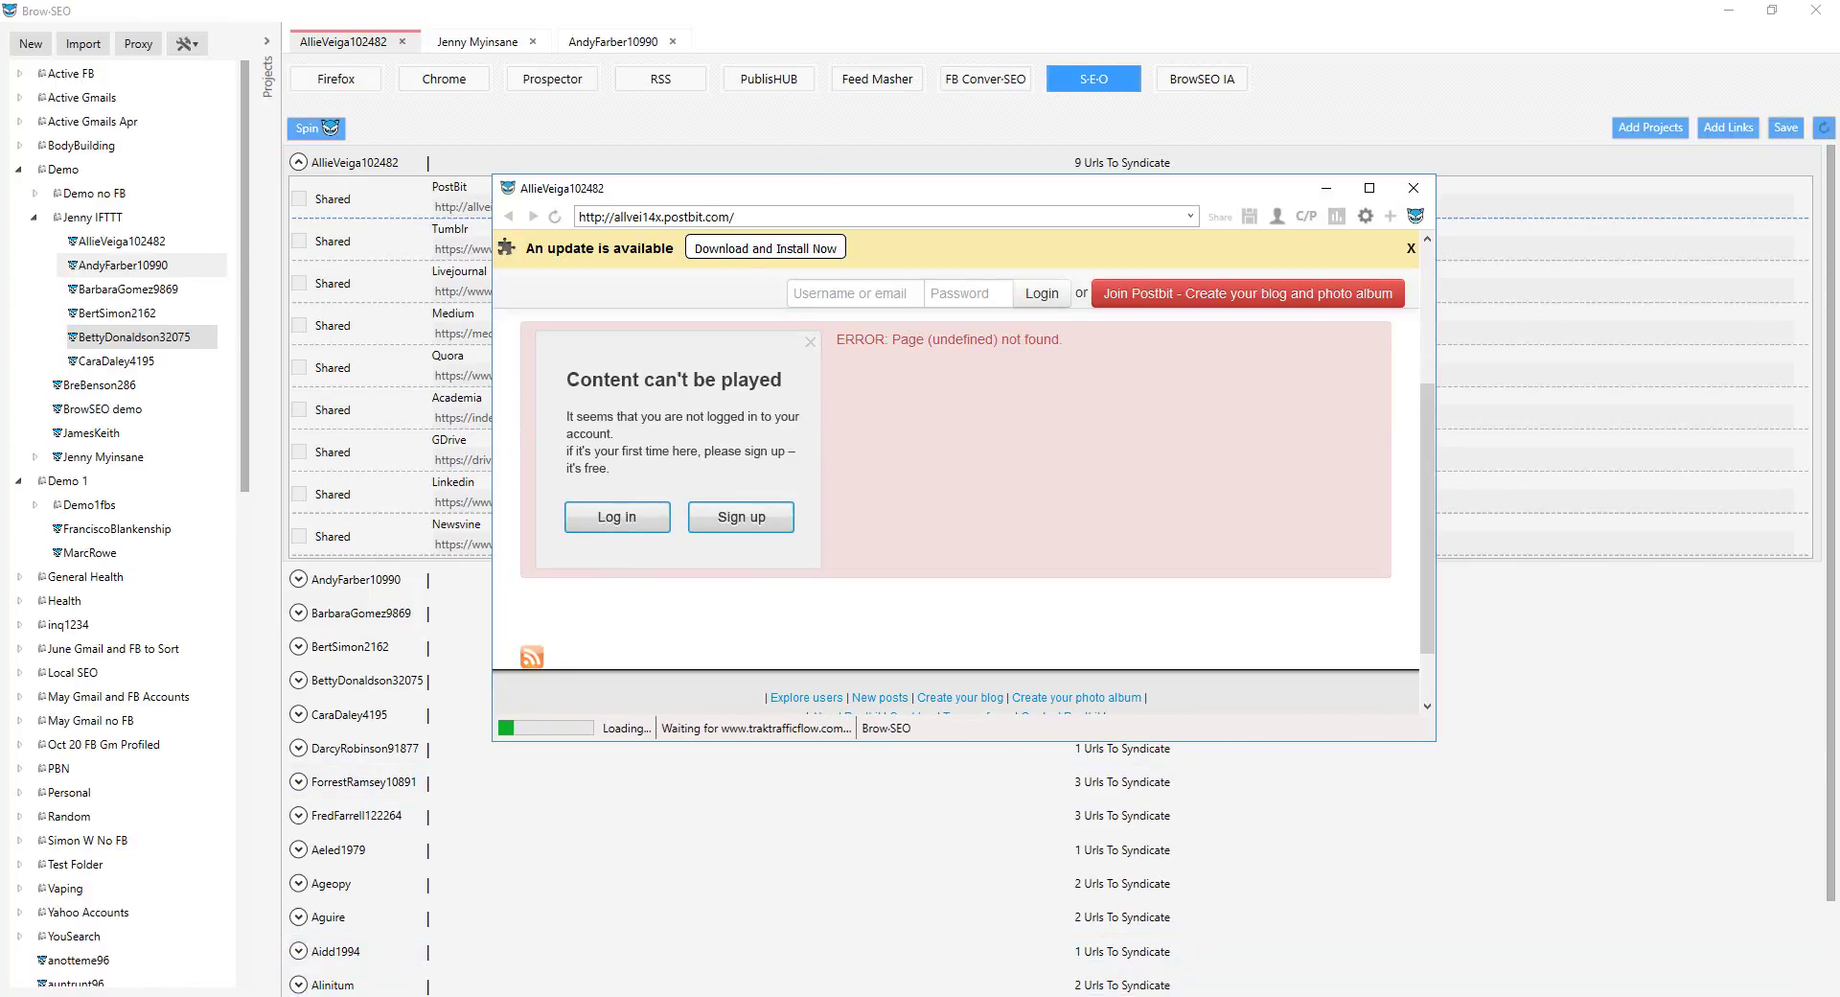
pyautogui.click(1274, 752)
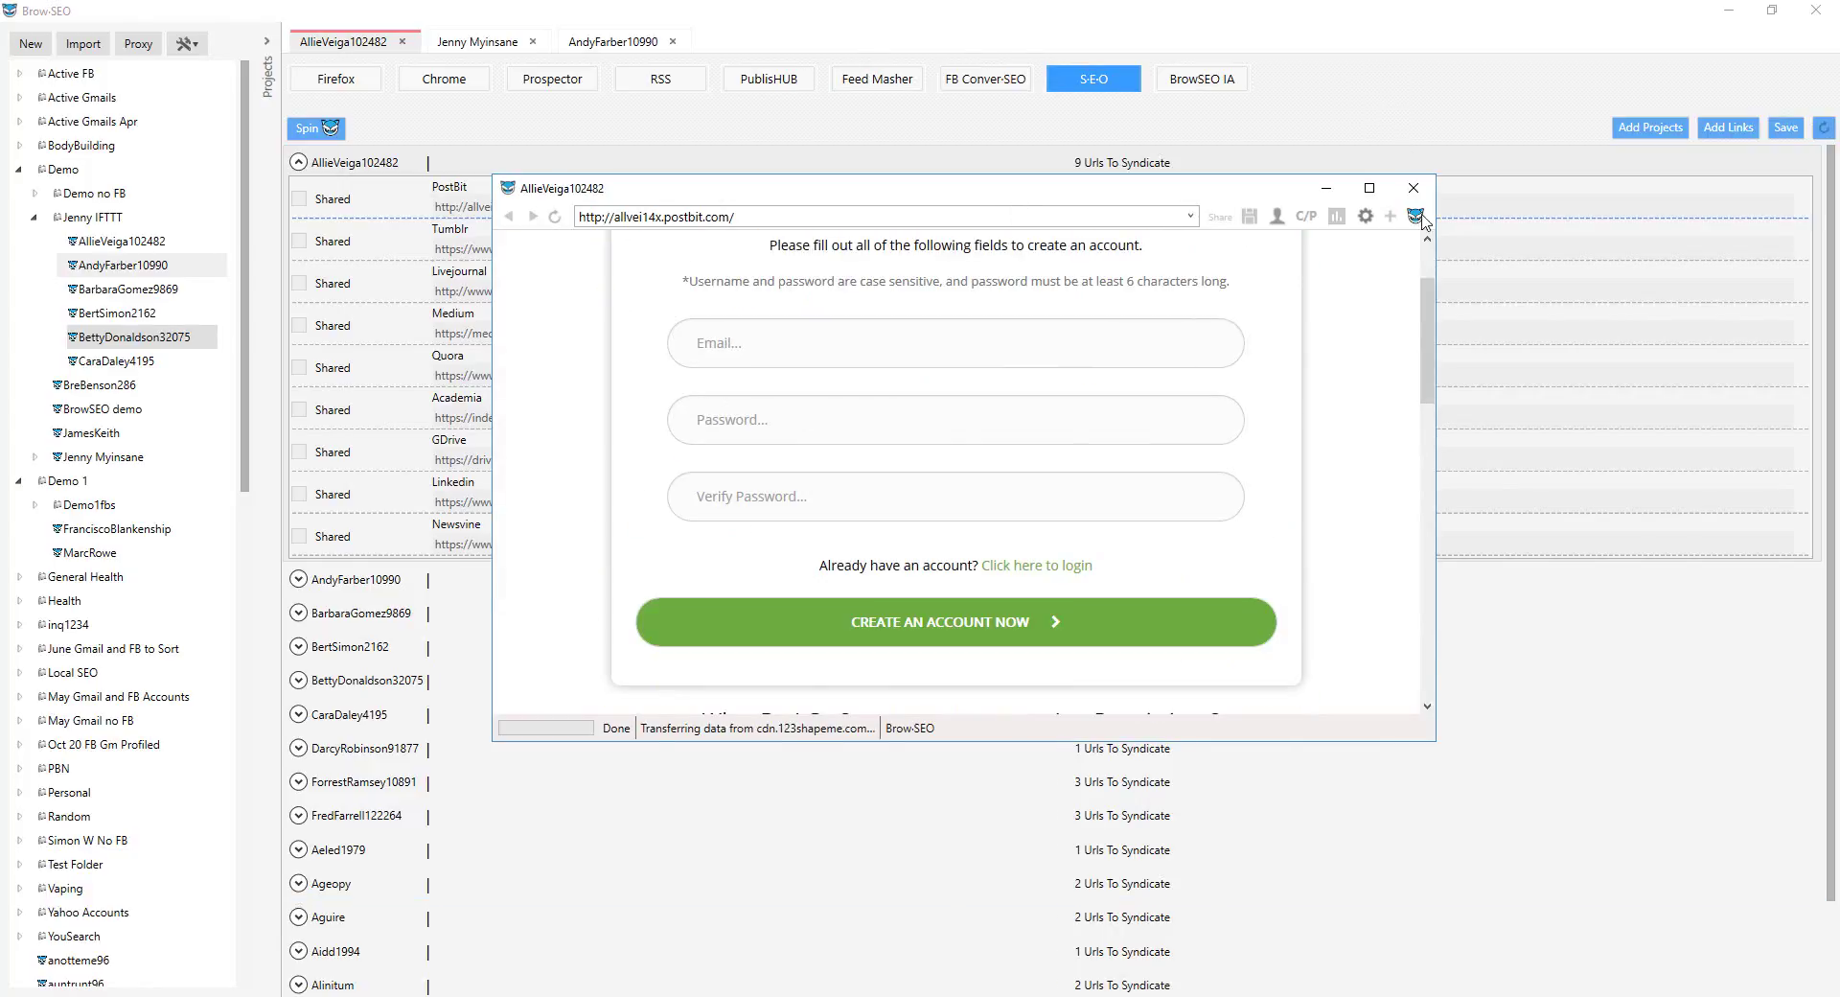
pyautogui.click(1414, 188)
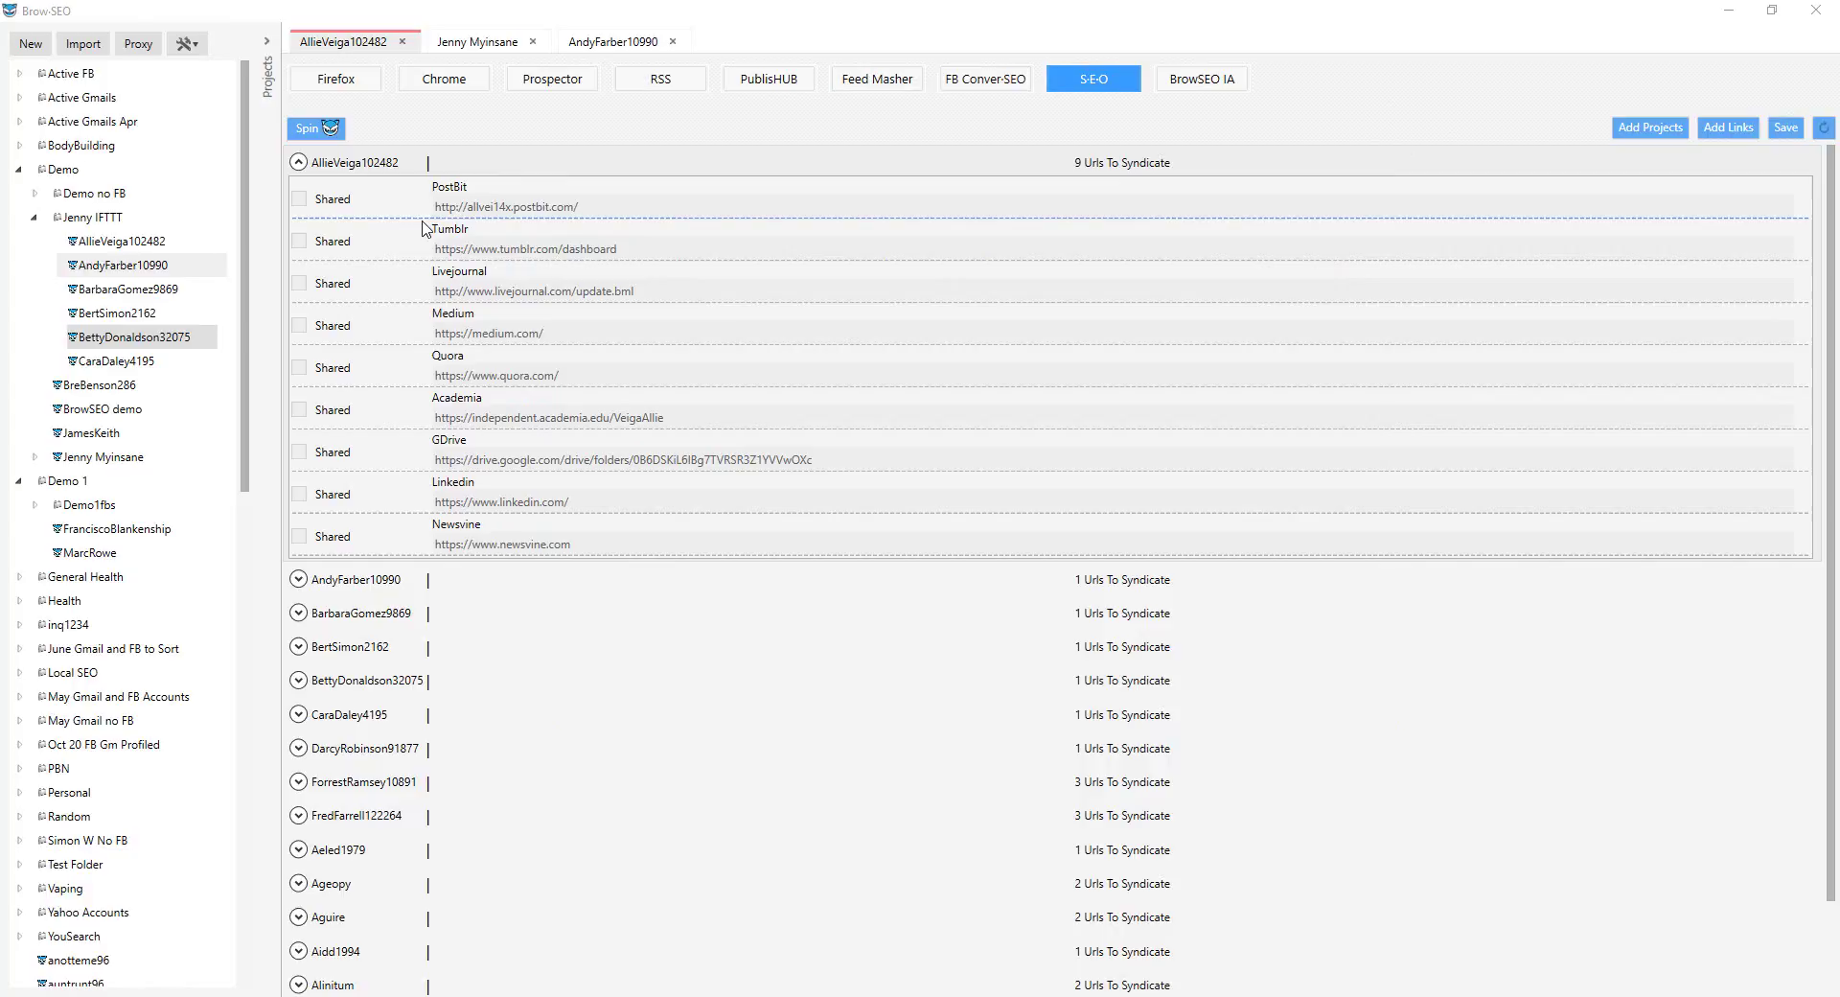
pyautogui.rightClick(468, 206)
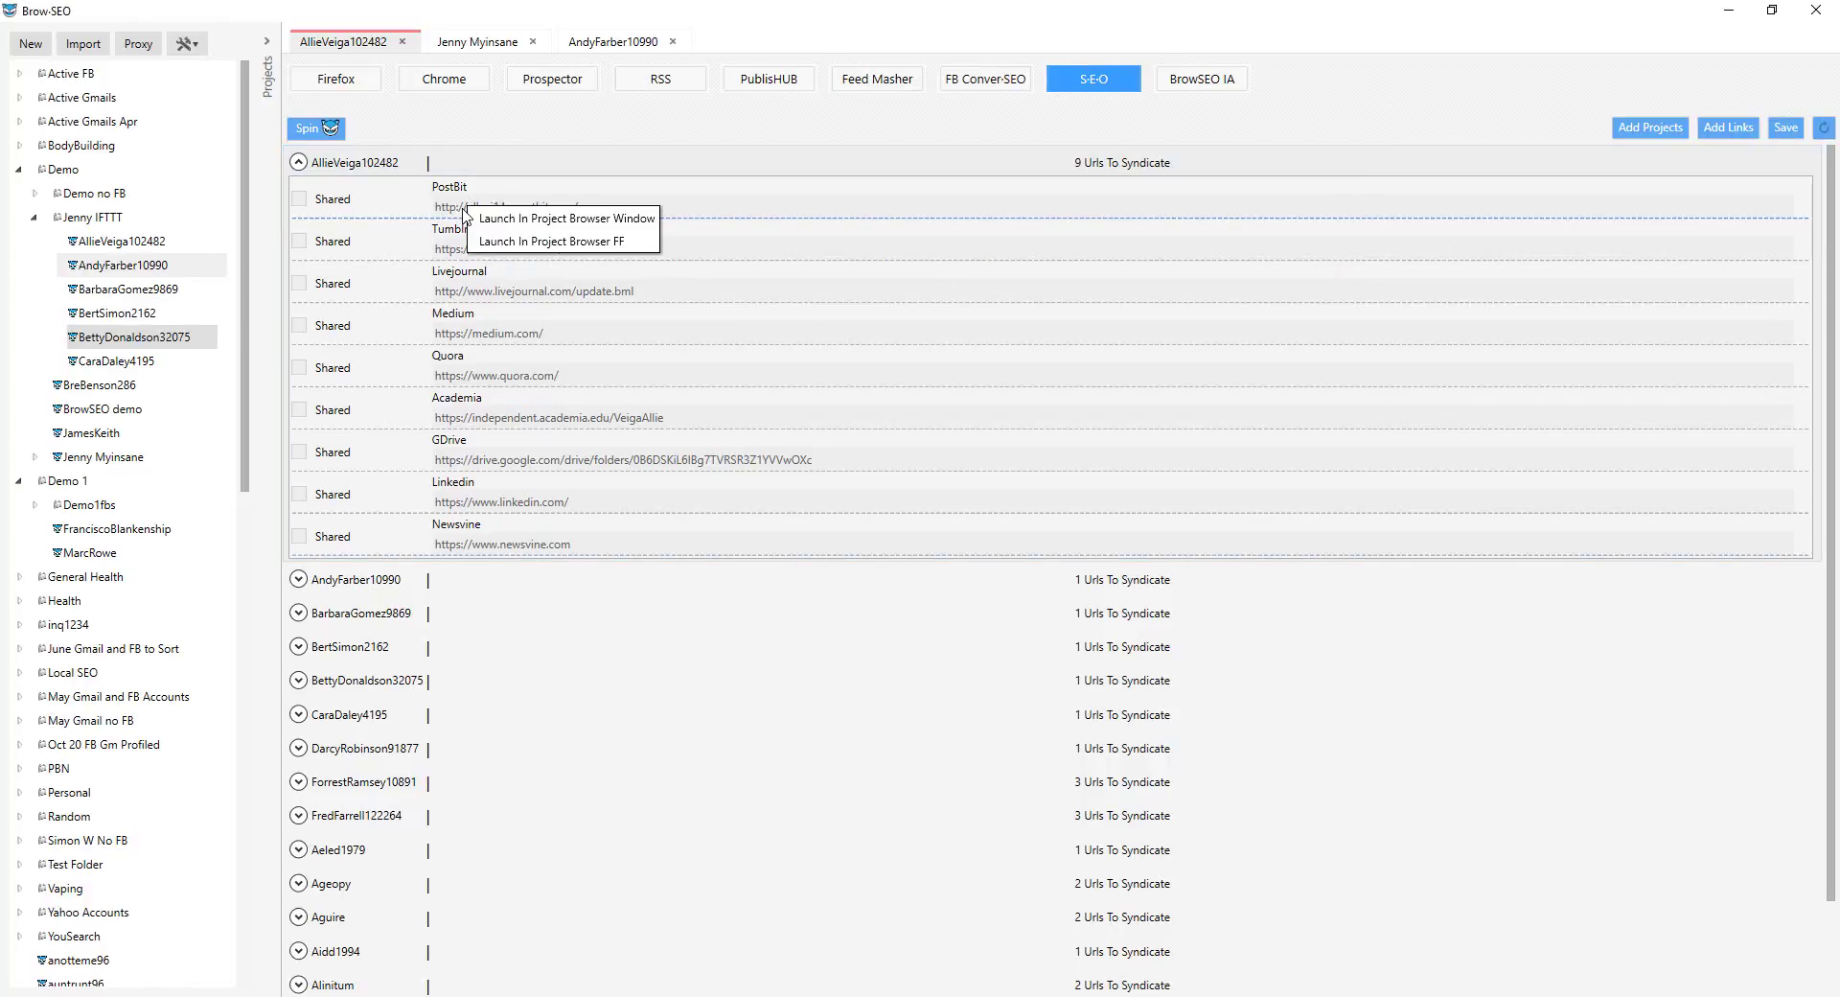
pyautogui.click(543, 242)
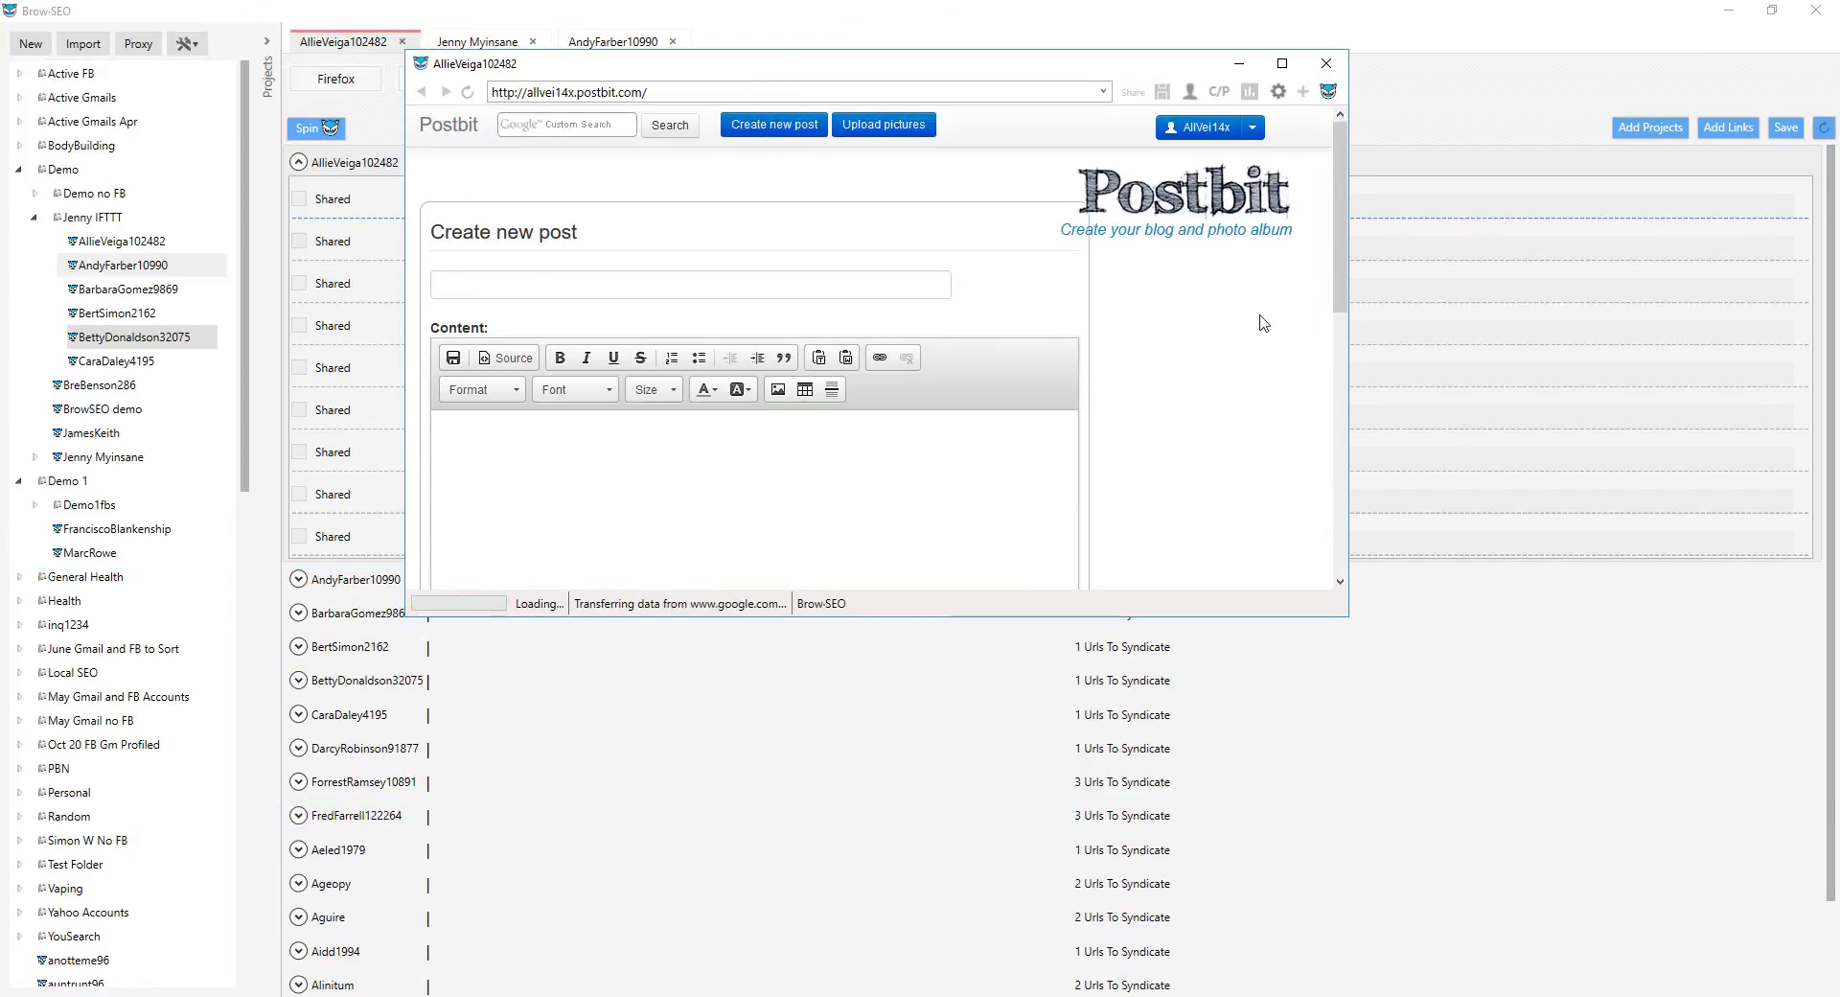
# Step: Start a new Postbit post and paste a freshly spun copy of the article into its content
pyautogui.click(1253, 128)
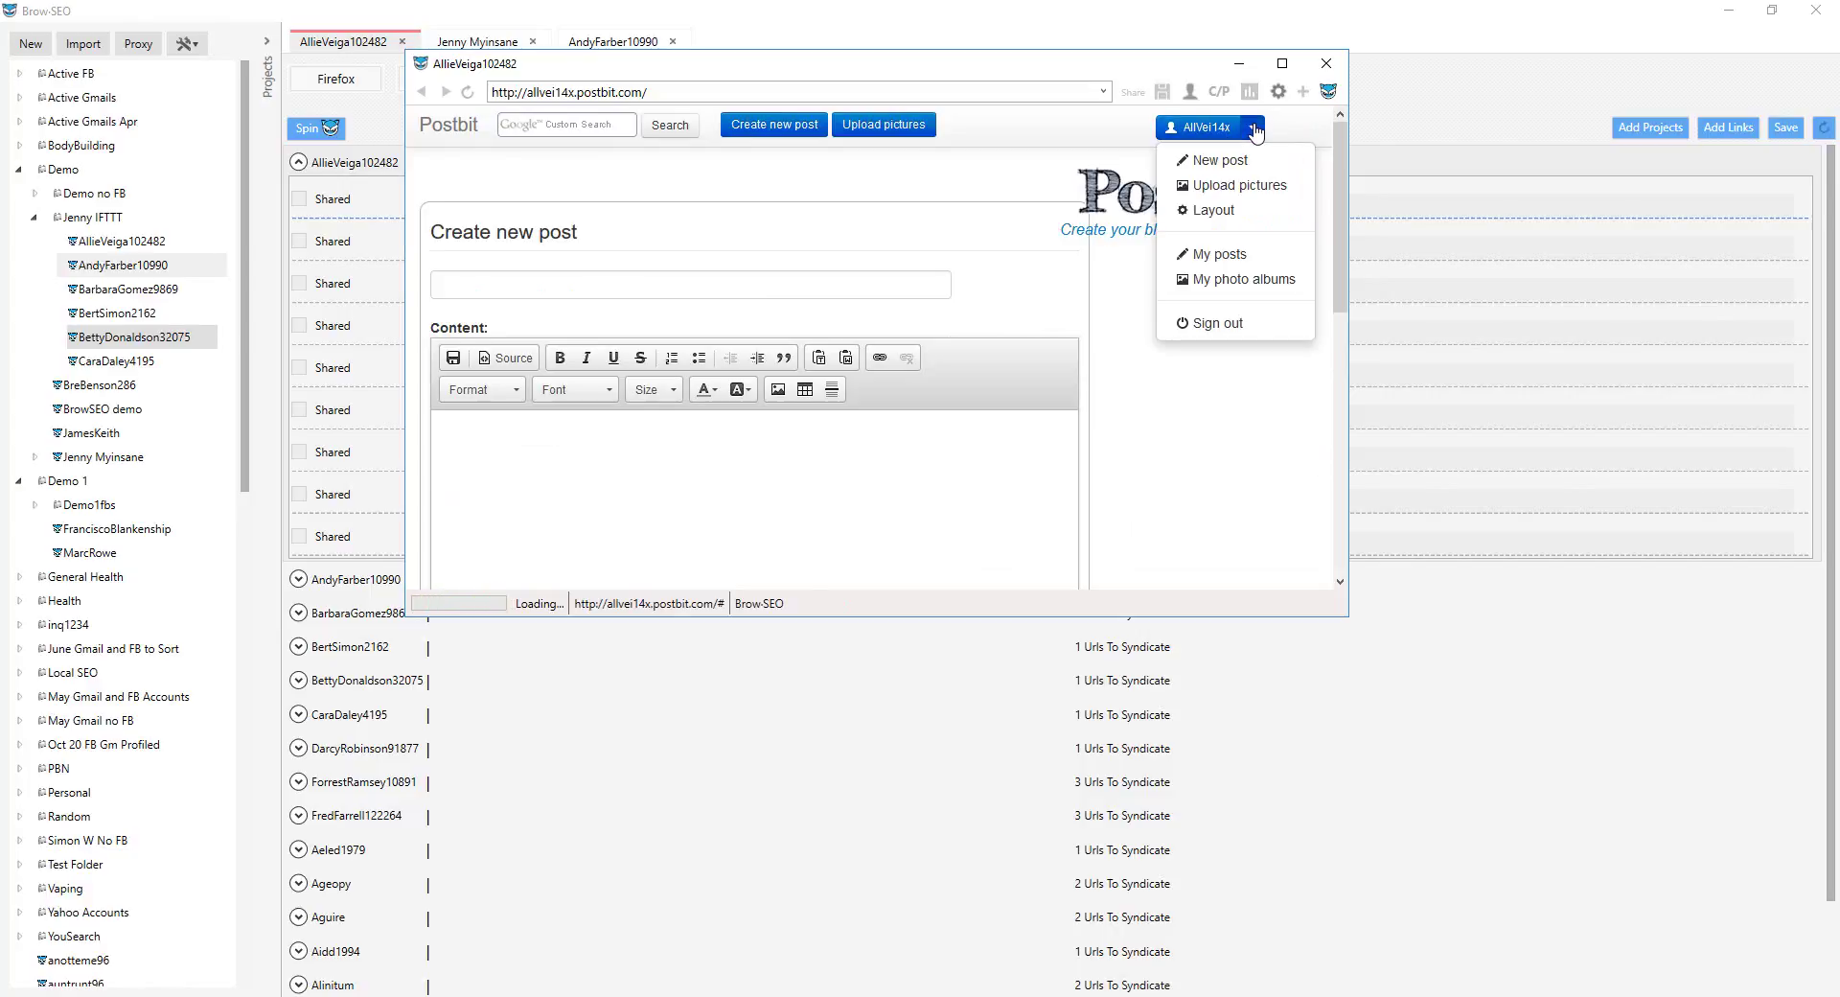
pyautogui.click(1222, 160)
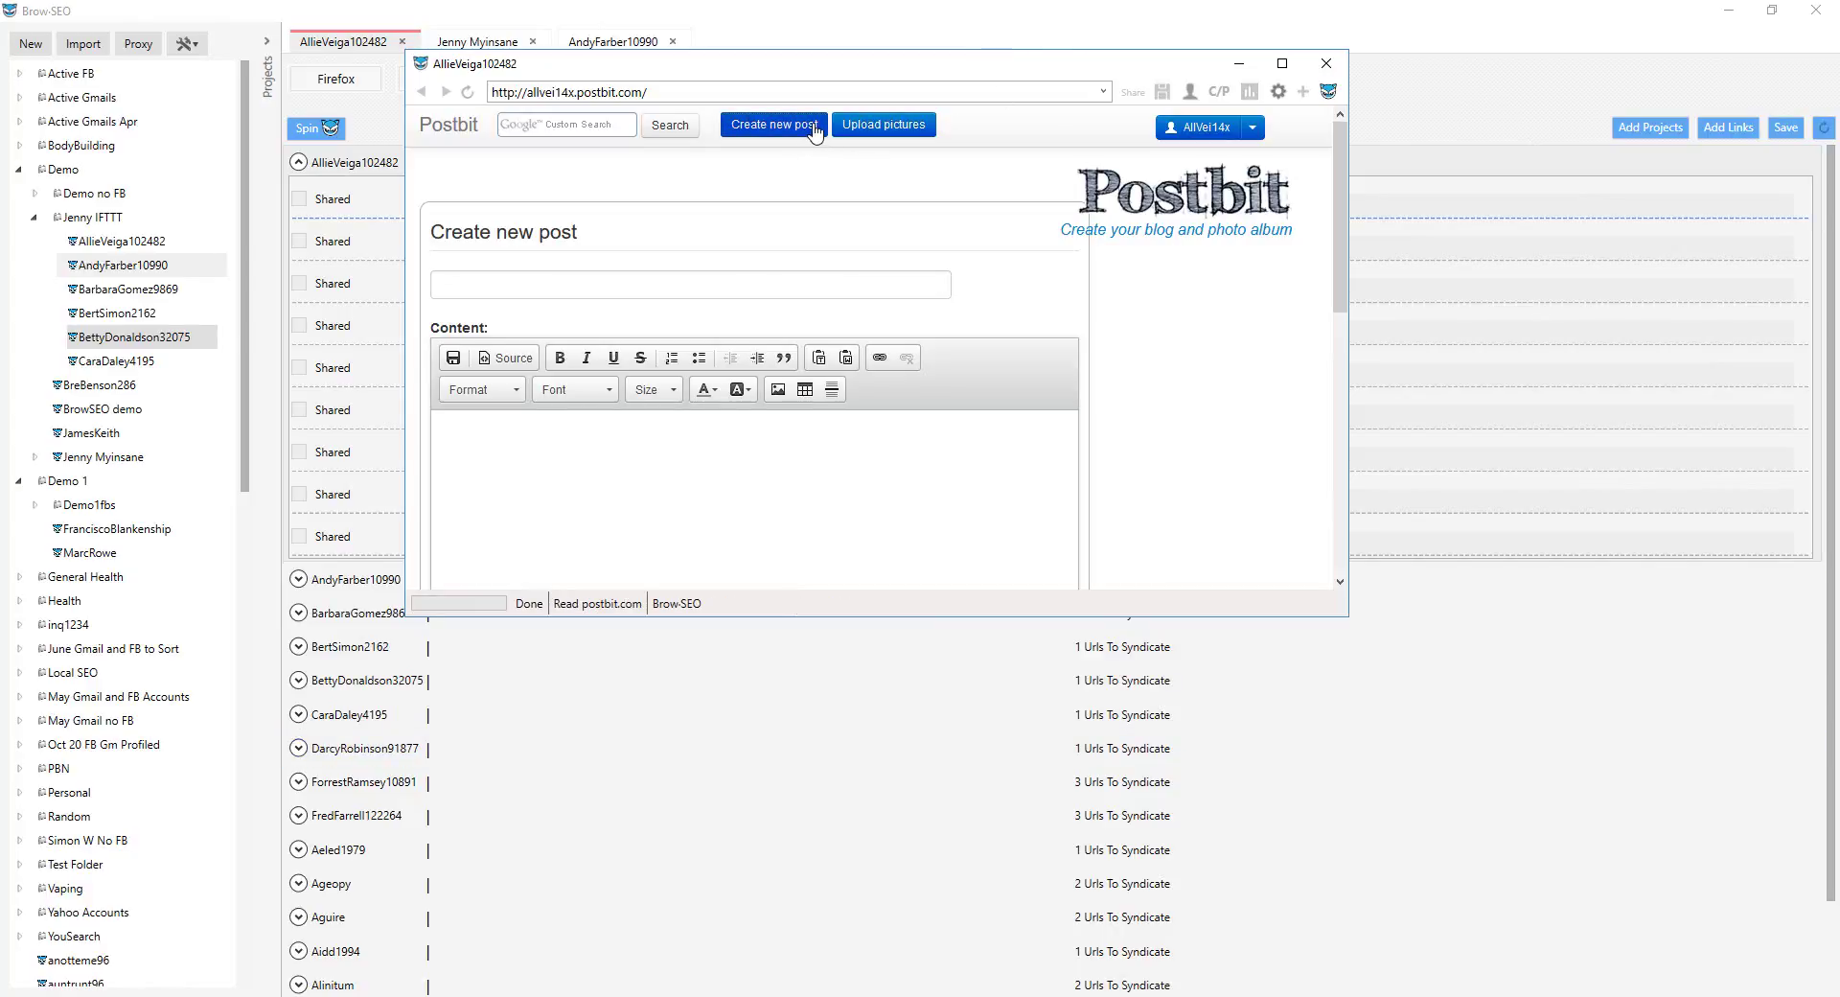
pyautogui.scroll(-6, 821, 231)
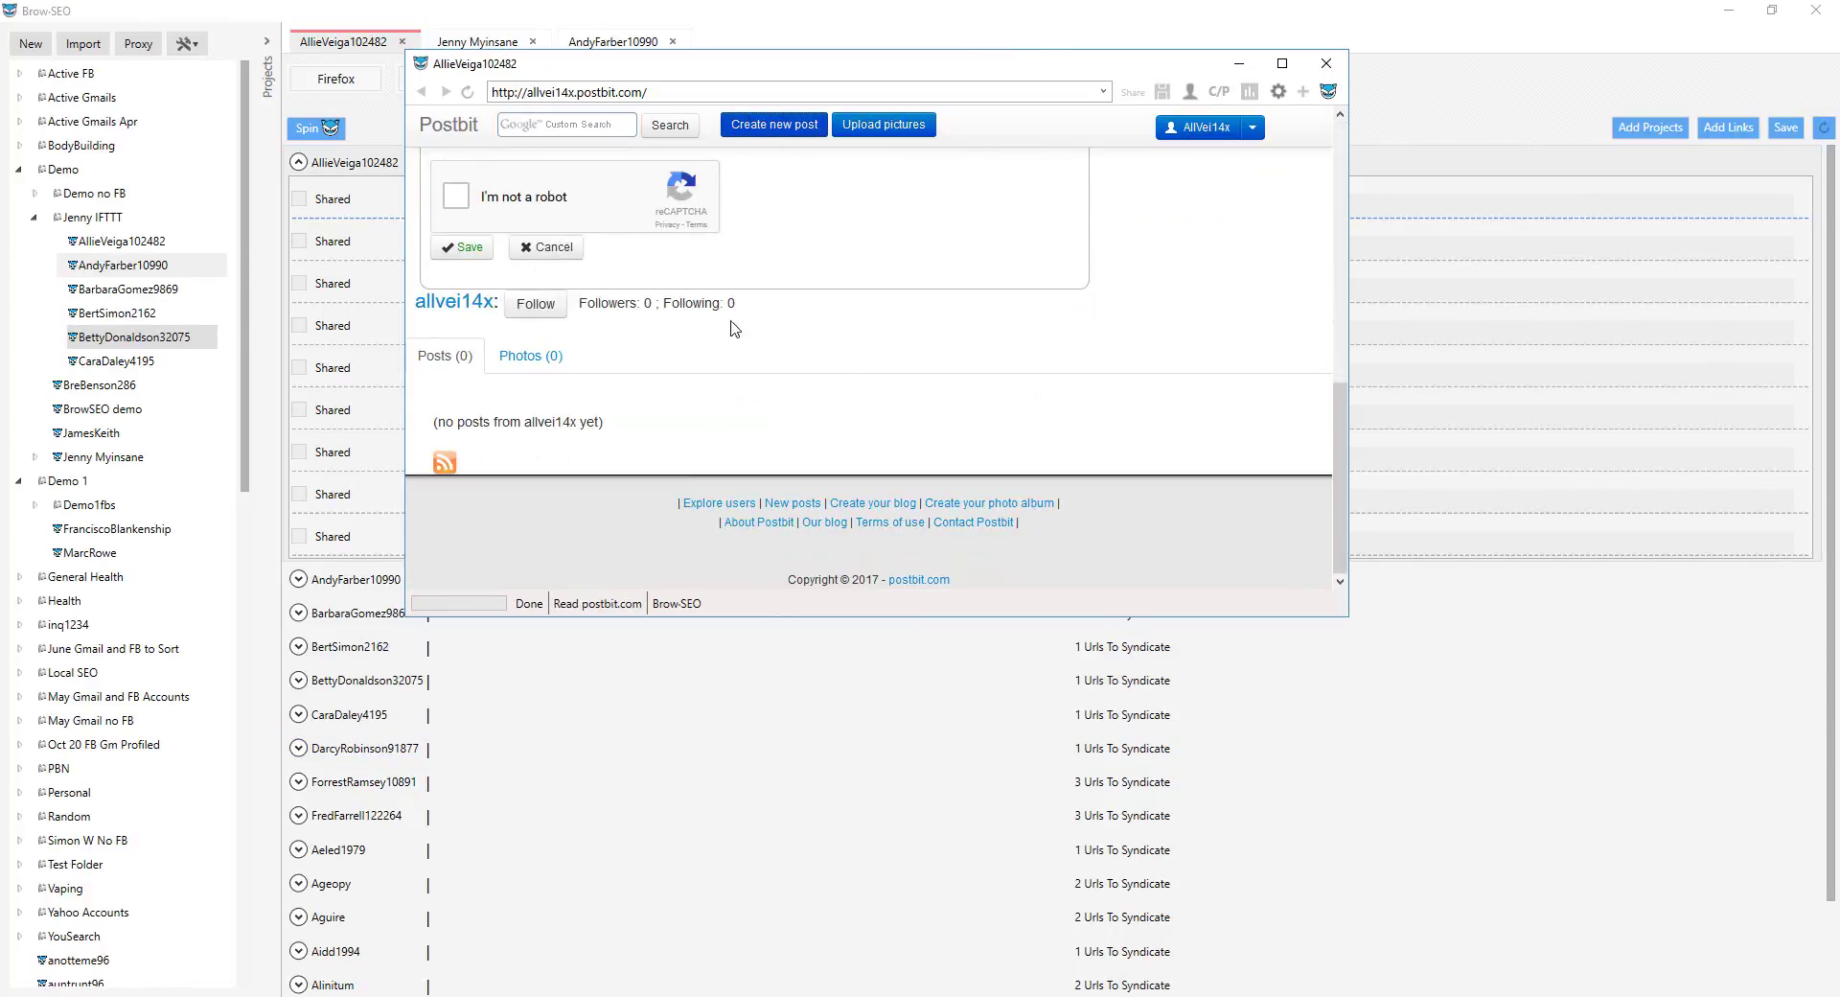
pyautogui.scroll(6, 734, 328)
pyautogui.click(552, 481)
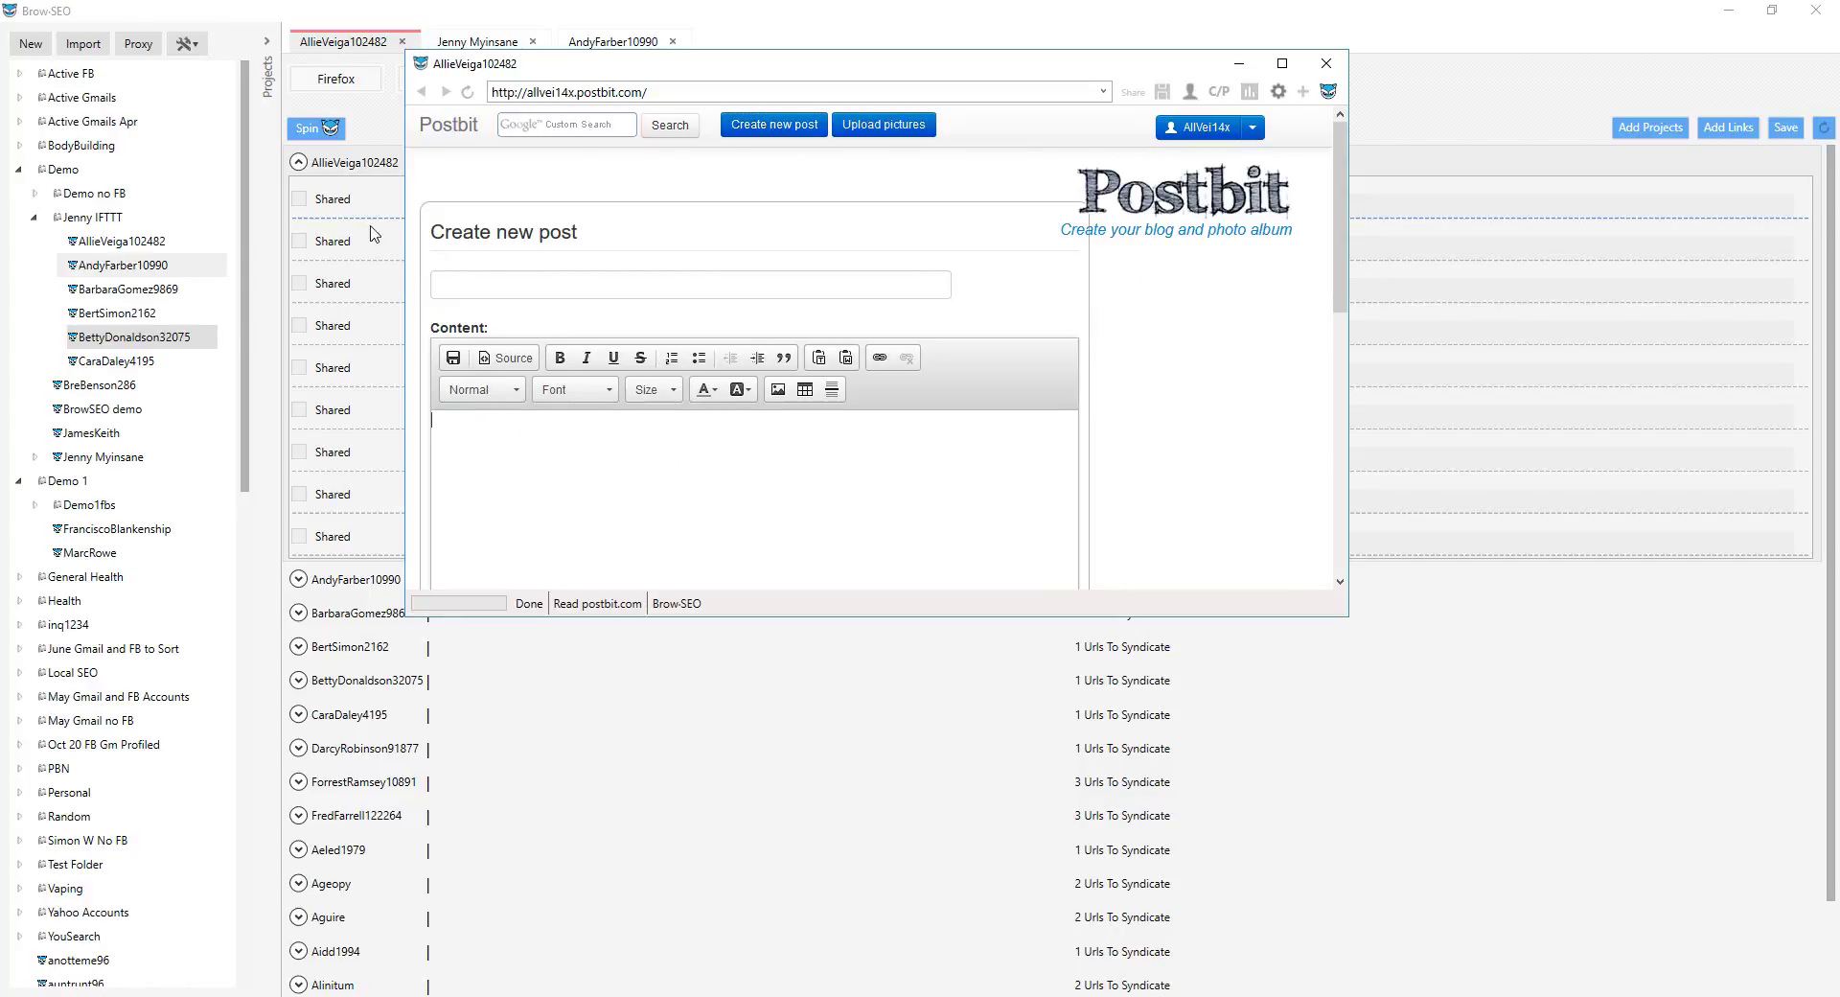
pyautogui.moveTo(374, 234); pyautogui.dragTo(320, 120)
pyautogui.click(304, 134)
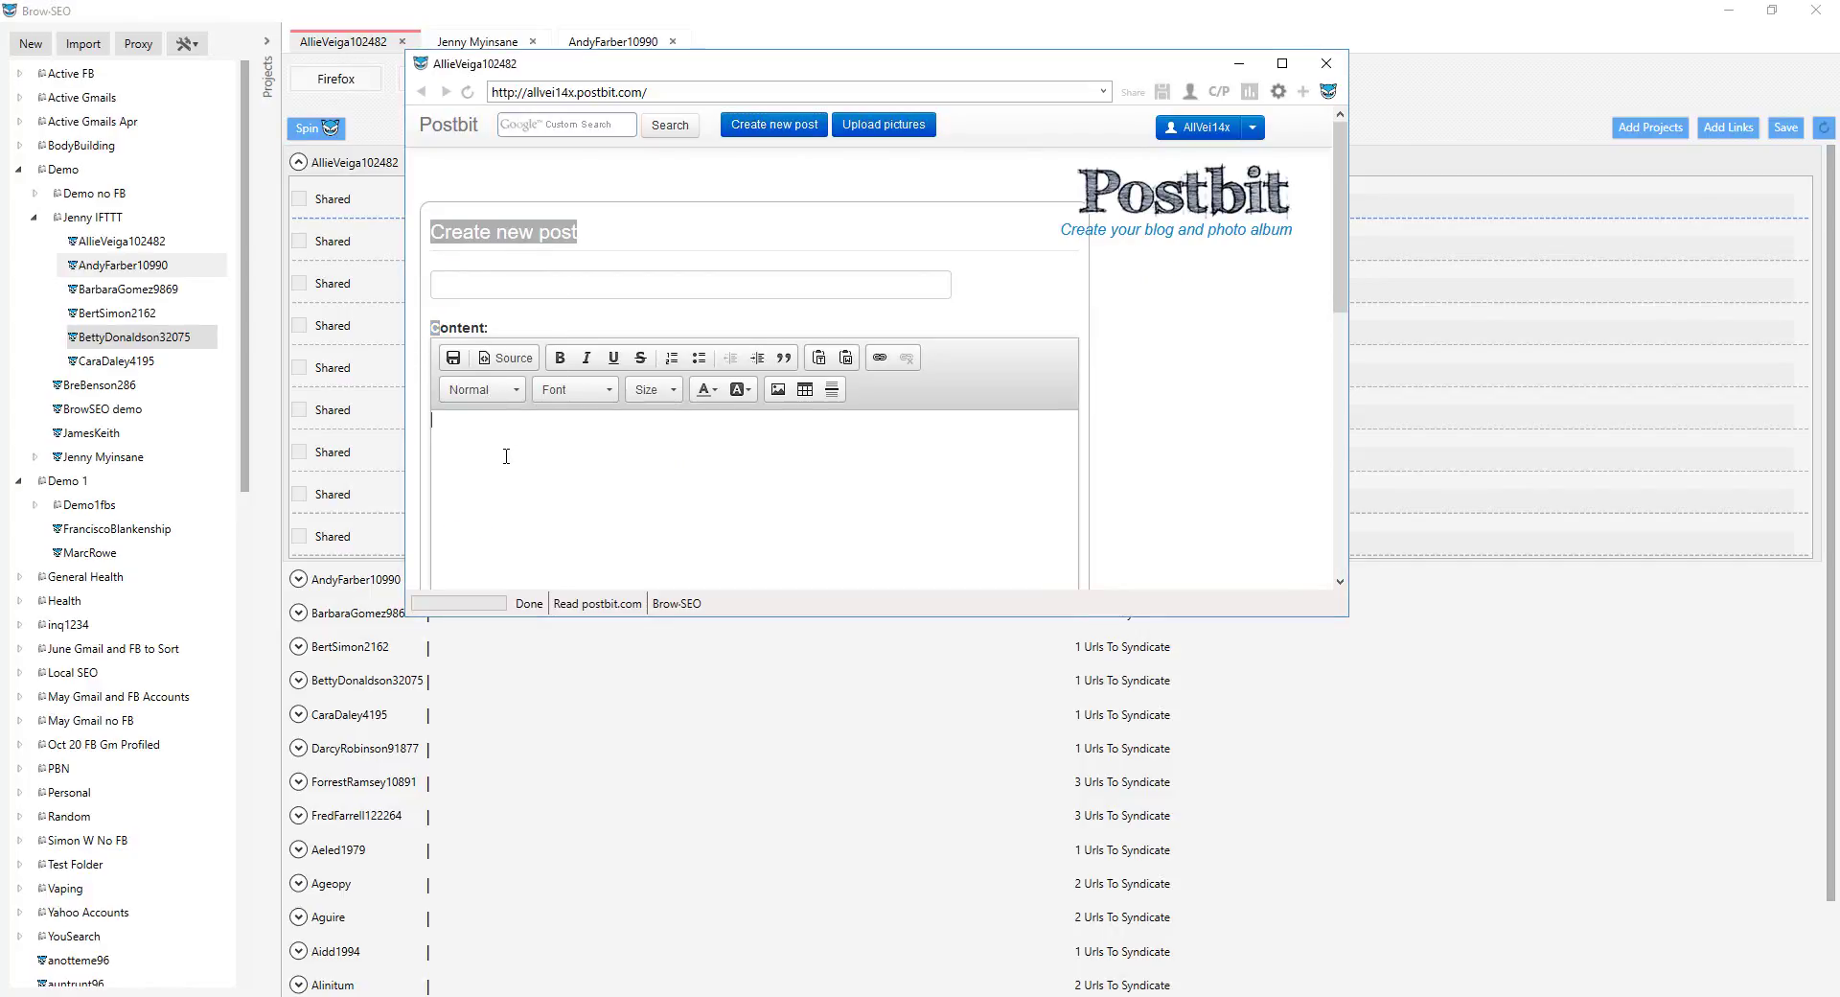
# Step: Move the heading line "A Take a look at Body building As A Sporting activity" from the content into the post's title
pyautogui.tripleClick(726, 419)
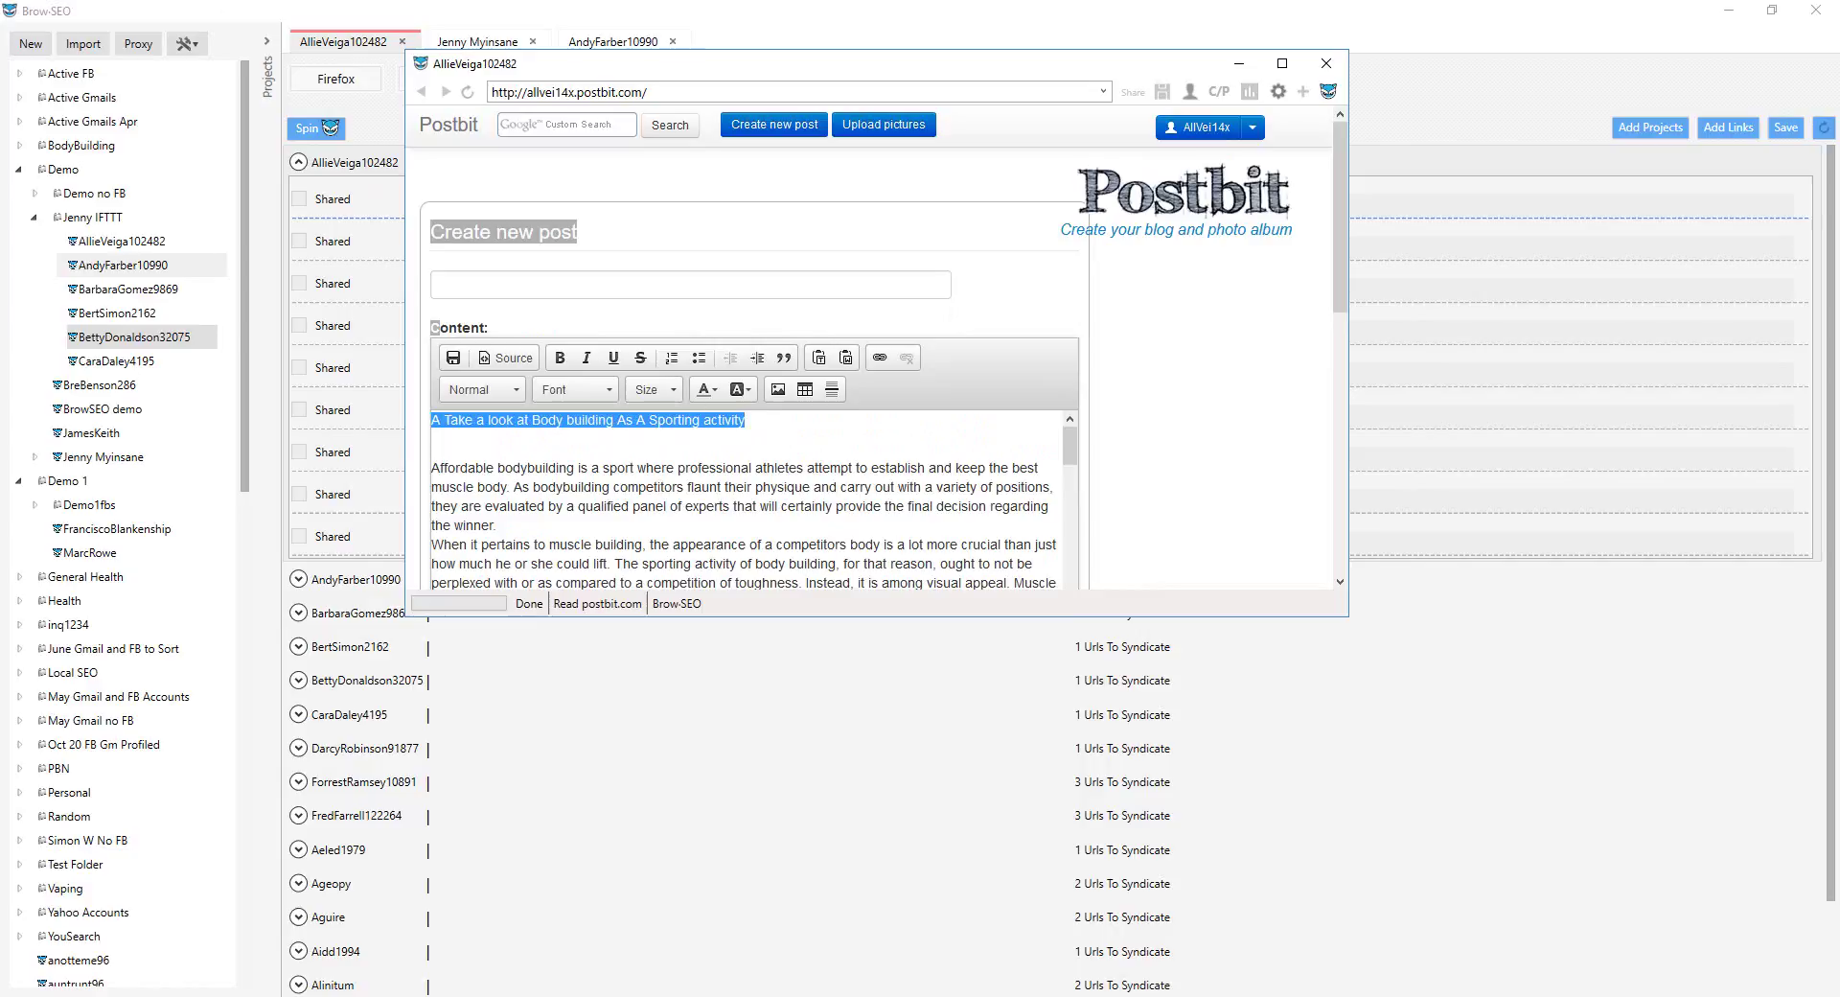
pyautogui.hotkey('ctrl', 'x')
pyautogui.click(596, 288)
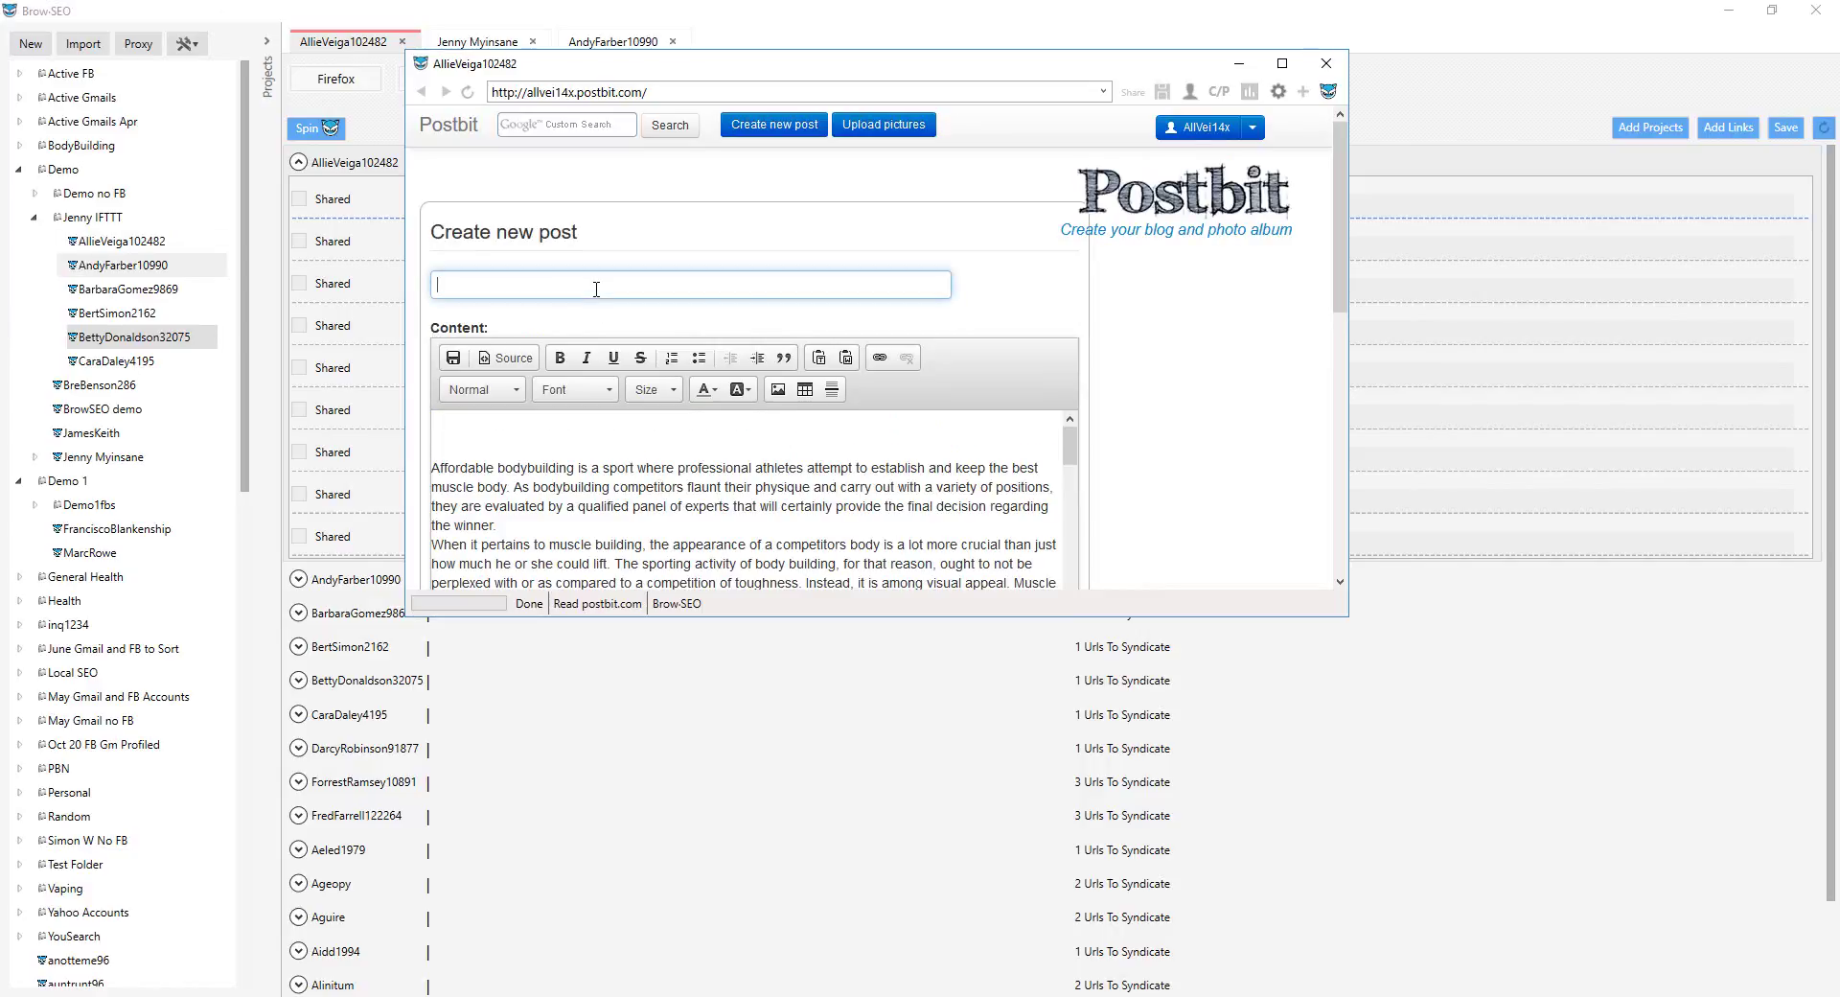
# Step: Complete the reCAPTCHA check, enter tags beginning with "body", and try to save the Postbit post
pyautogui.scroll(-5, 644, 384)
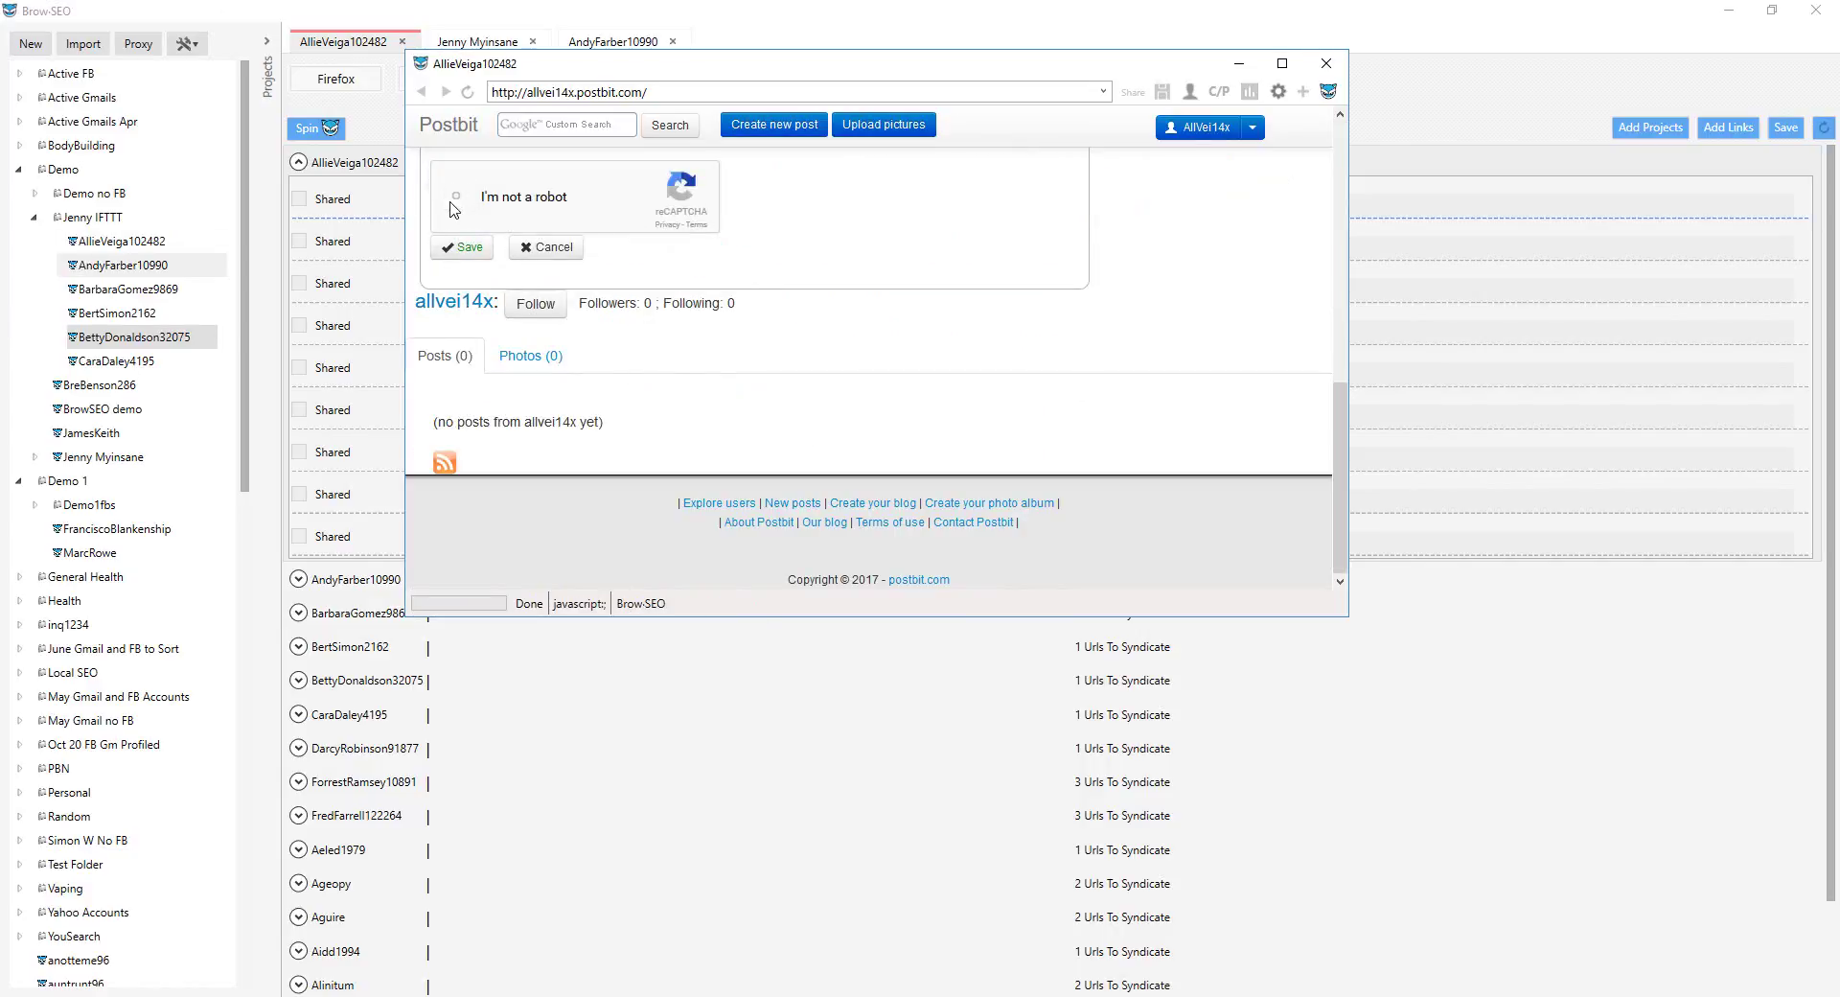
pyautogui.scroll(2, 656, 395)
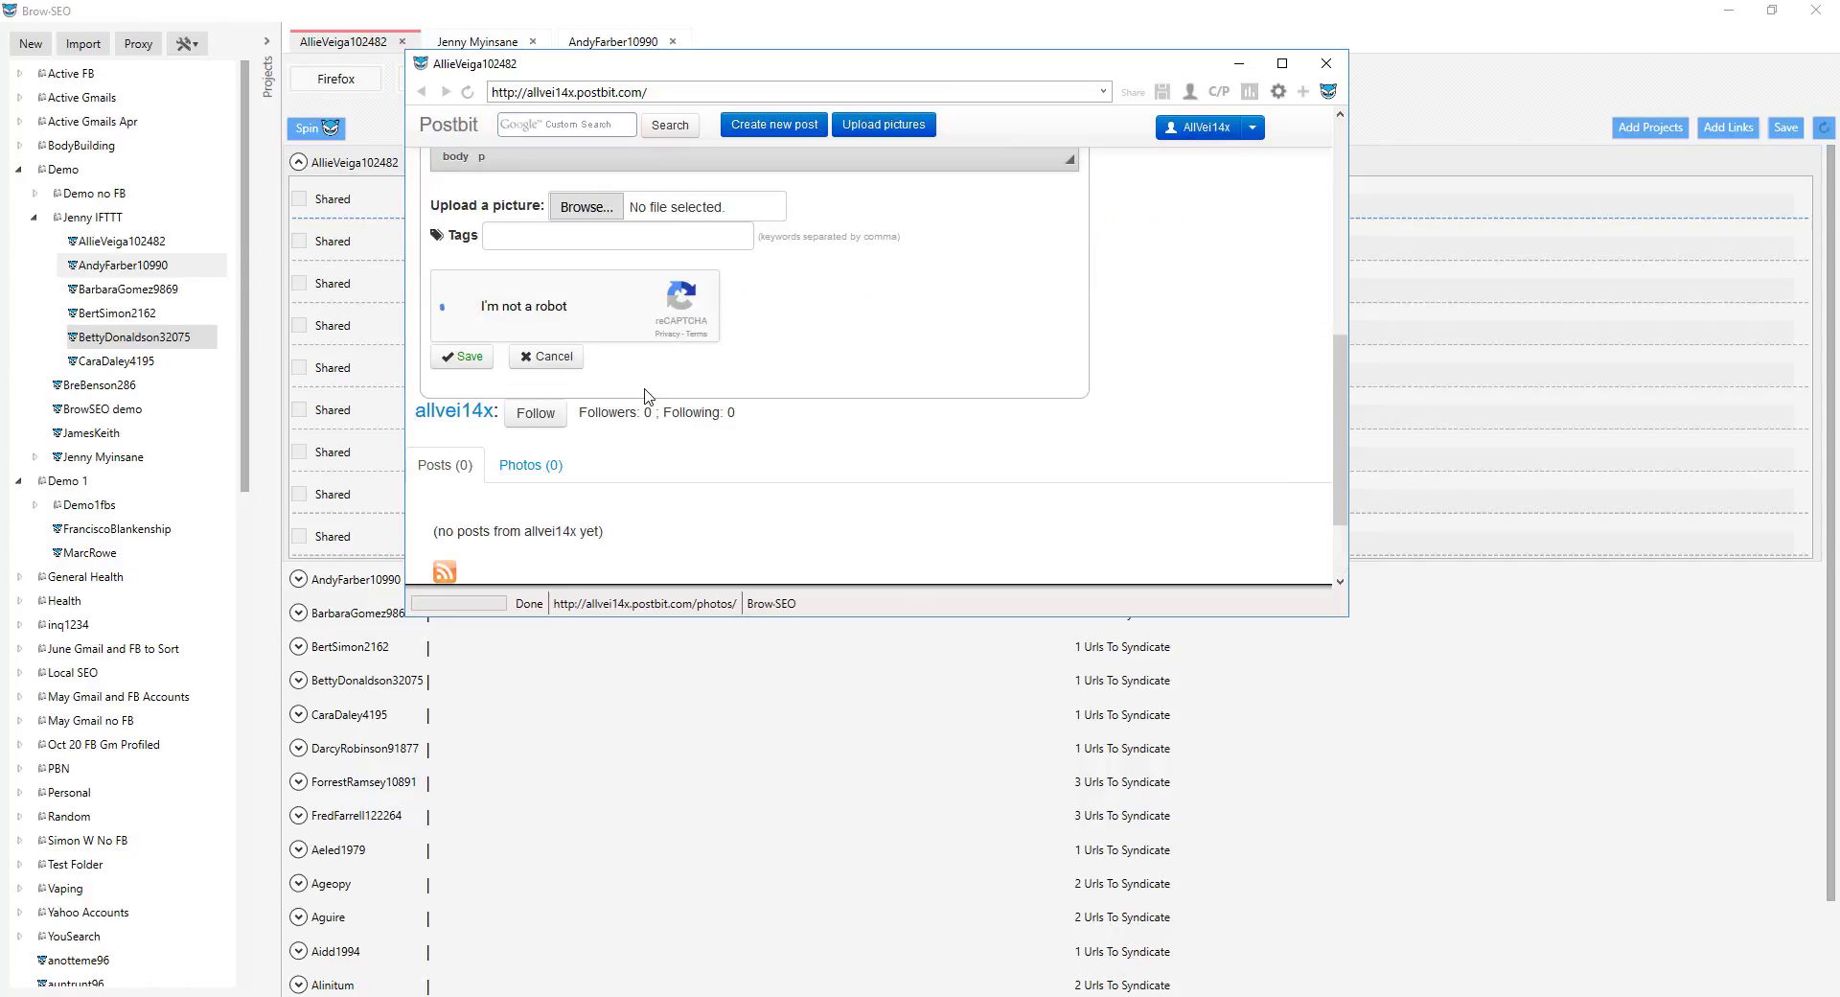
pyautogui.scroll(2, 640, 395)
pyautogui.click(572, 354)
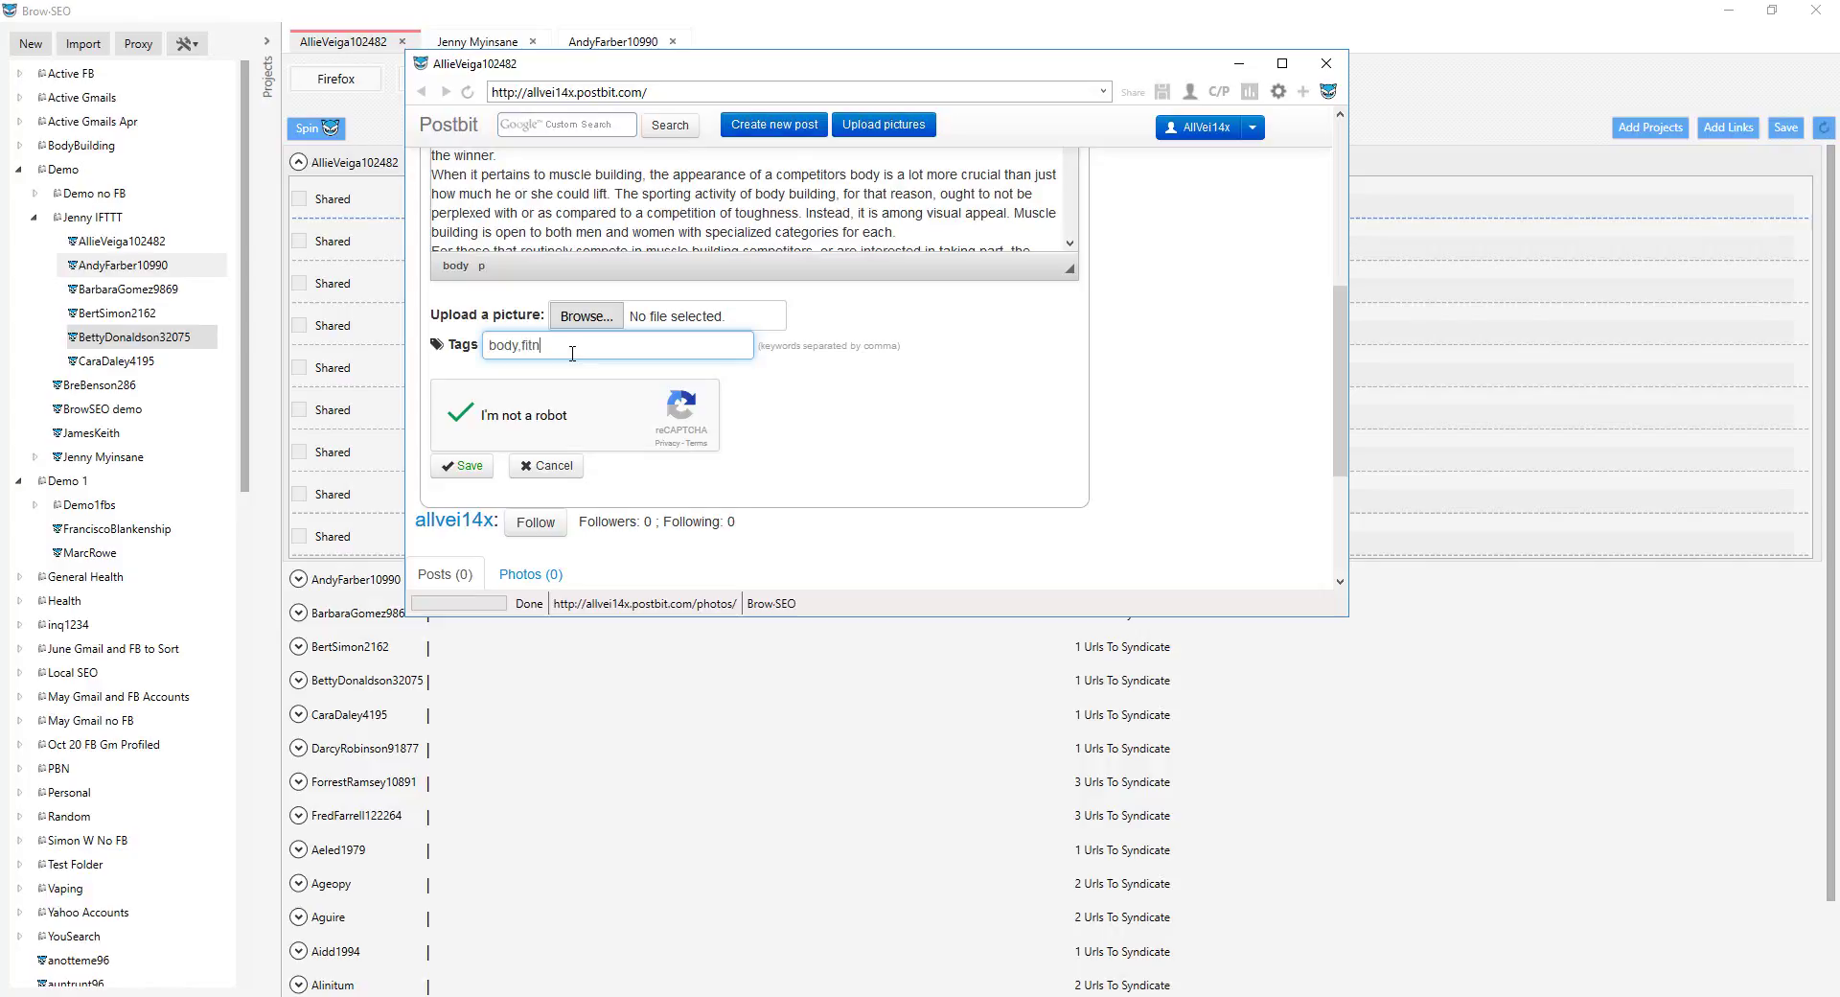
pyautogui.click(472, 467)
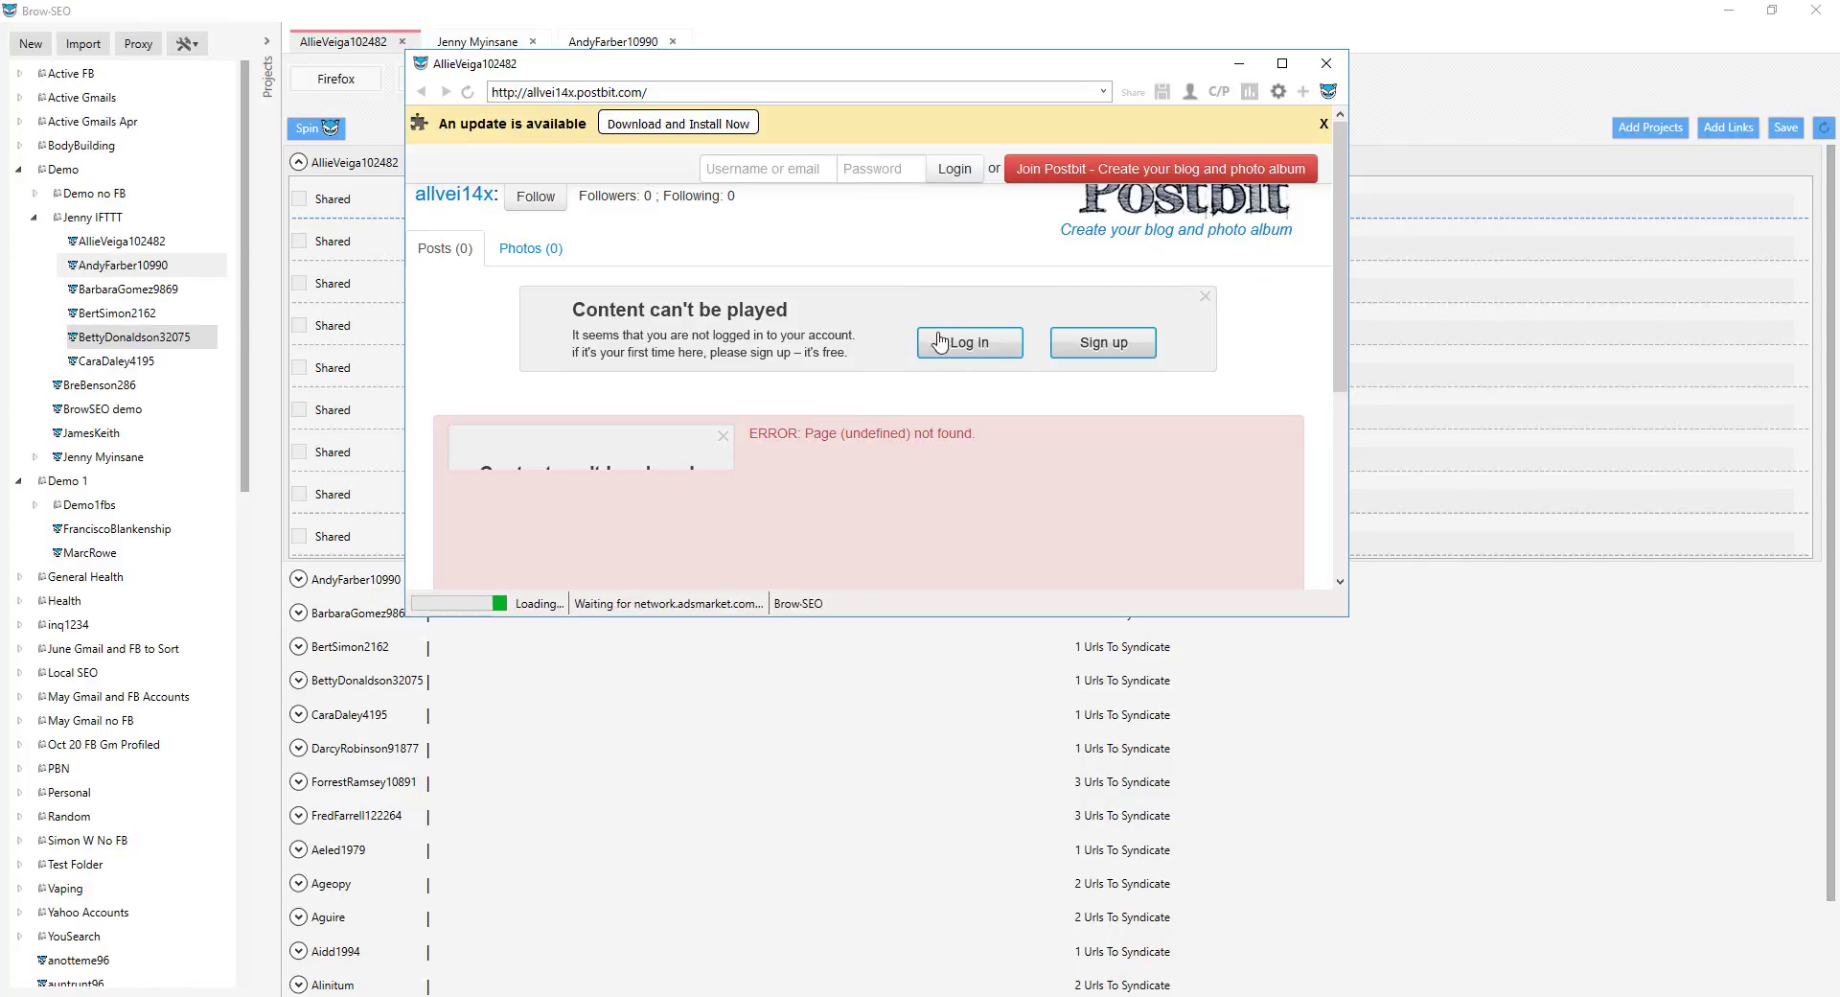
pyautogui.click(988, 345)
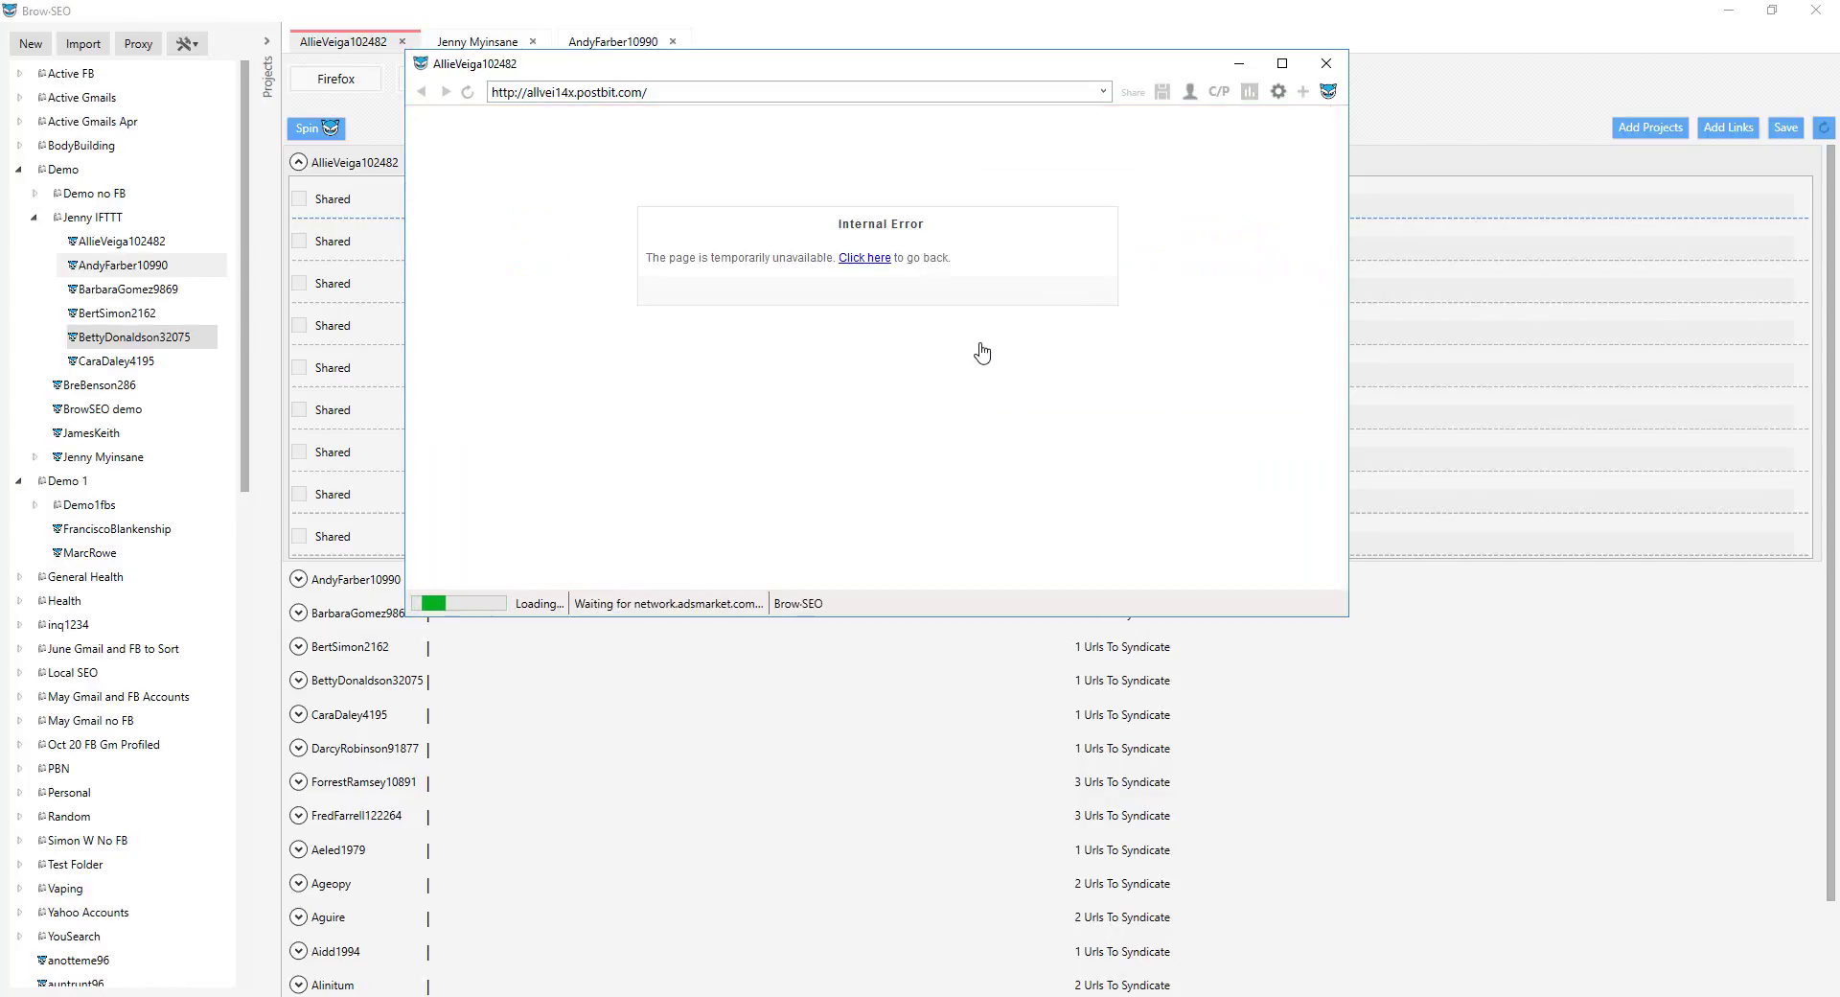
pyautogui.click(870, 258)
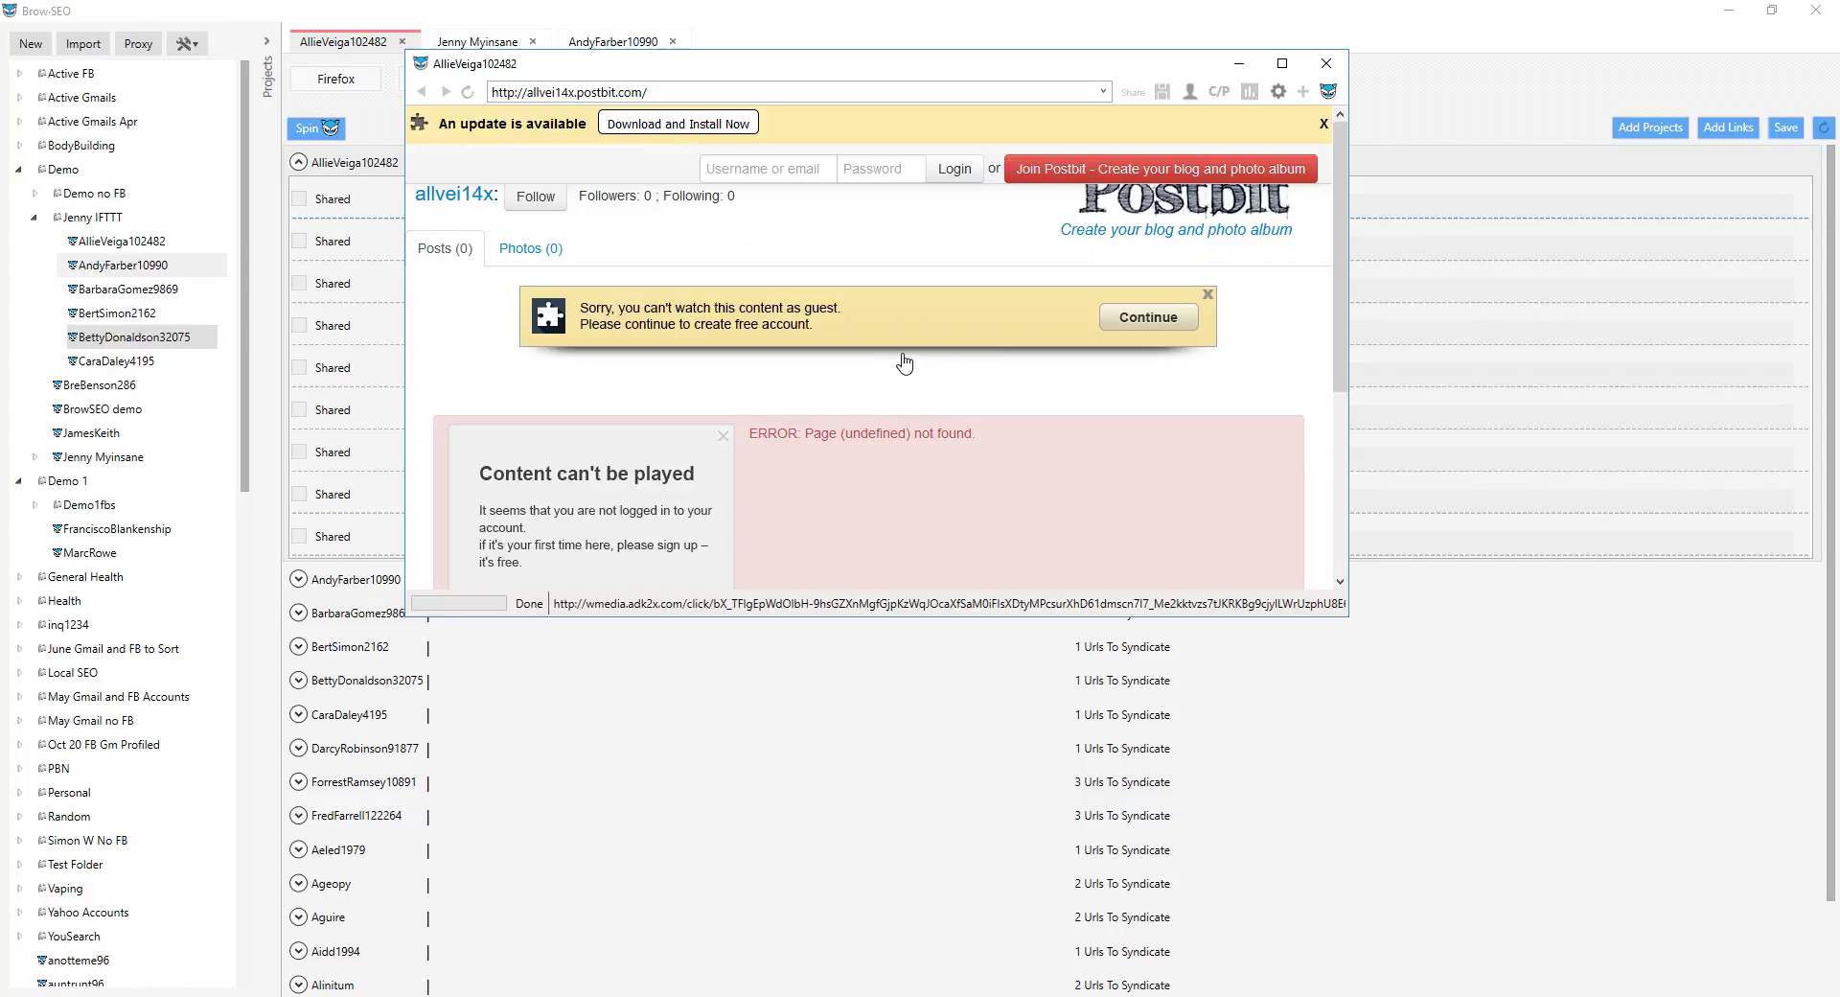
pyautogui.click(1159, 169)
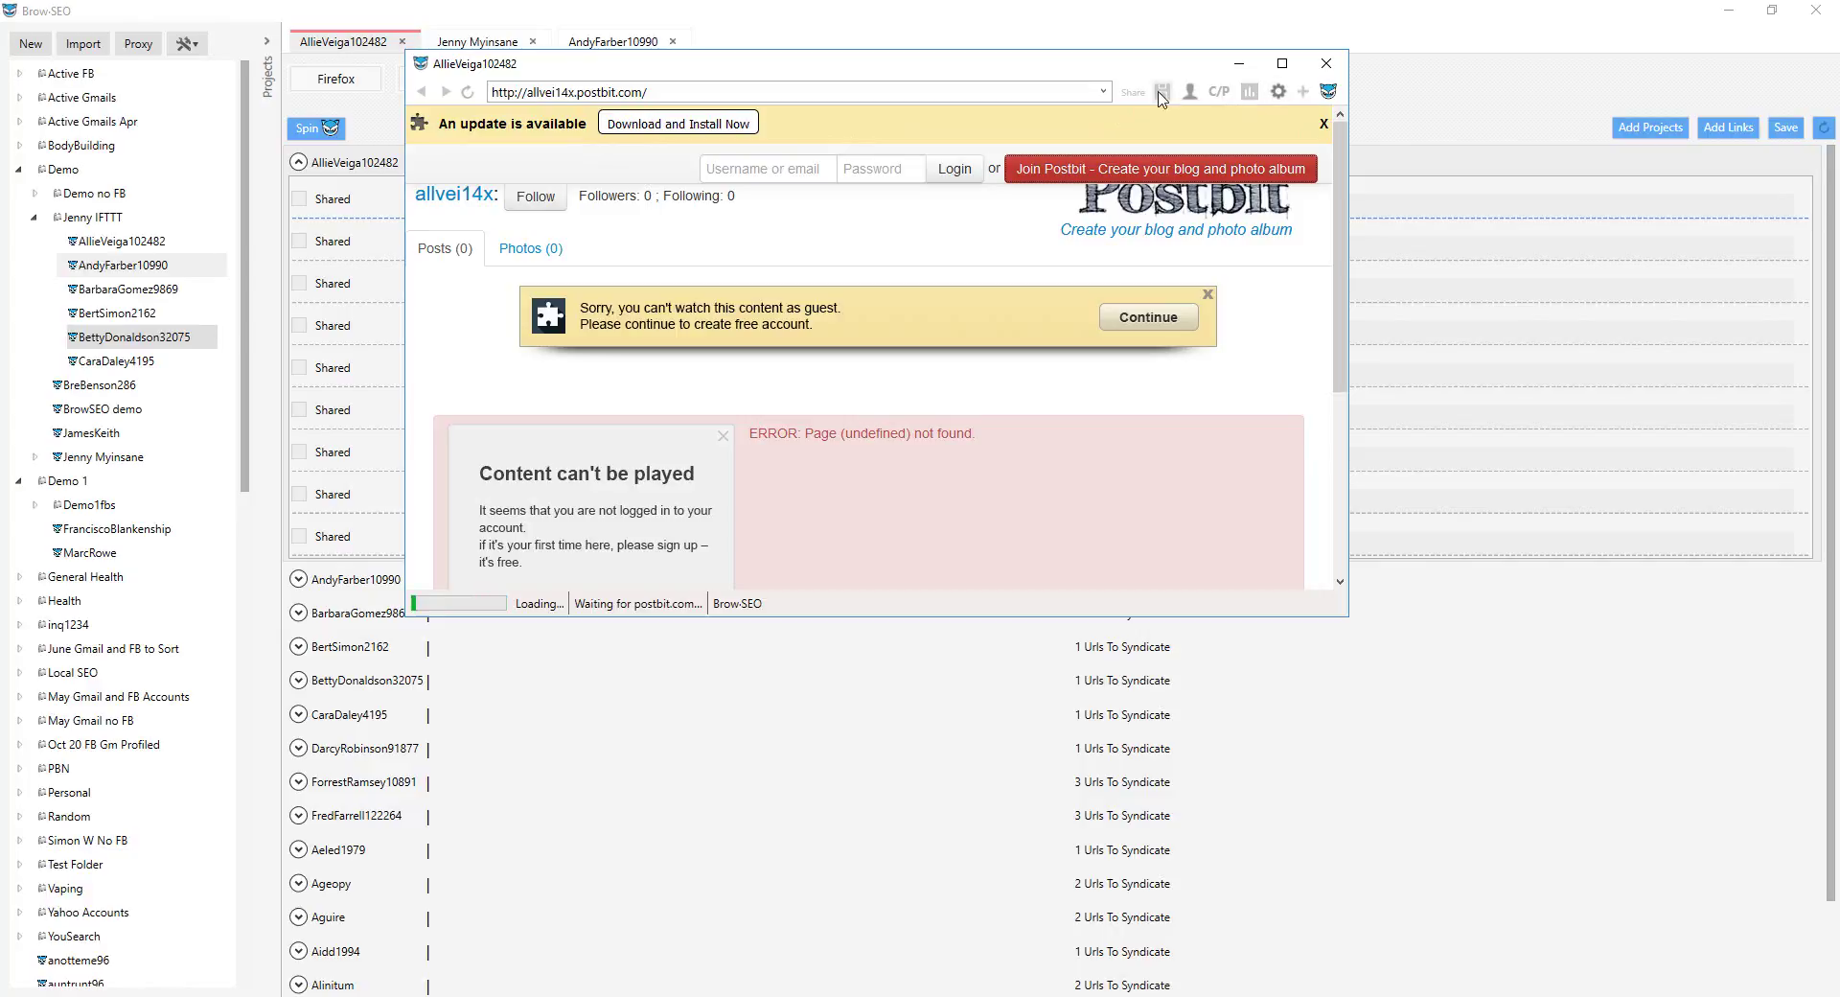
pyautogui.click(454, 92)
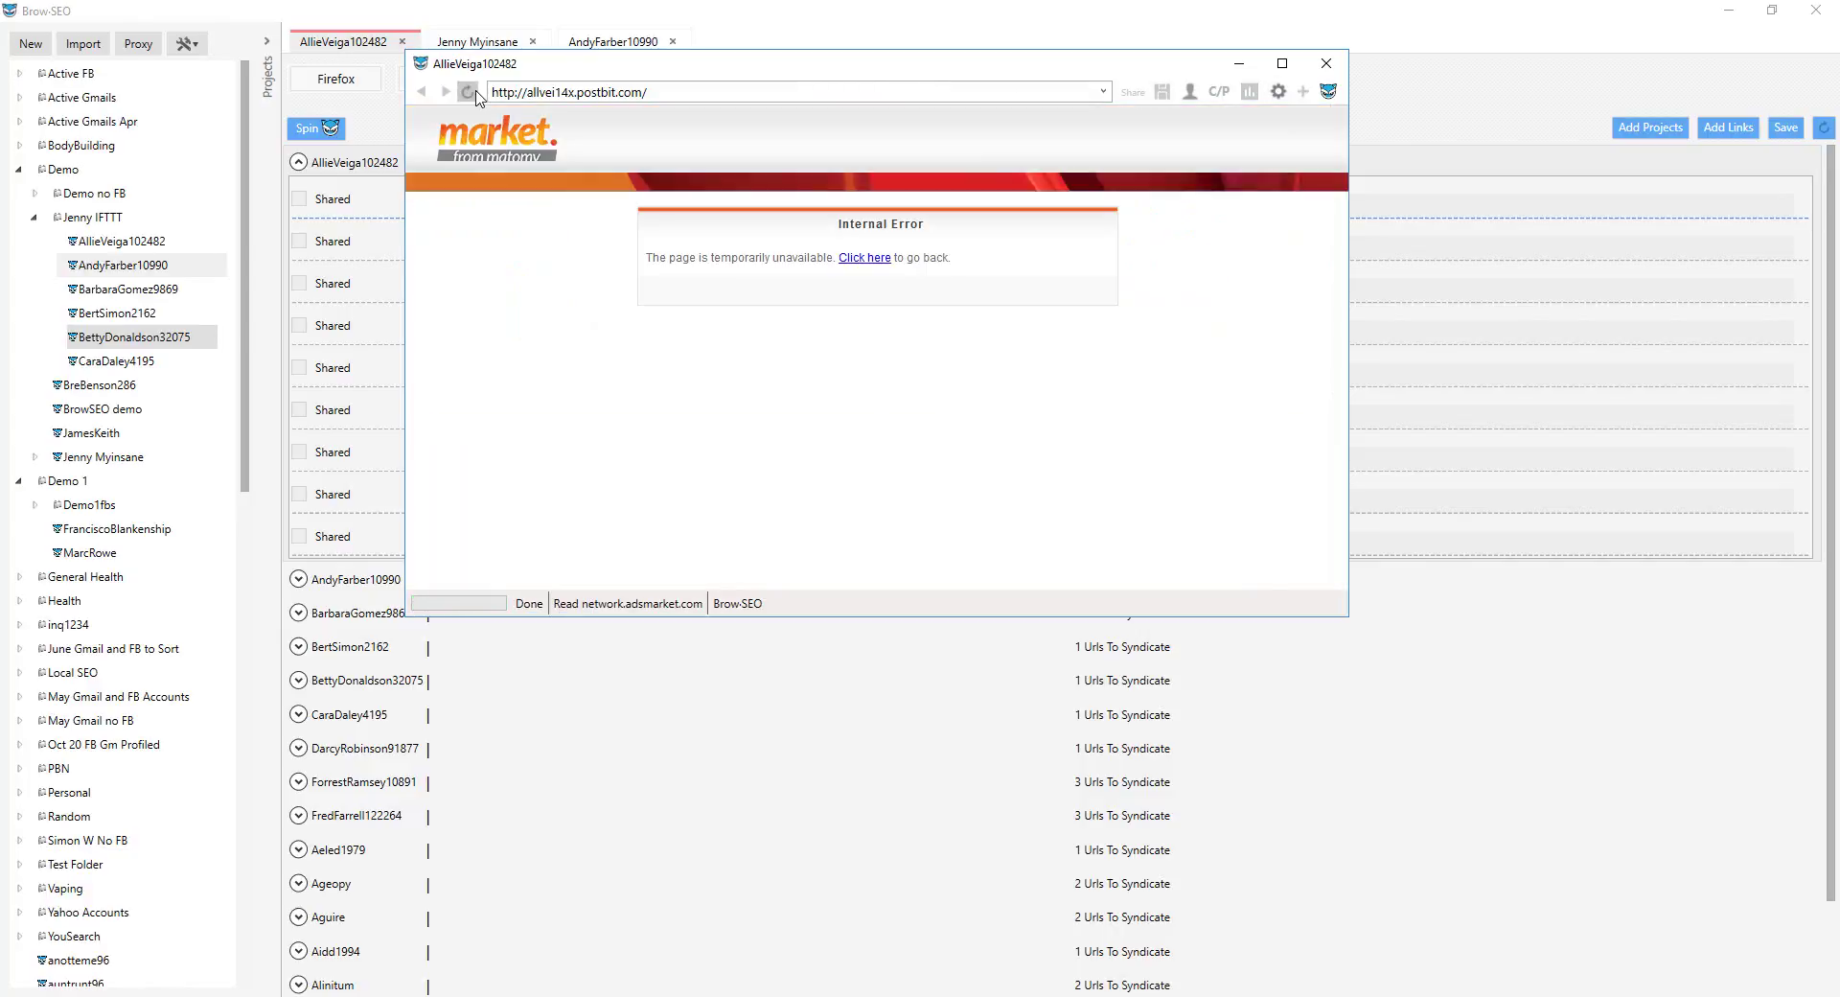
pyautogui.click(424, 91)
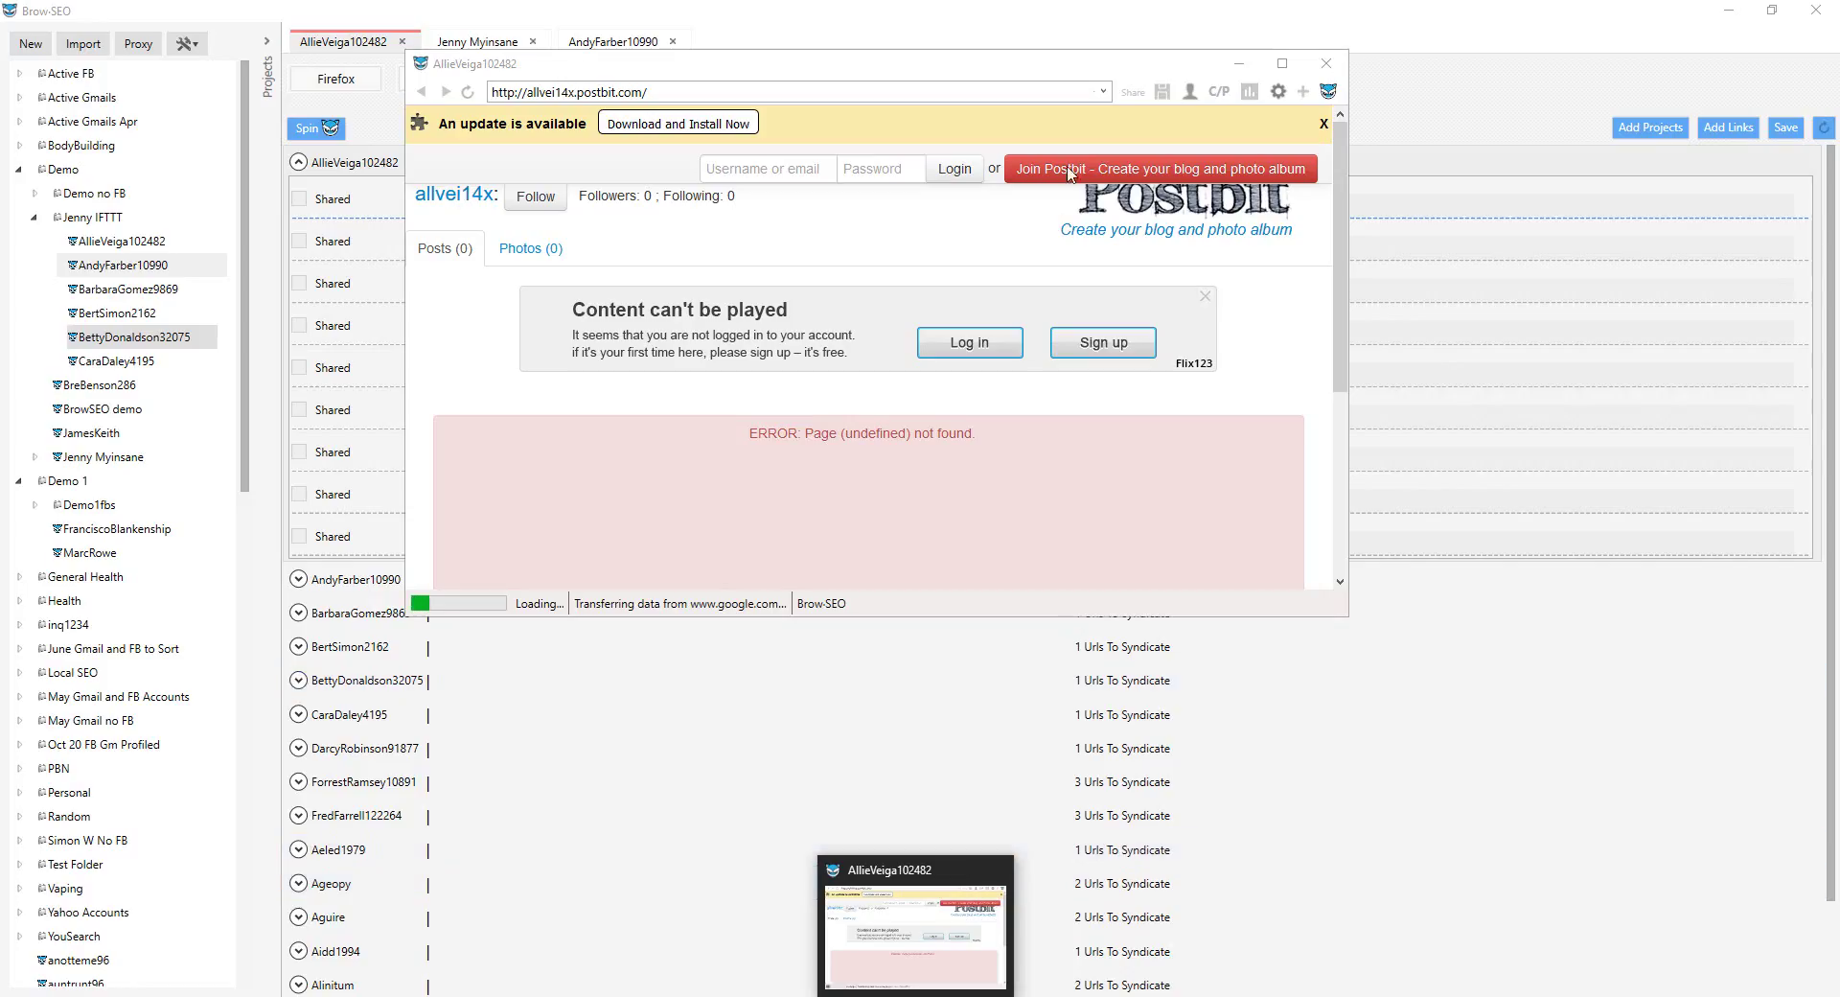
# Step: Move the Postbit window aside and open the details of the project's social profile beside it
pyautogui.moveTo(1100, 69); pyautogui.dragTo(1117, 482)
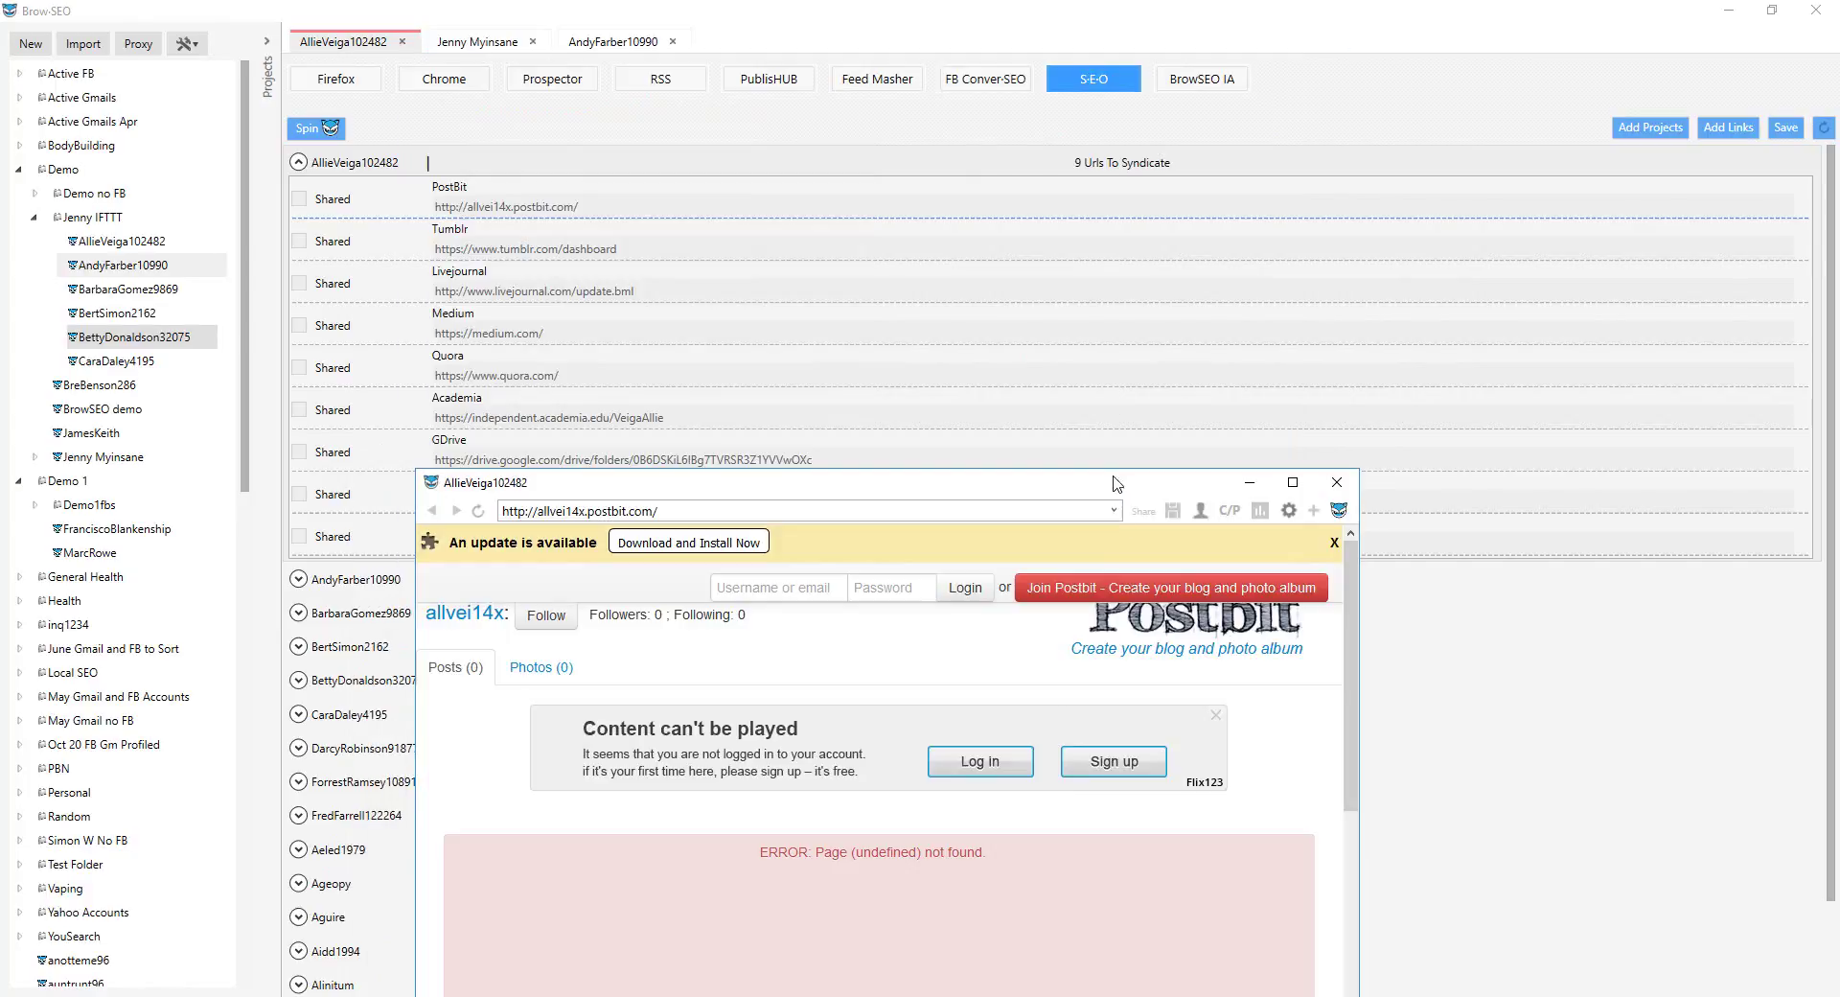
pyautogui.click(1229, 513)
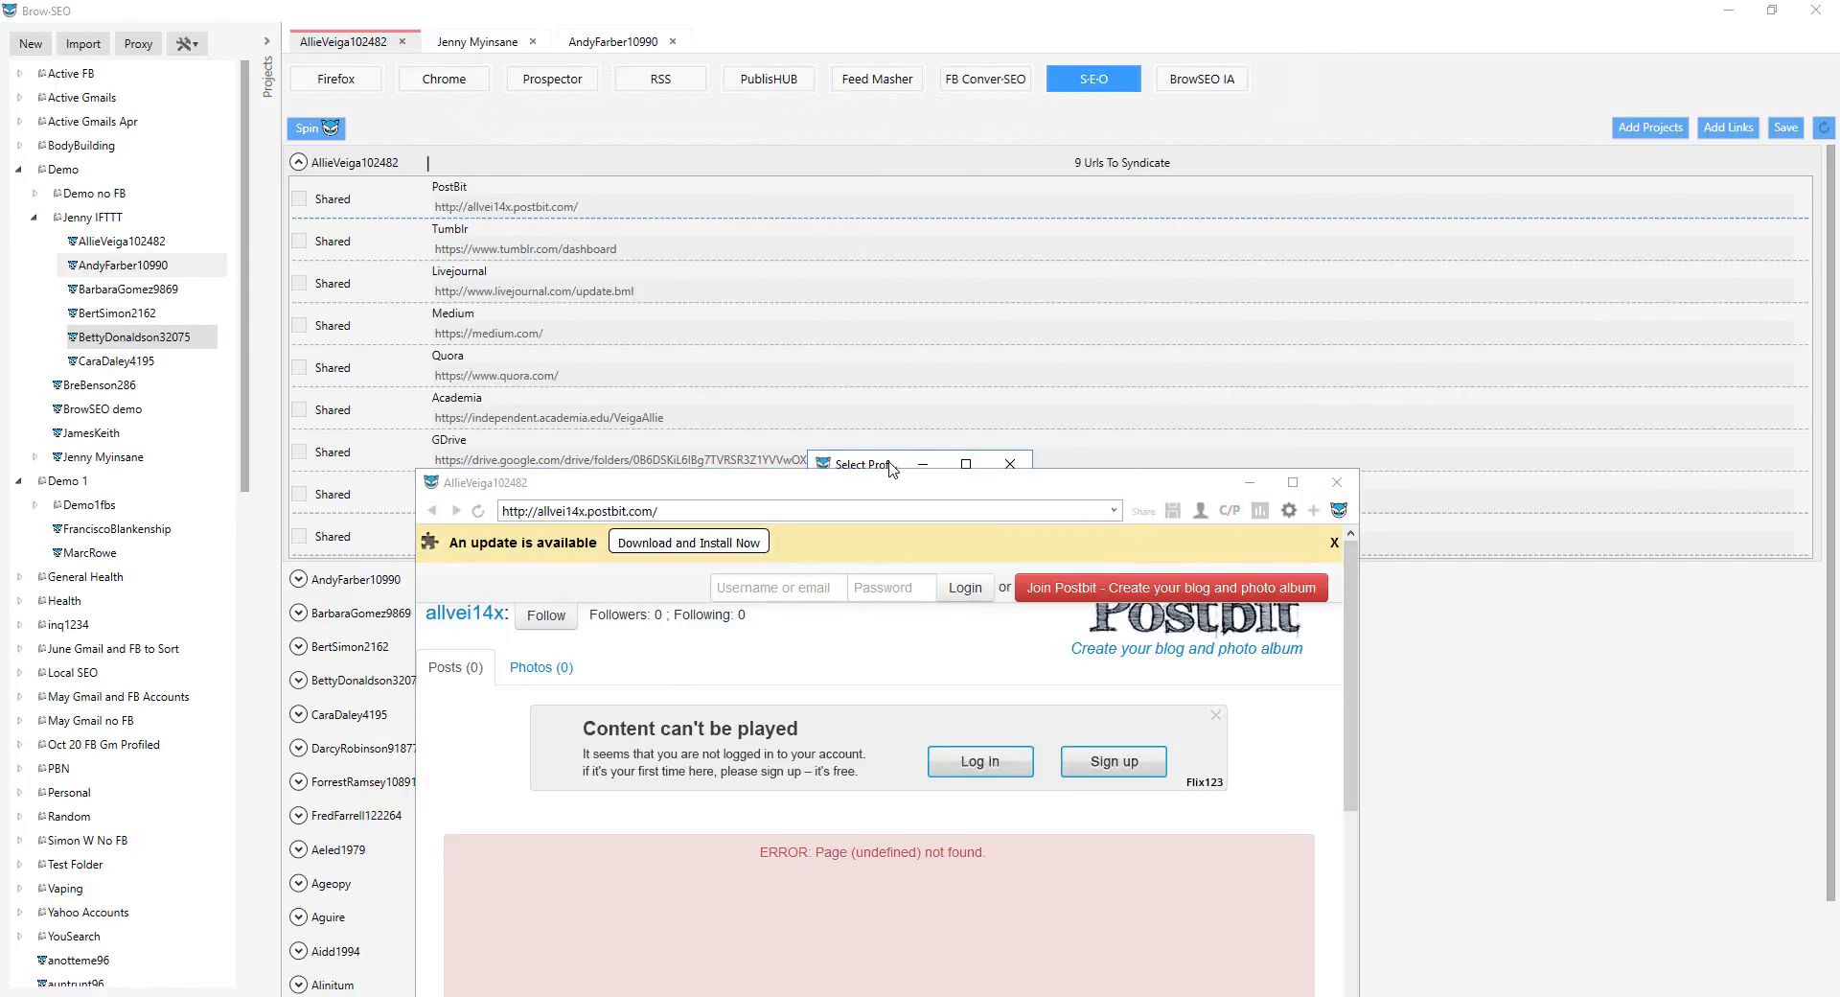
pyautogui.click(987, 420)
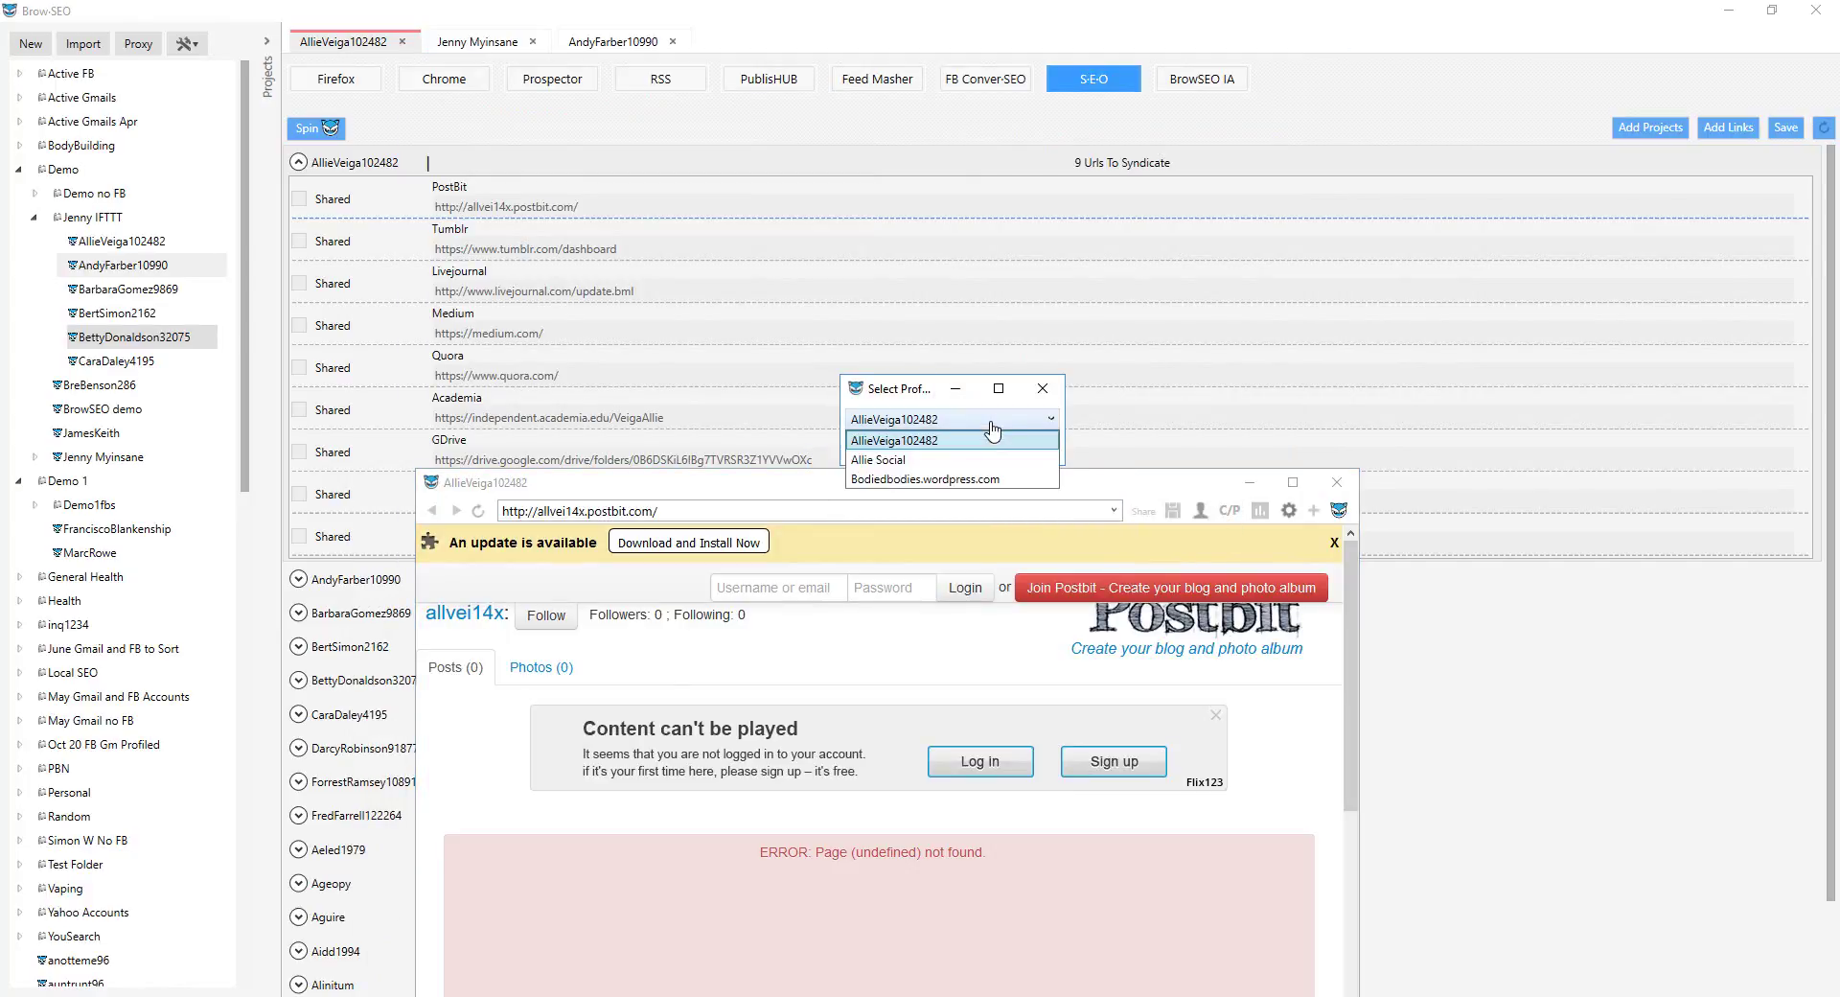
pyautogui.click(970, 460)
pyautogui.click(969, 455)
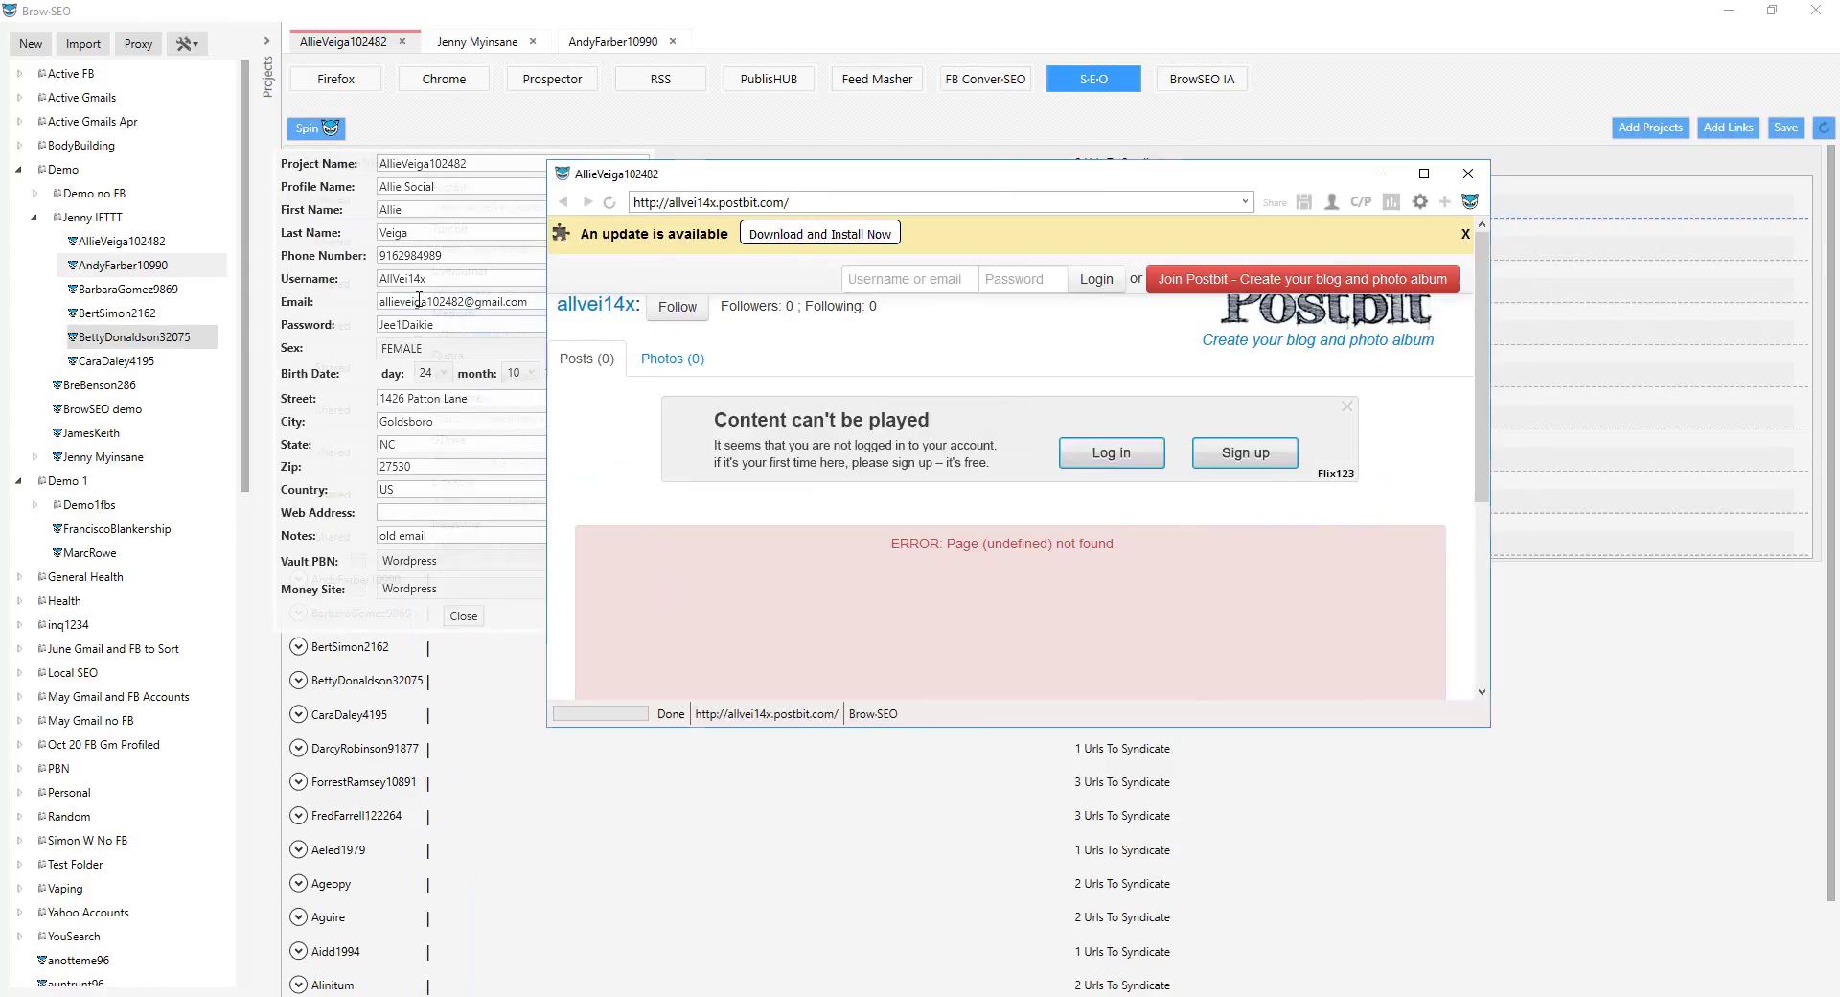
# Step: Log in to Postbit with the e-mail address and password copied from the profile details
pyautogui.click(419, 301)
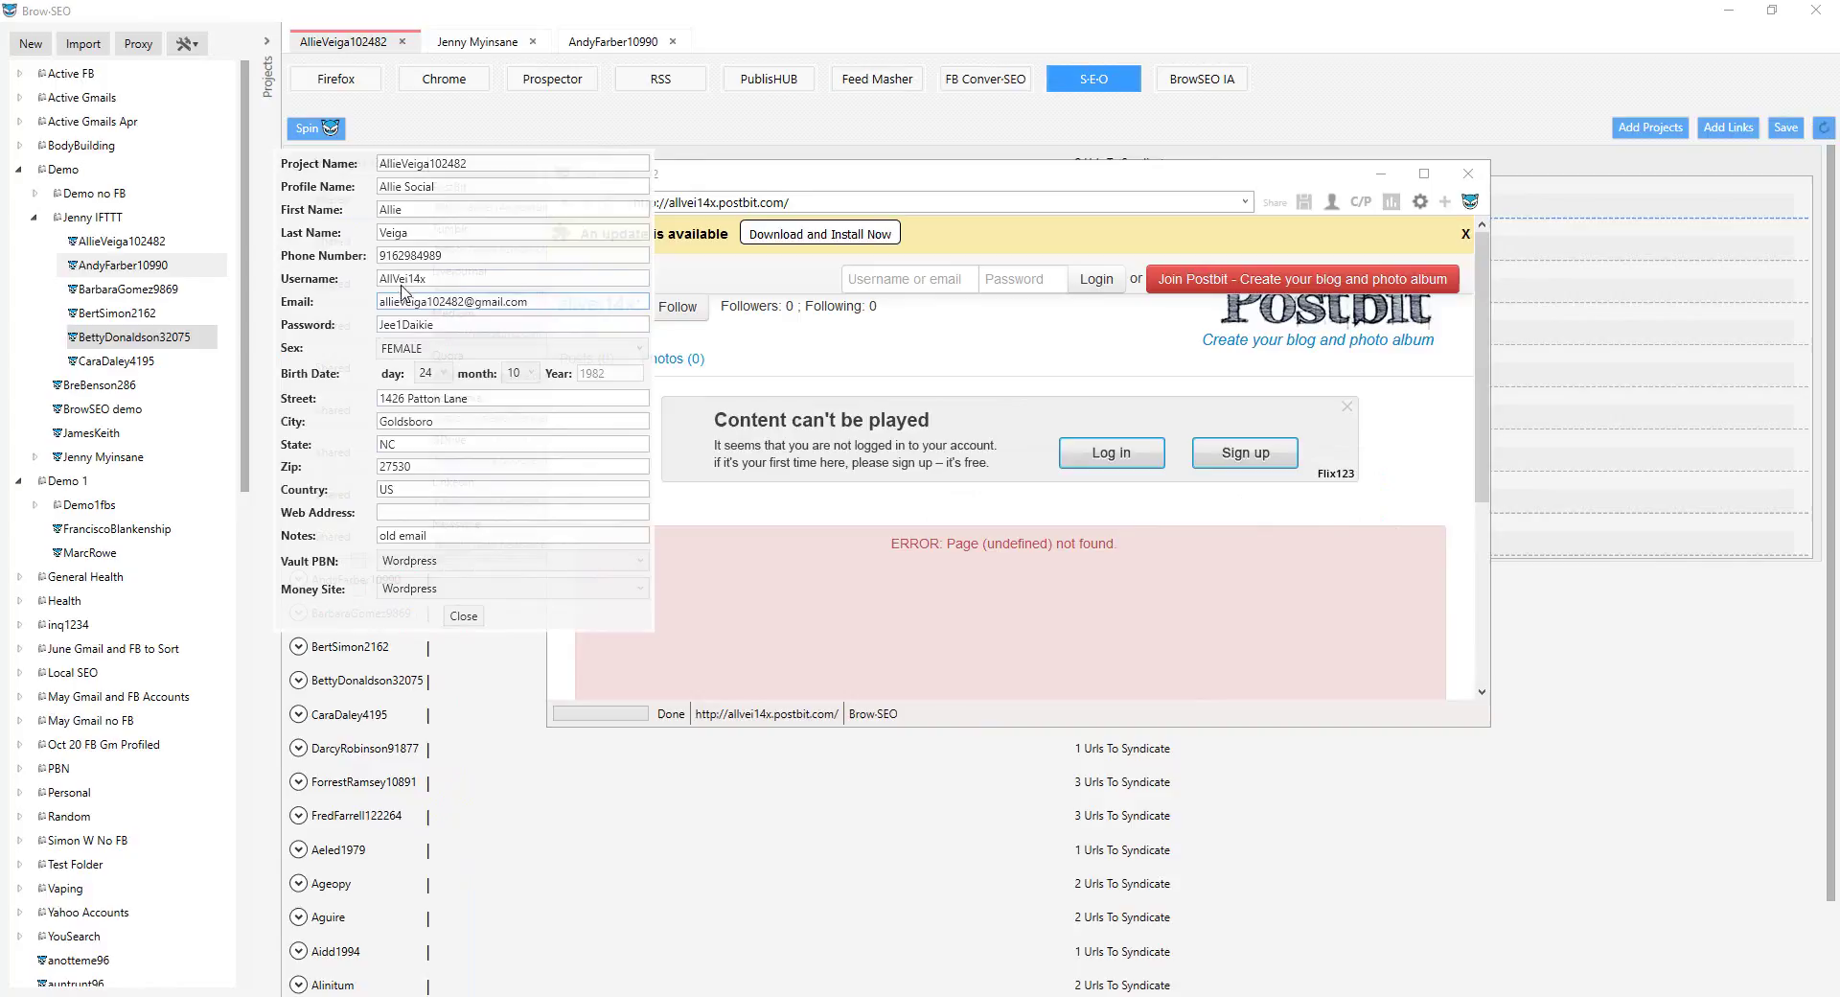
pyautogui.click(843, 279)
pyautogui.hotkey('ctrl', 'v')
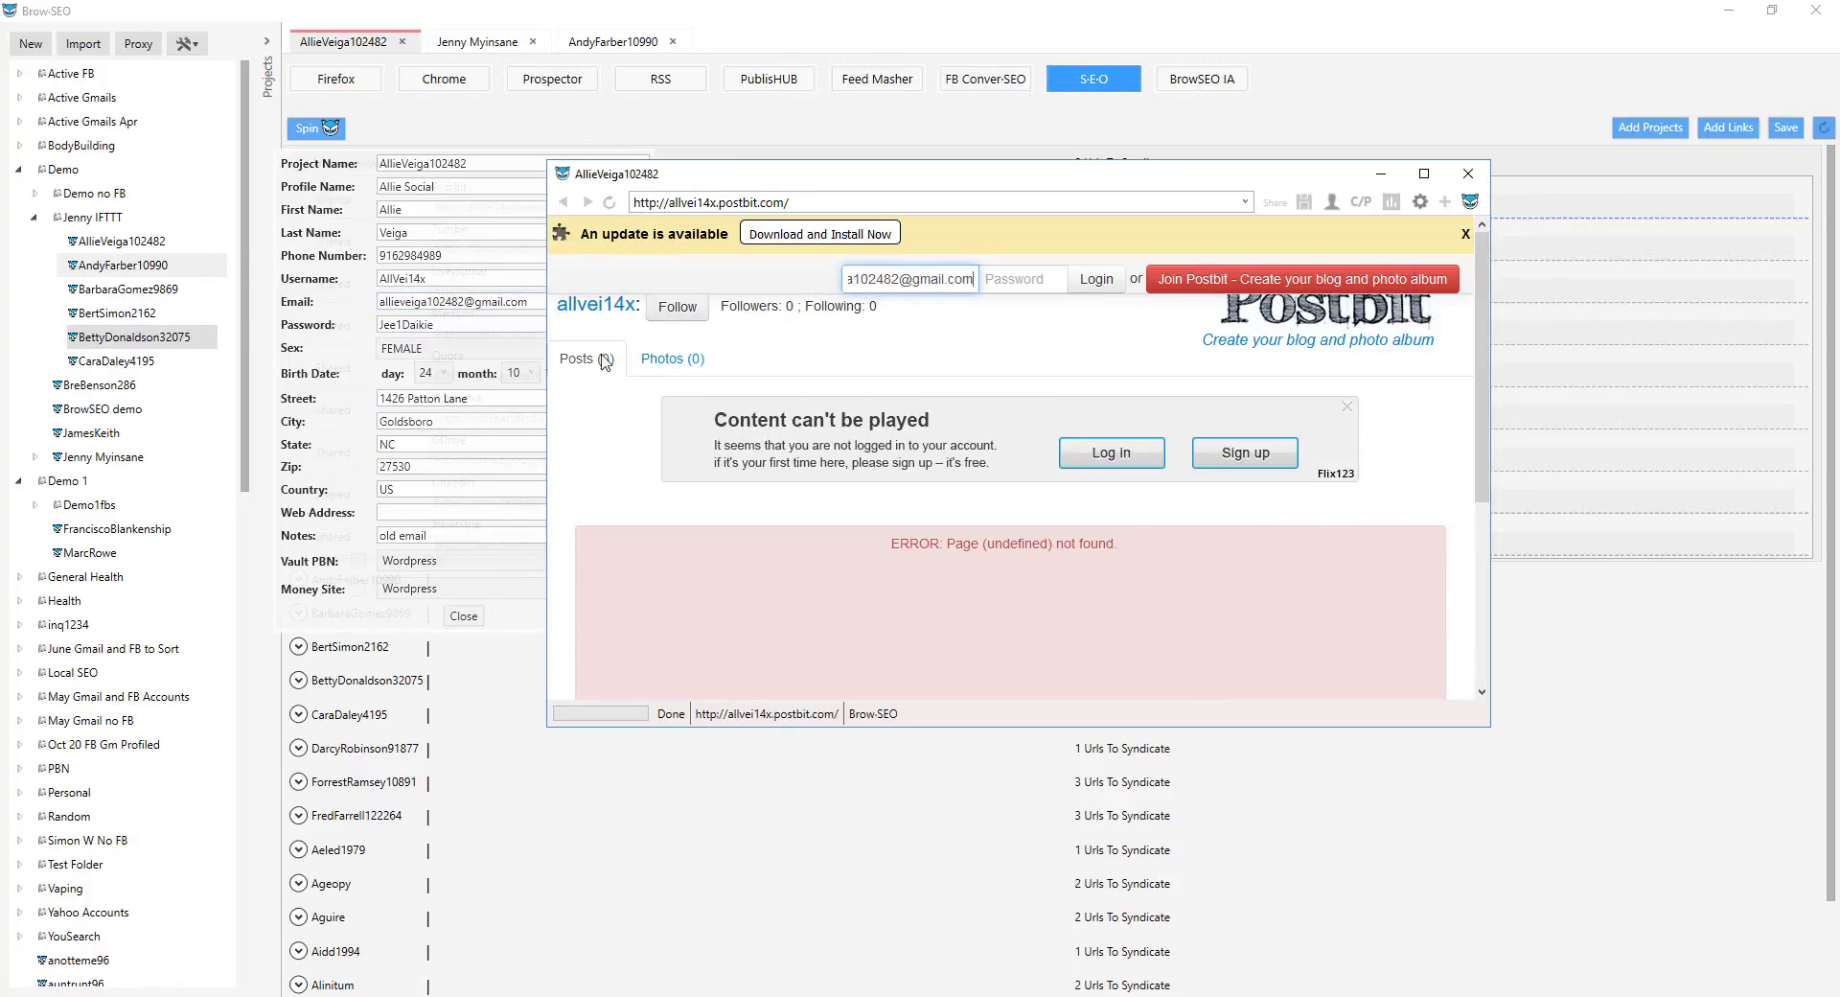
pyautogui.click(404, 326)
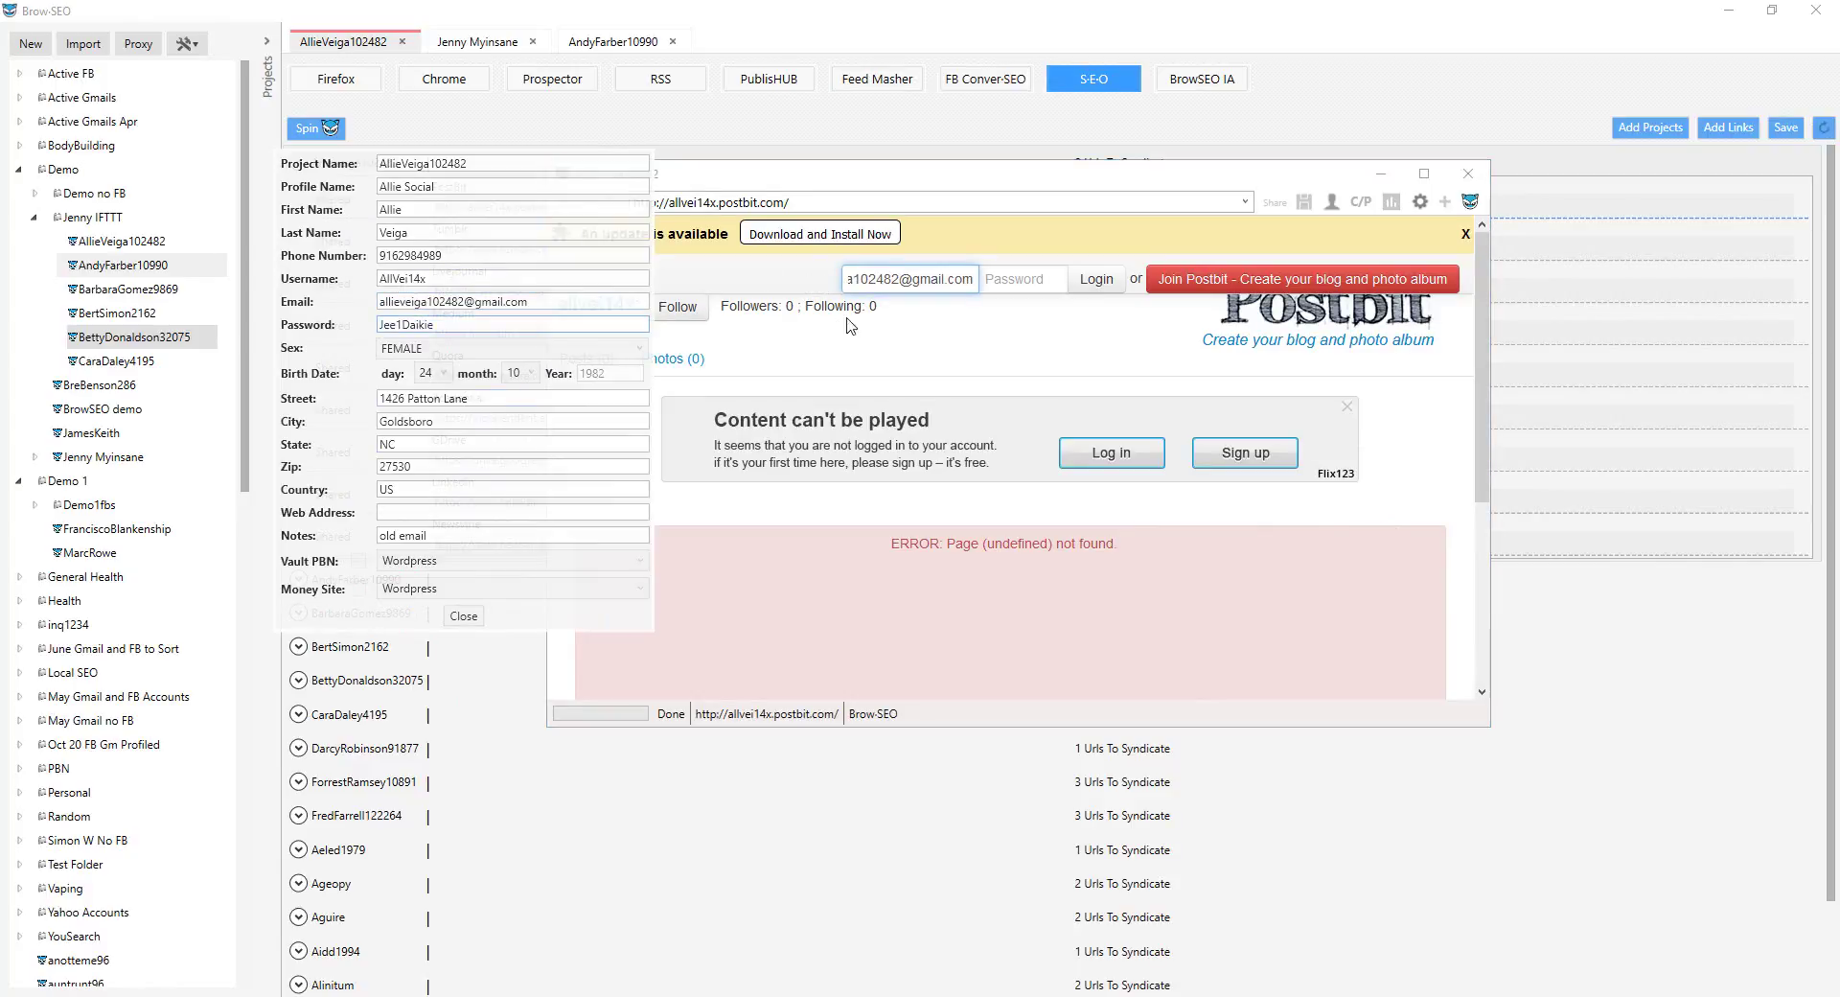
pyautogui.click(996, 278)
pyautogui.click(1092, 280)
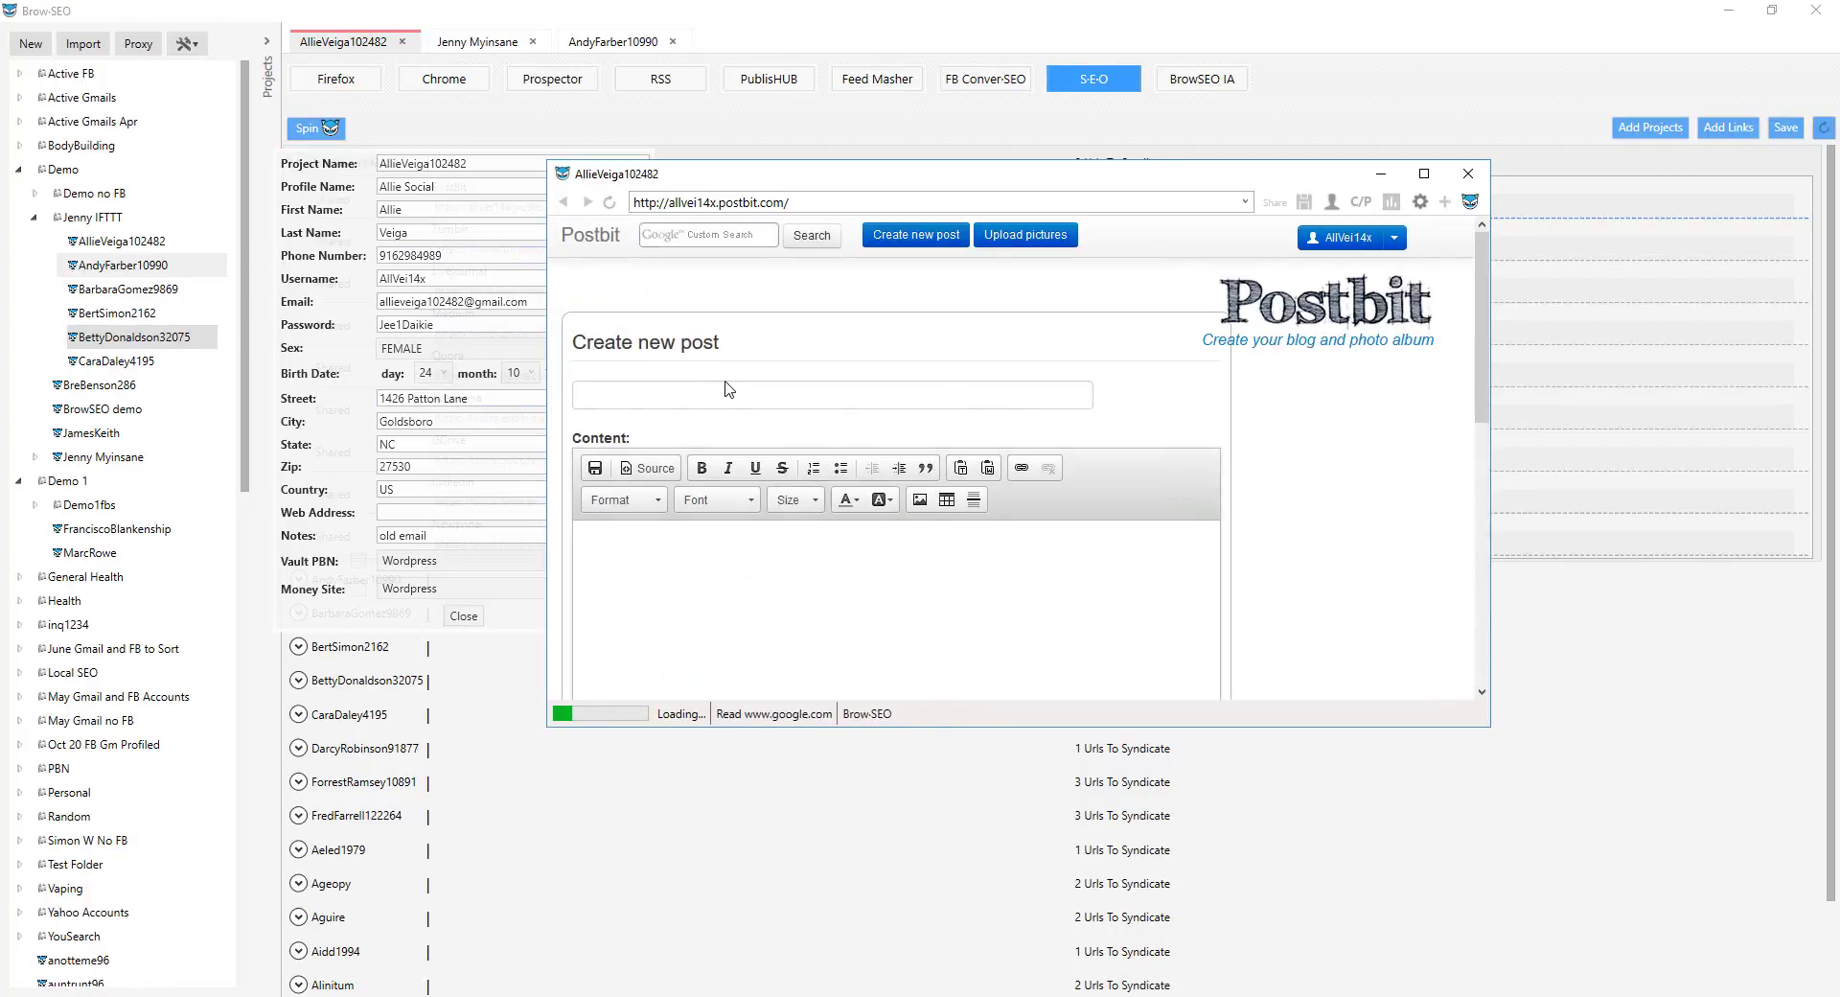
# Step: Close the profile details, spin the article again, and paste it into the new Postbit post's content
pyautogui.click(464, 615)
pyautogui.click(321, 140)
pyautogui.click(770, 546)
pyautogui.hotkey('ctrl', 'v')
# Step: Move the heading line "A Check out Bodybuilding As A Sporting activity" into the post's title and remove the blank line left in the content
pyautogui.moveTo(881, 538); pyautogui.dragTo(148, 434)
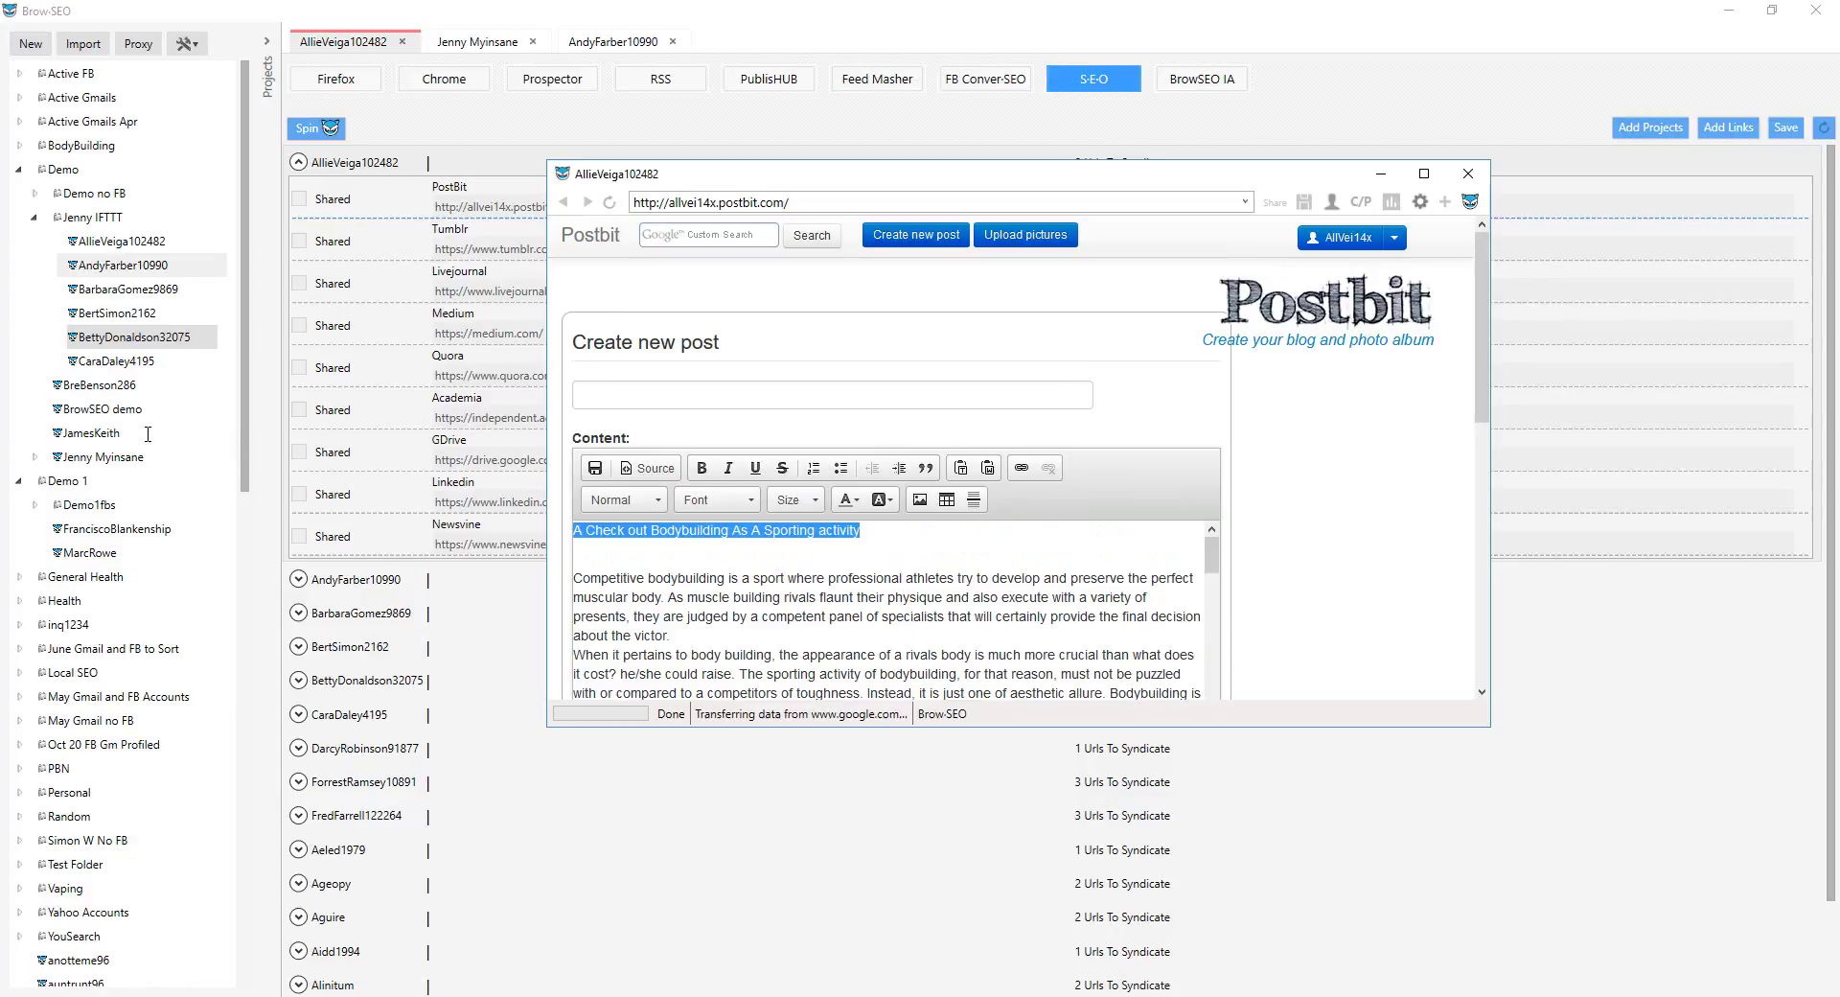
pyautogui.hotkey('ctrl', 'x')
pyautogui.press('Delete')
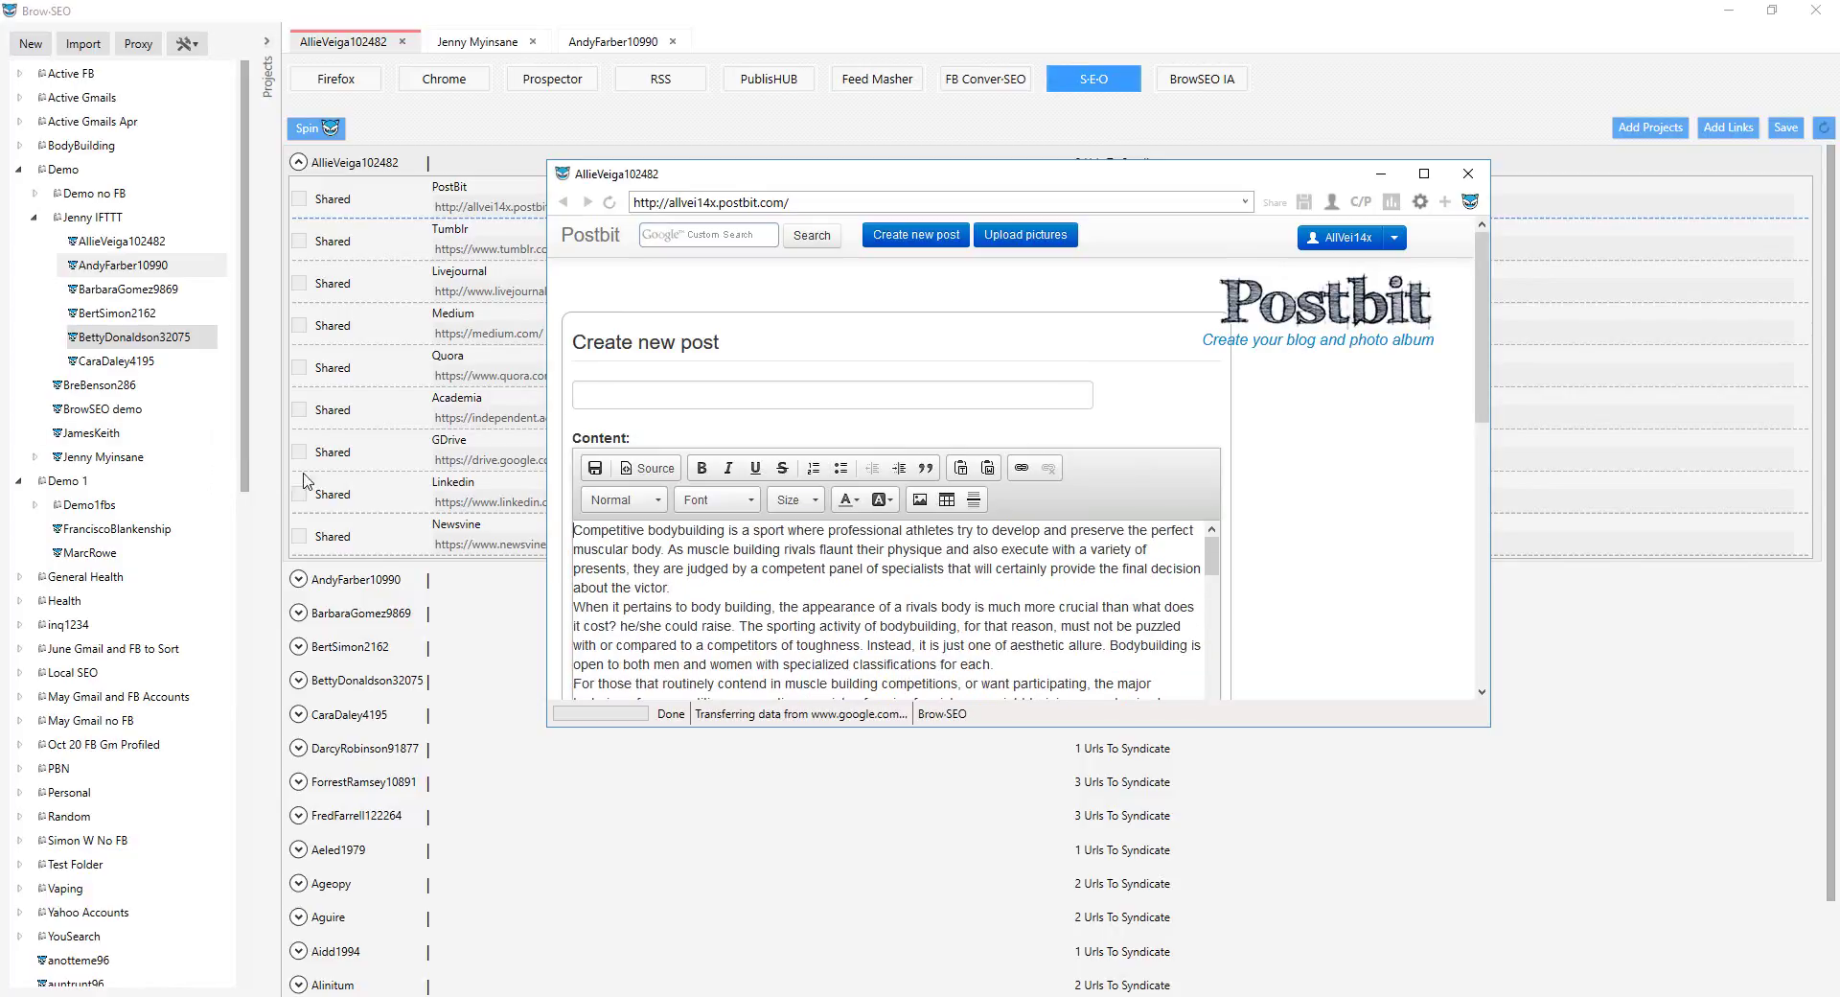
pyautogui.click(761, 406)
pyautogui.hotkey('ctrl', 'v')
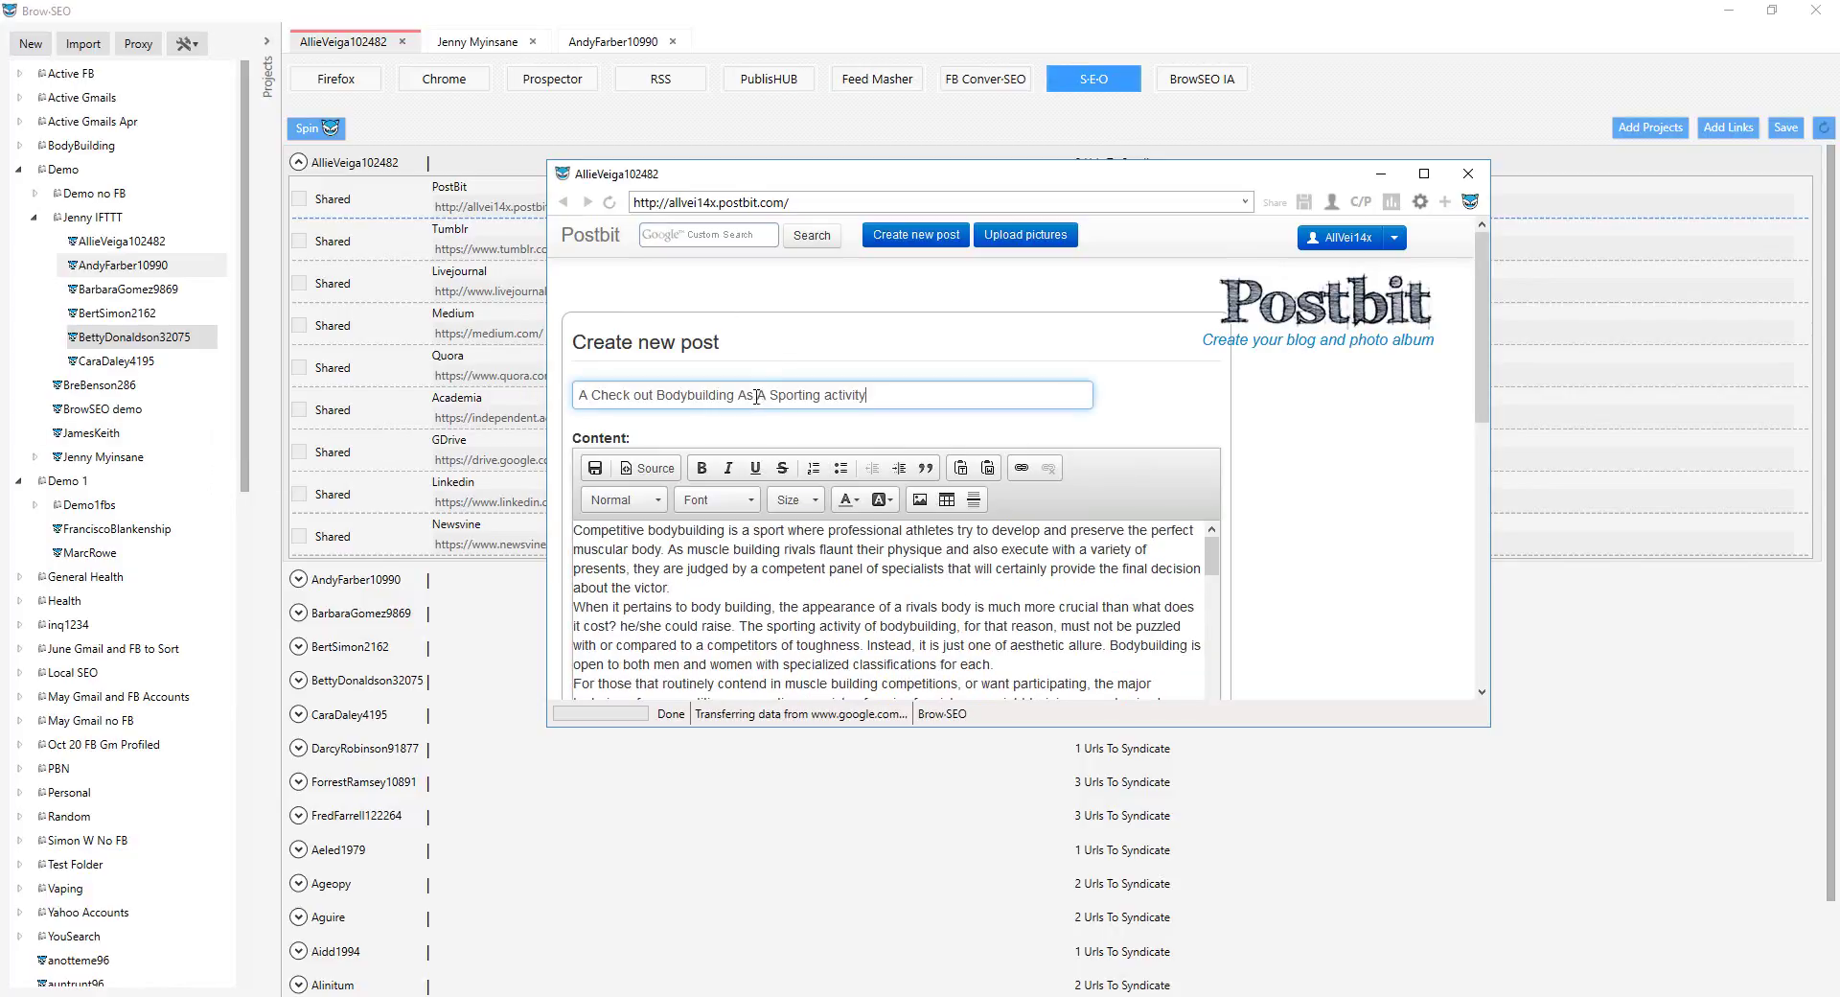
# Step: Tag the post "body", complete the reCAPTCHA check, and save it
pyautogui.scroll(-3, 997, 490)
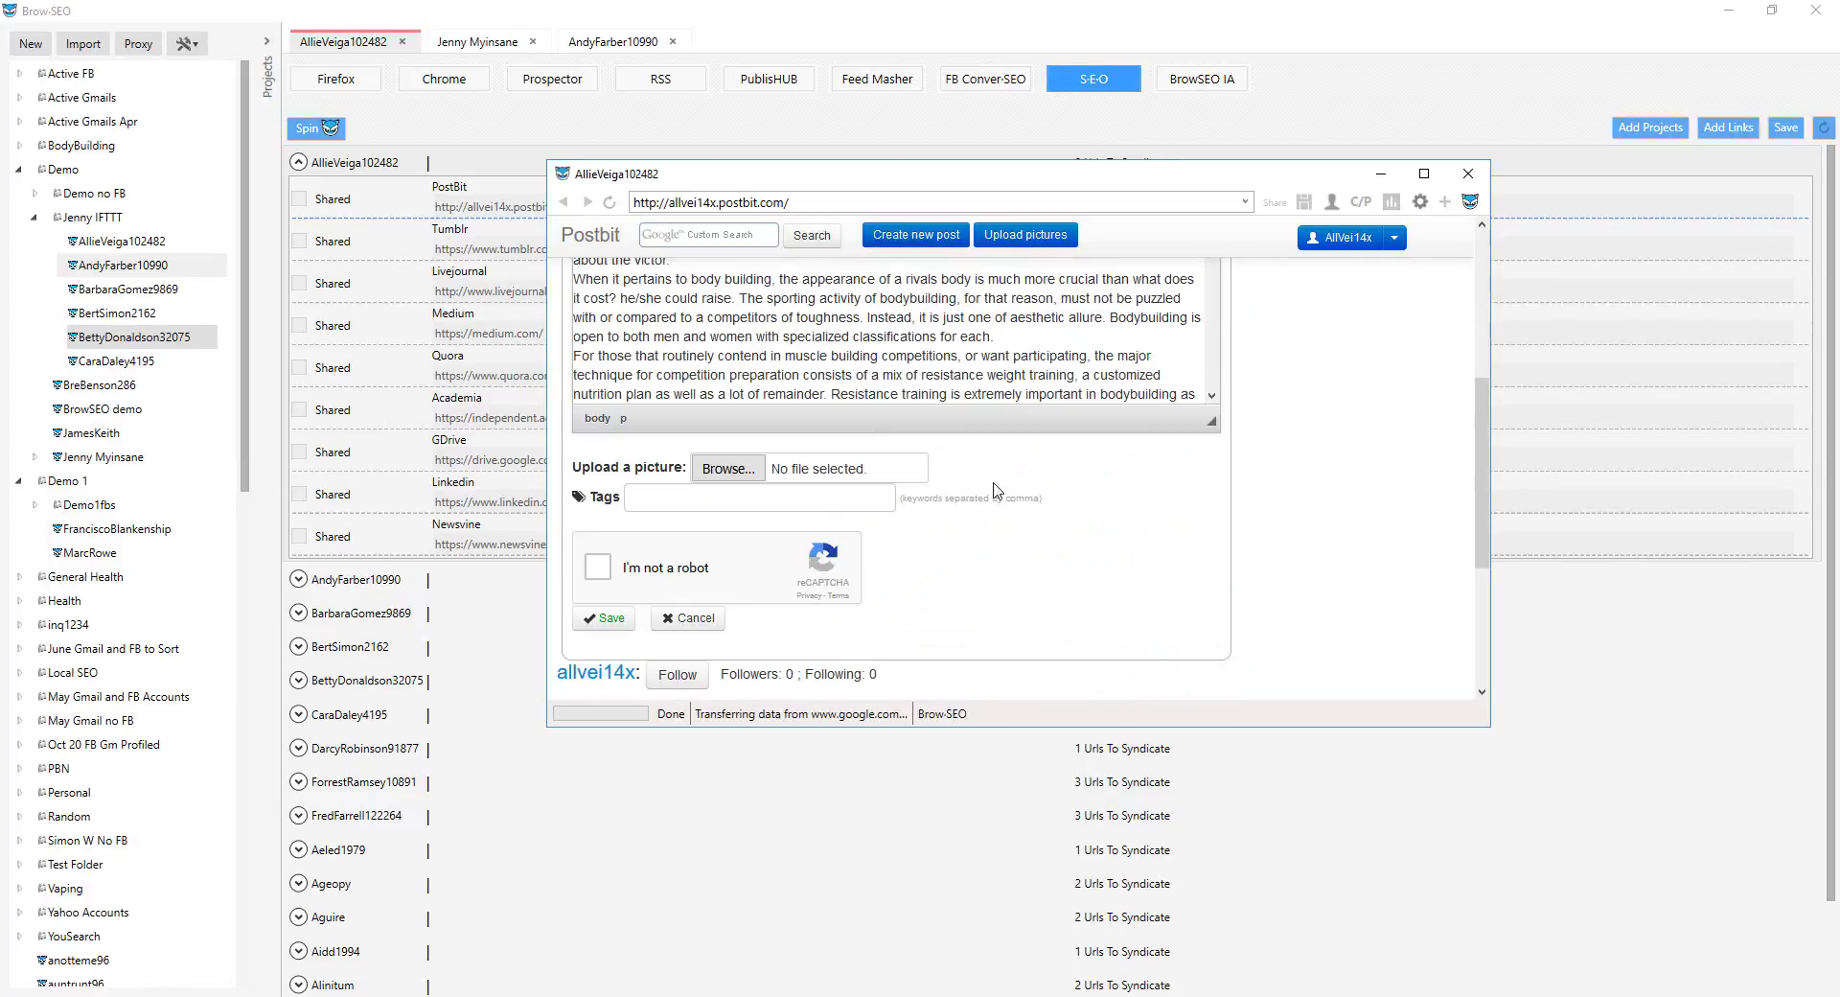
pyautogui.click(839, 498)
pyautogui.write('body')
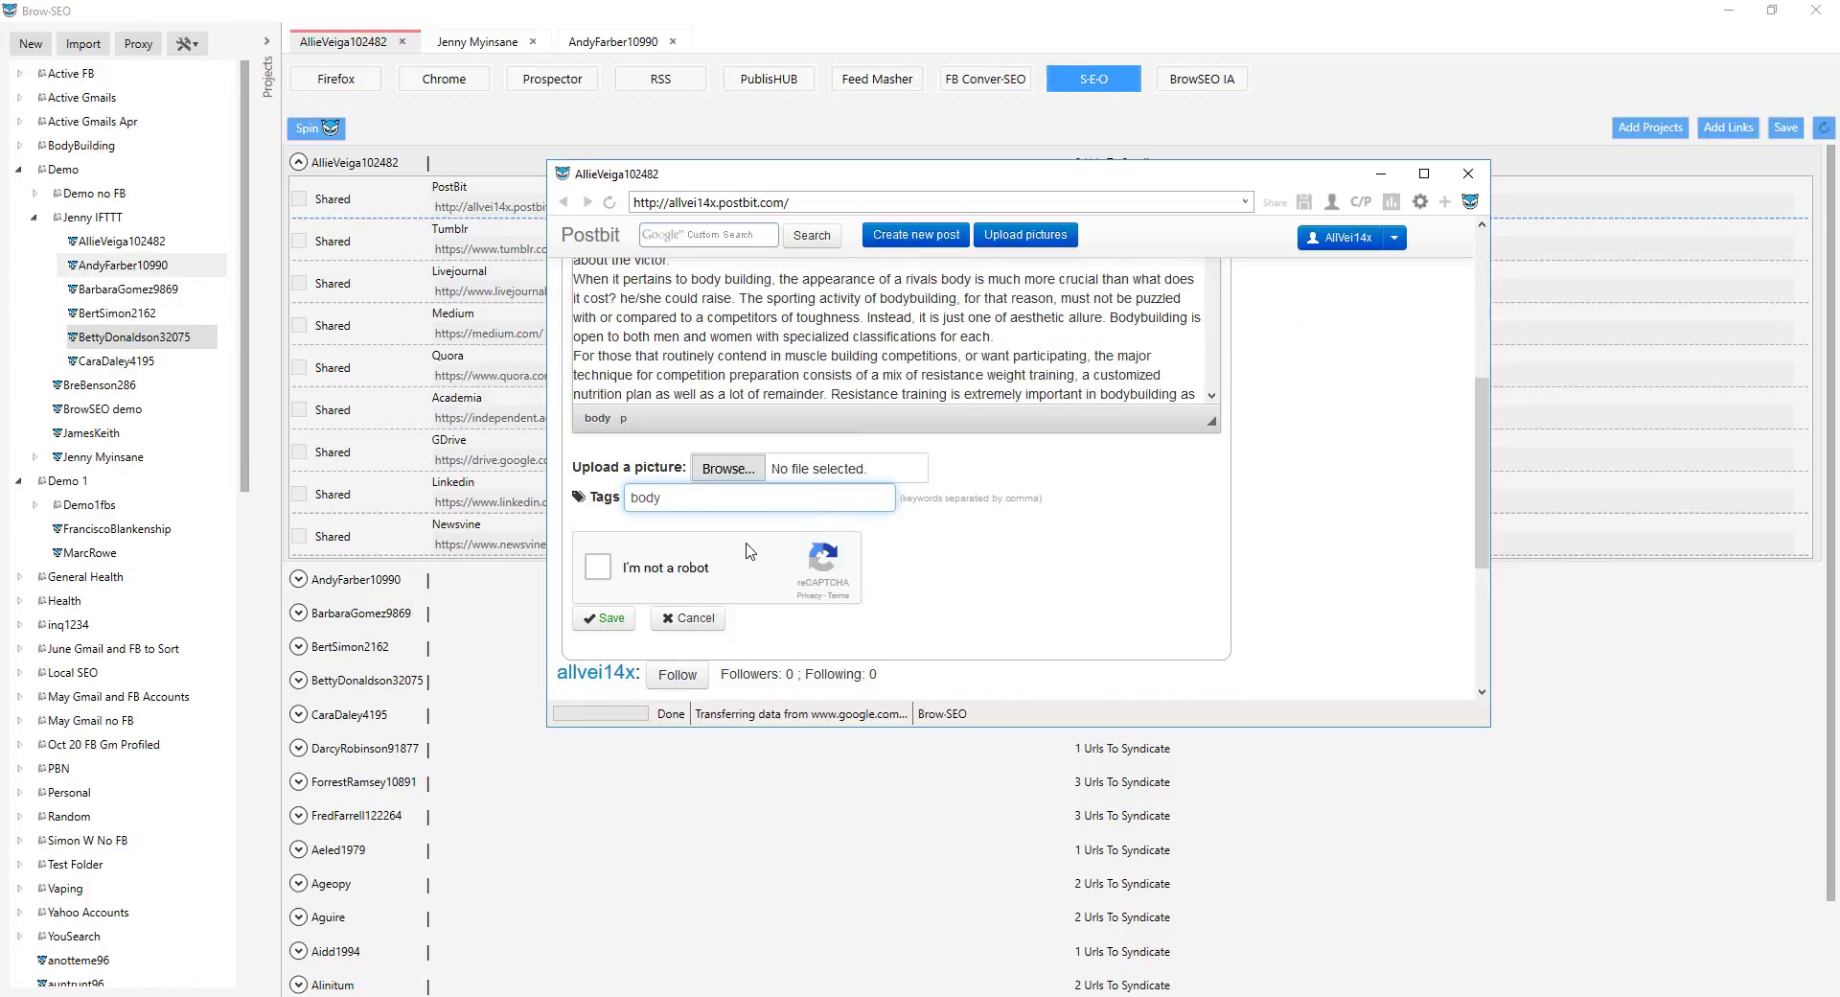
pyautogui.click(598, 572)
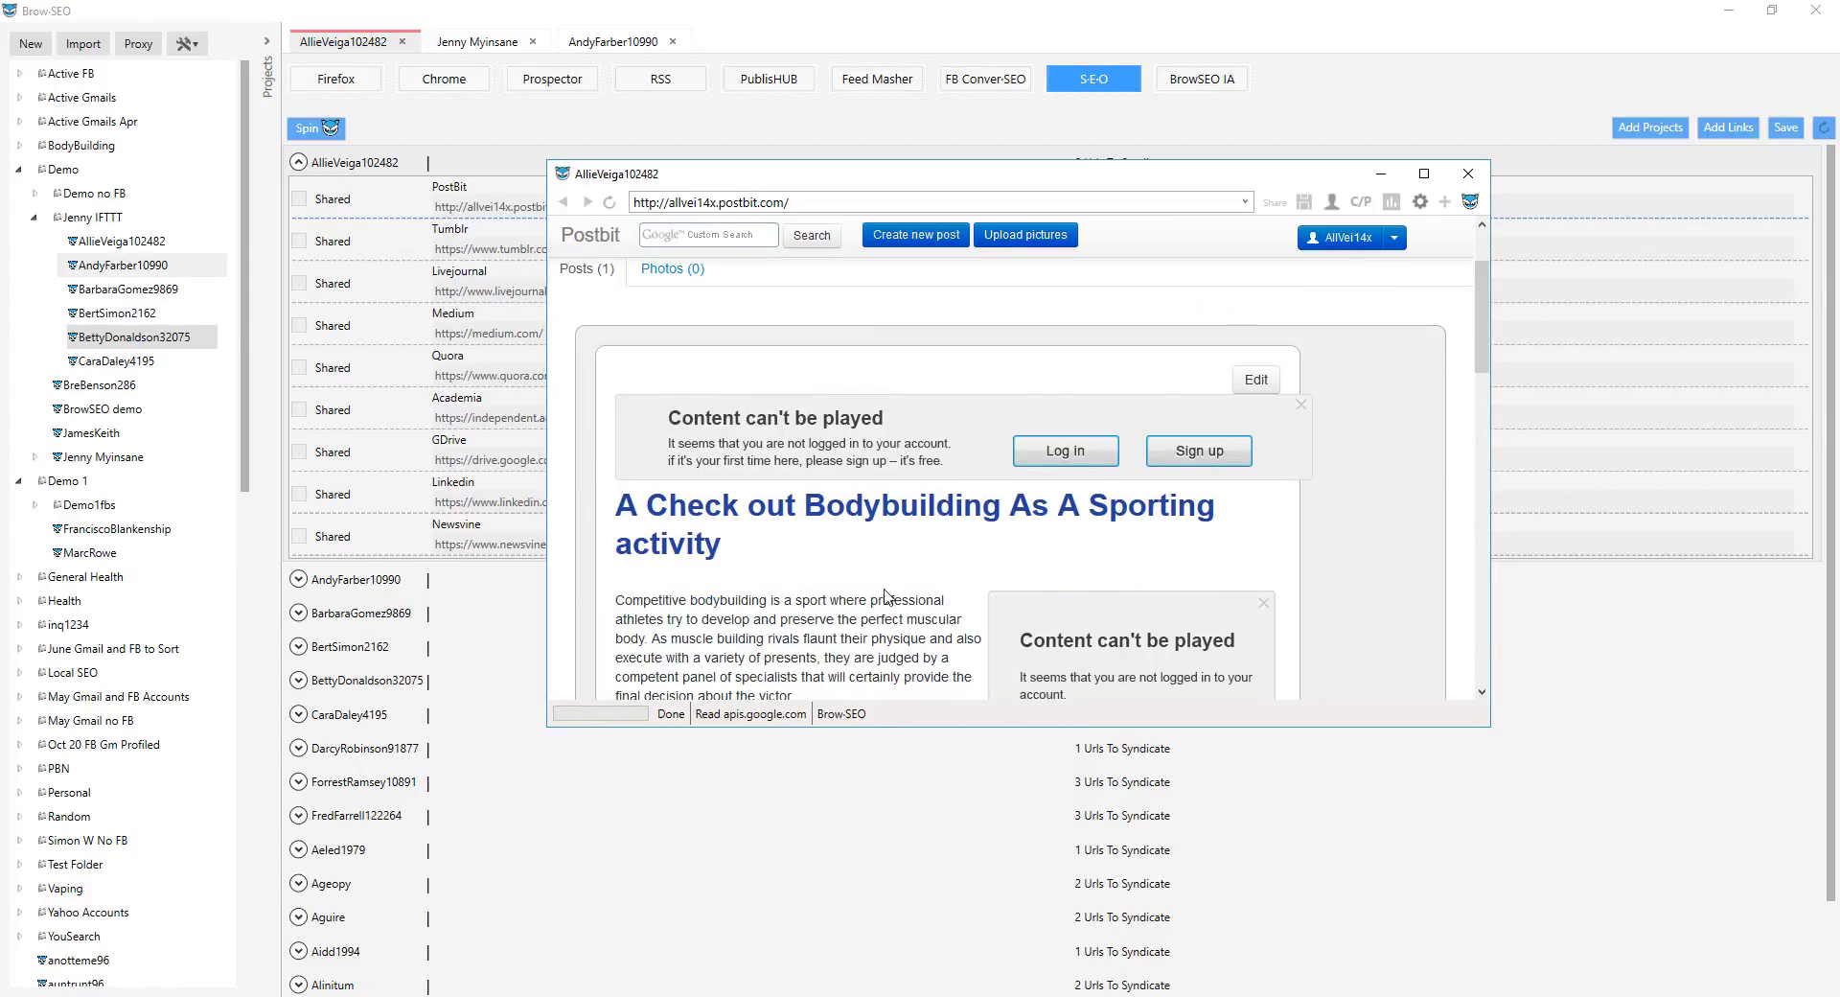
# Step: Review the published Postbit article from its title to the comment form and give it a Google +1
pyautogui.scroll(-3, 893, 565)
pyautogui.scroll(-3, 917, 549)
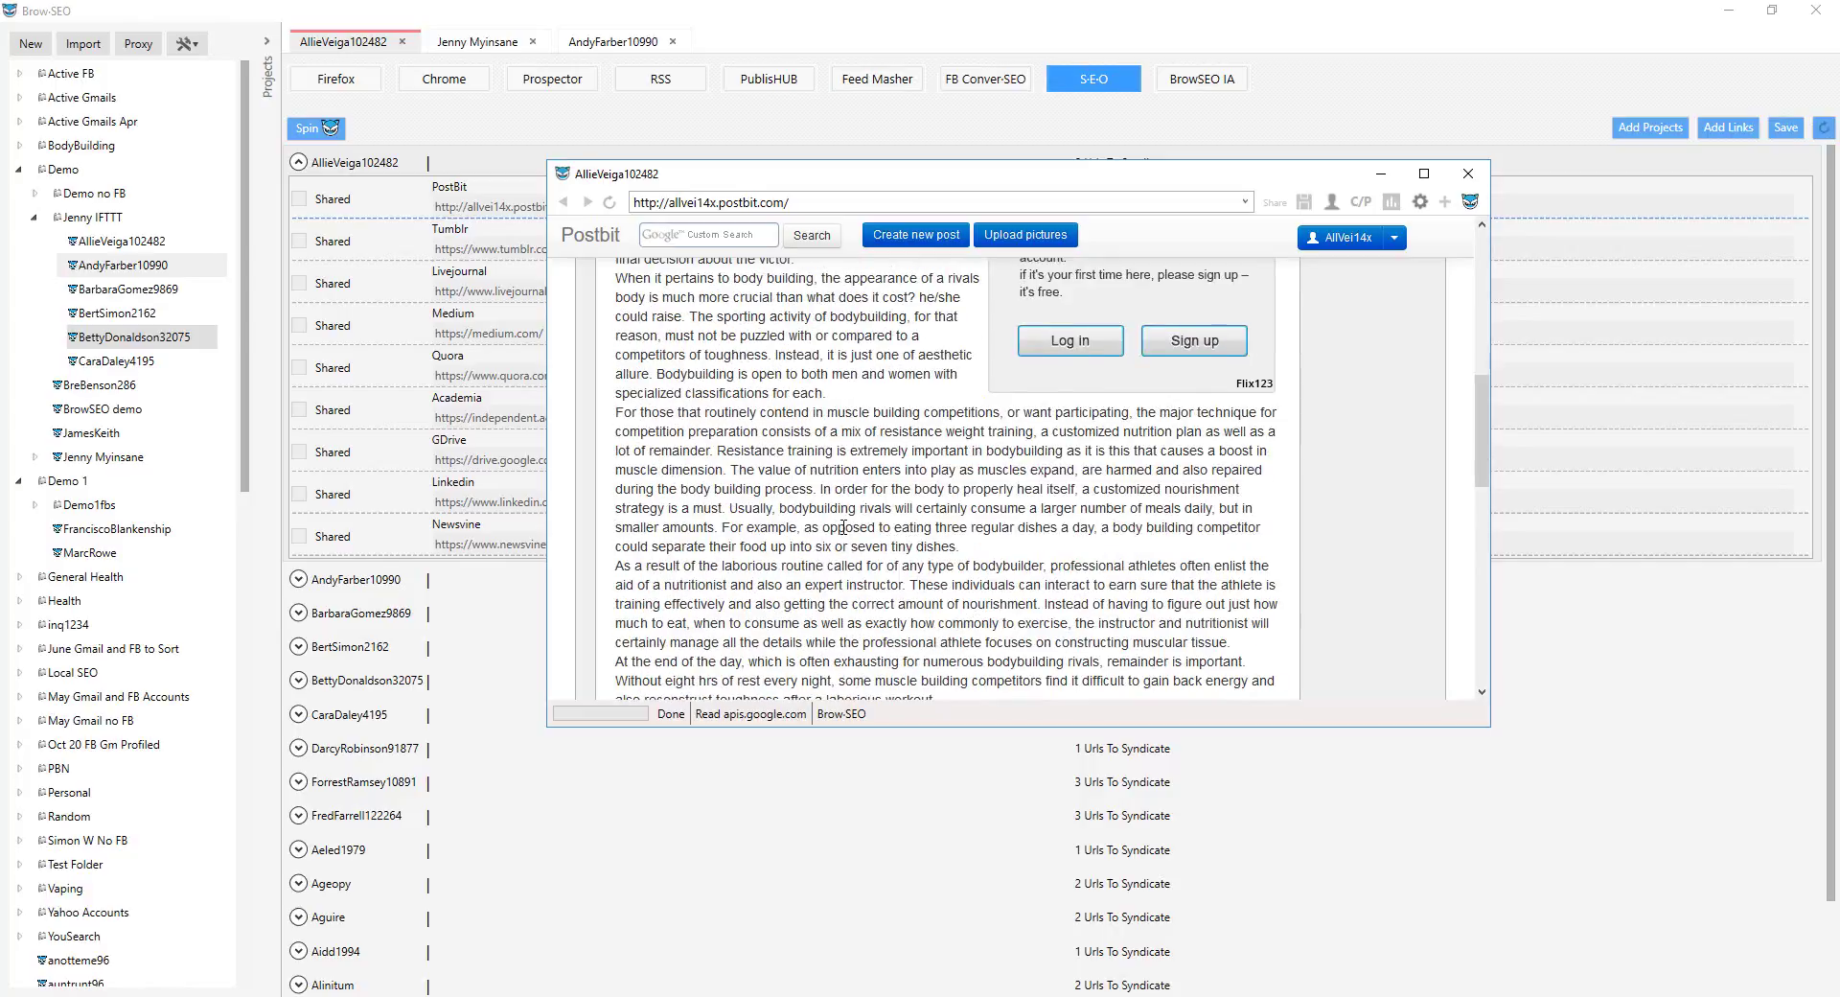
pyautogui.scroll(-5, 1001, 455)
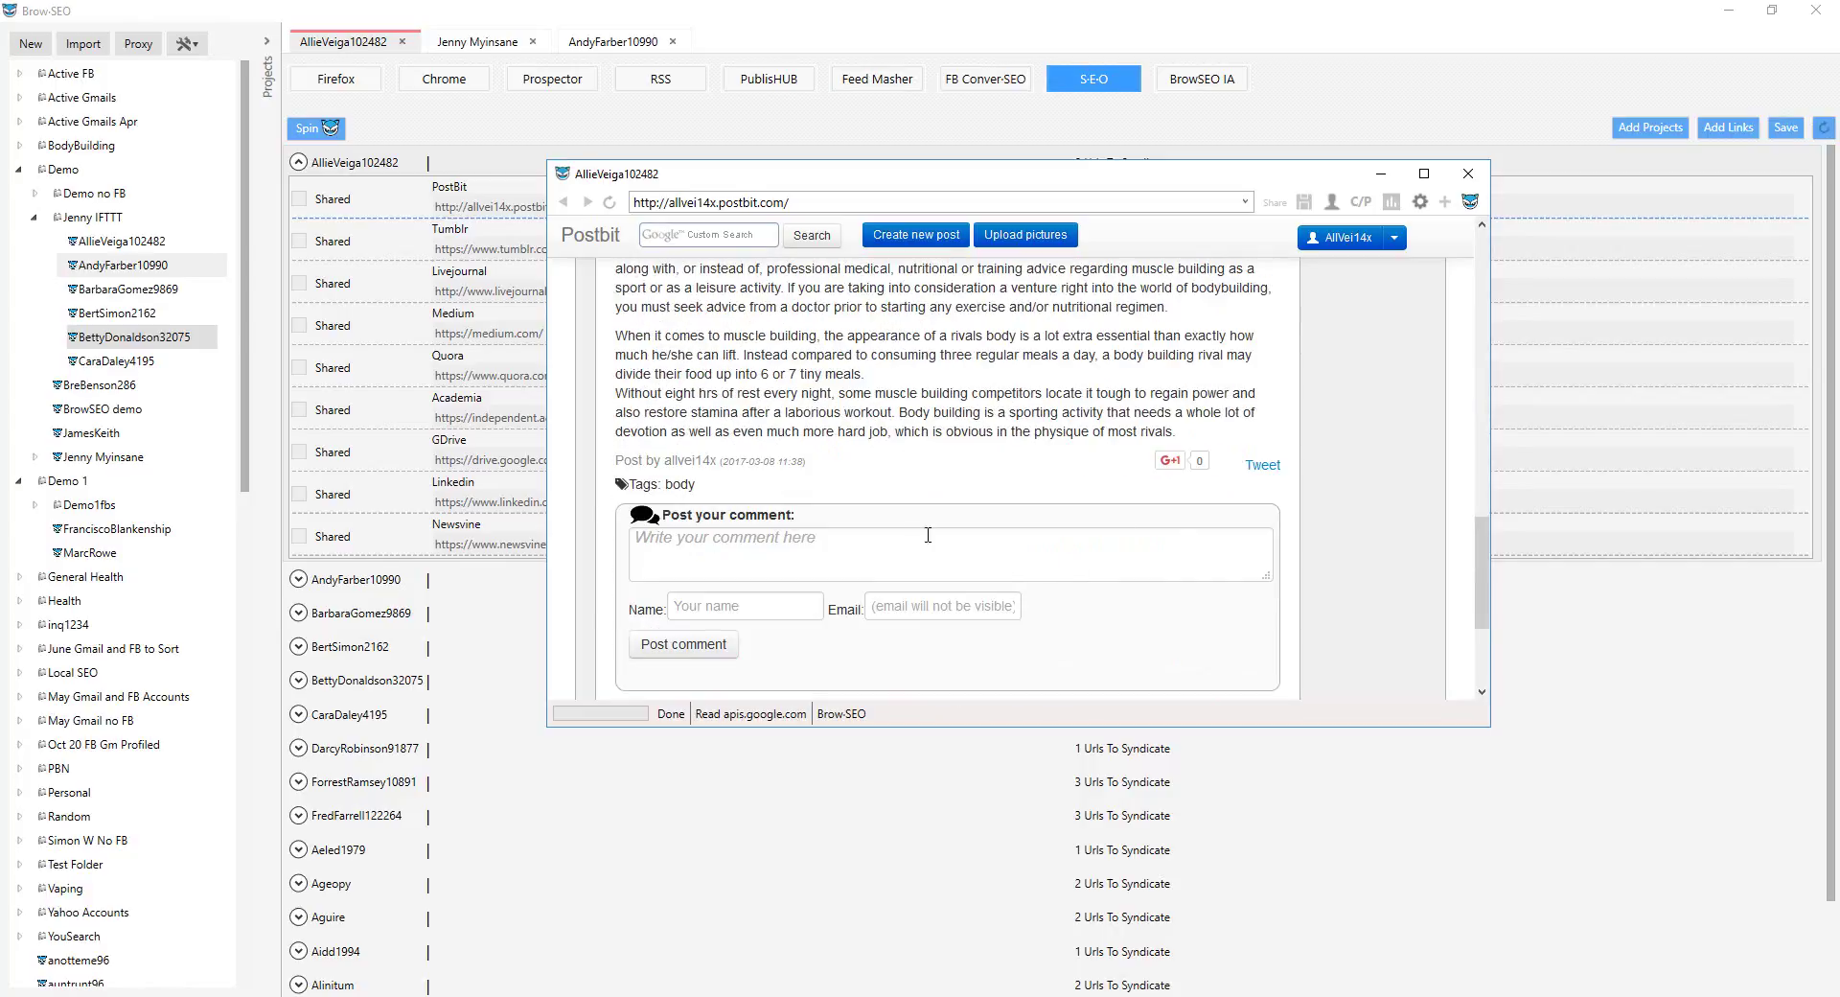
pyautogui.scroll(10, 1041, 560)
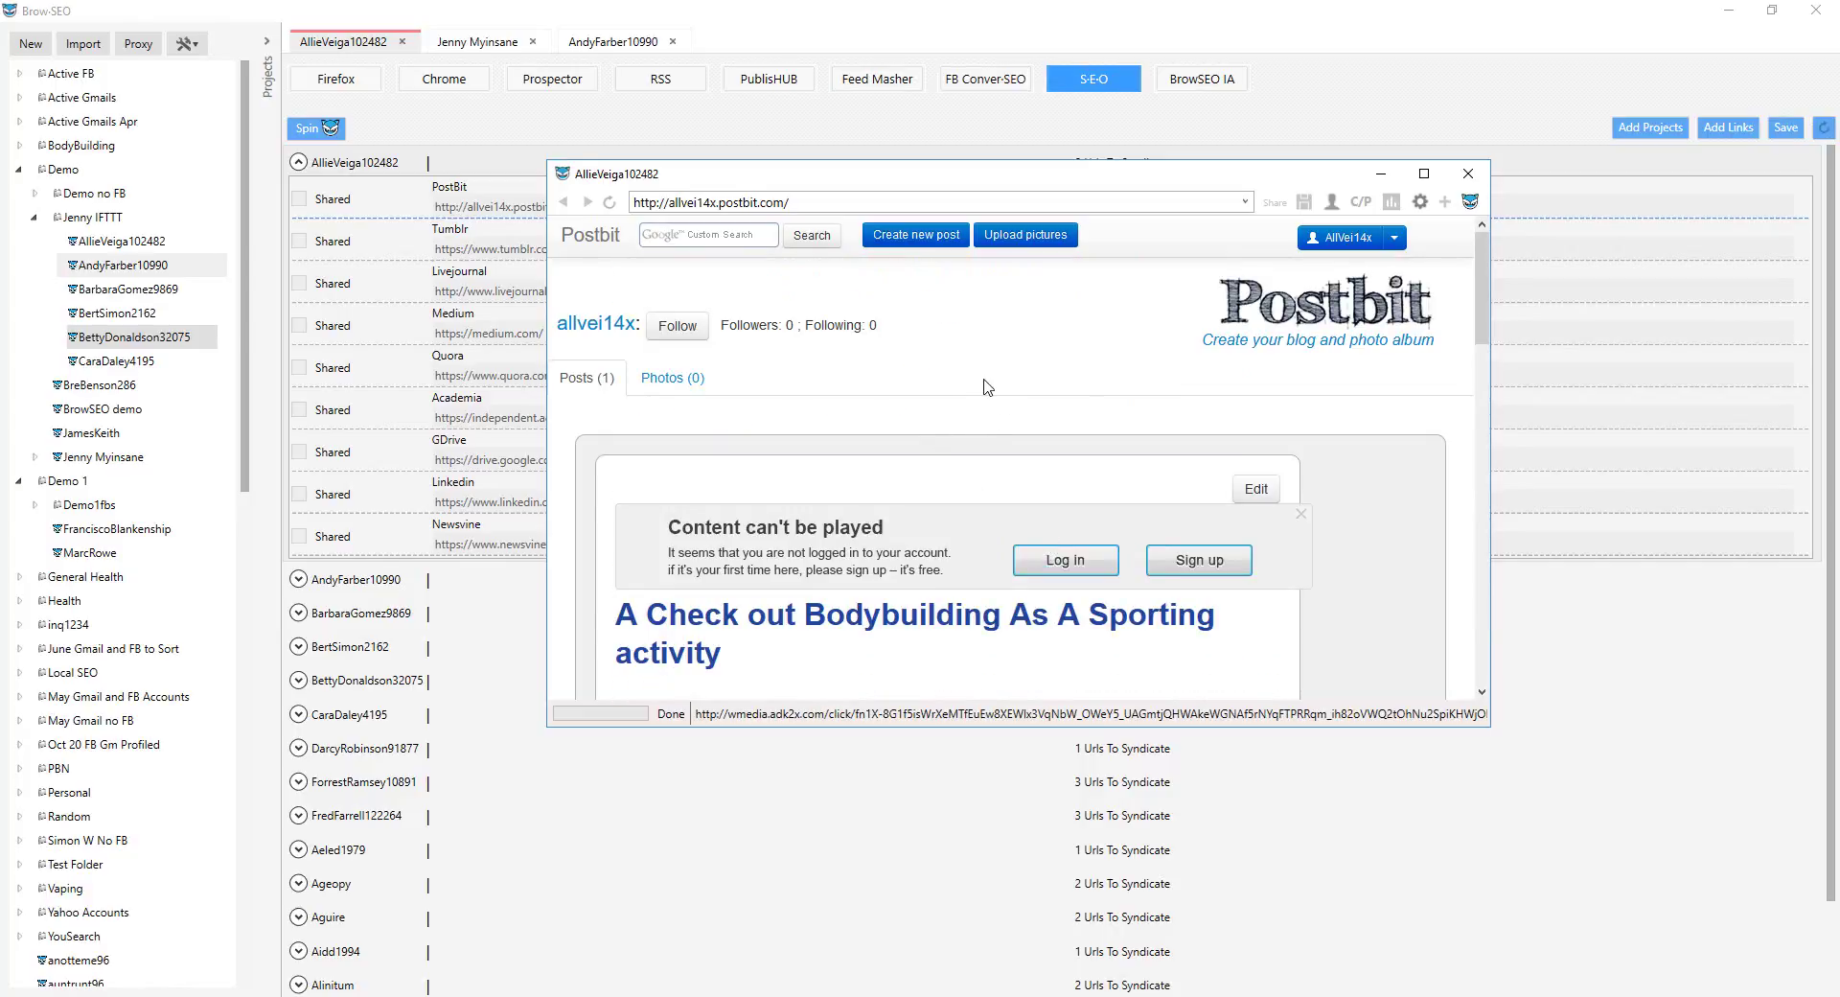
pyautogui.scroll(-10, 987, 386)
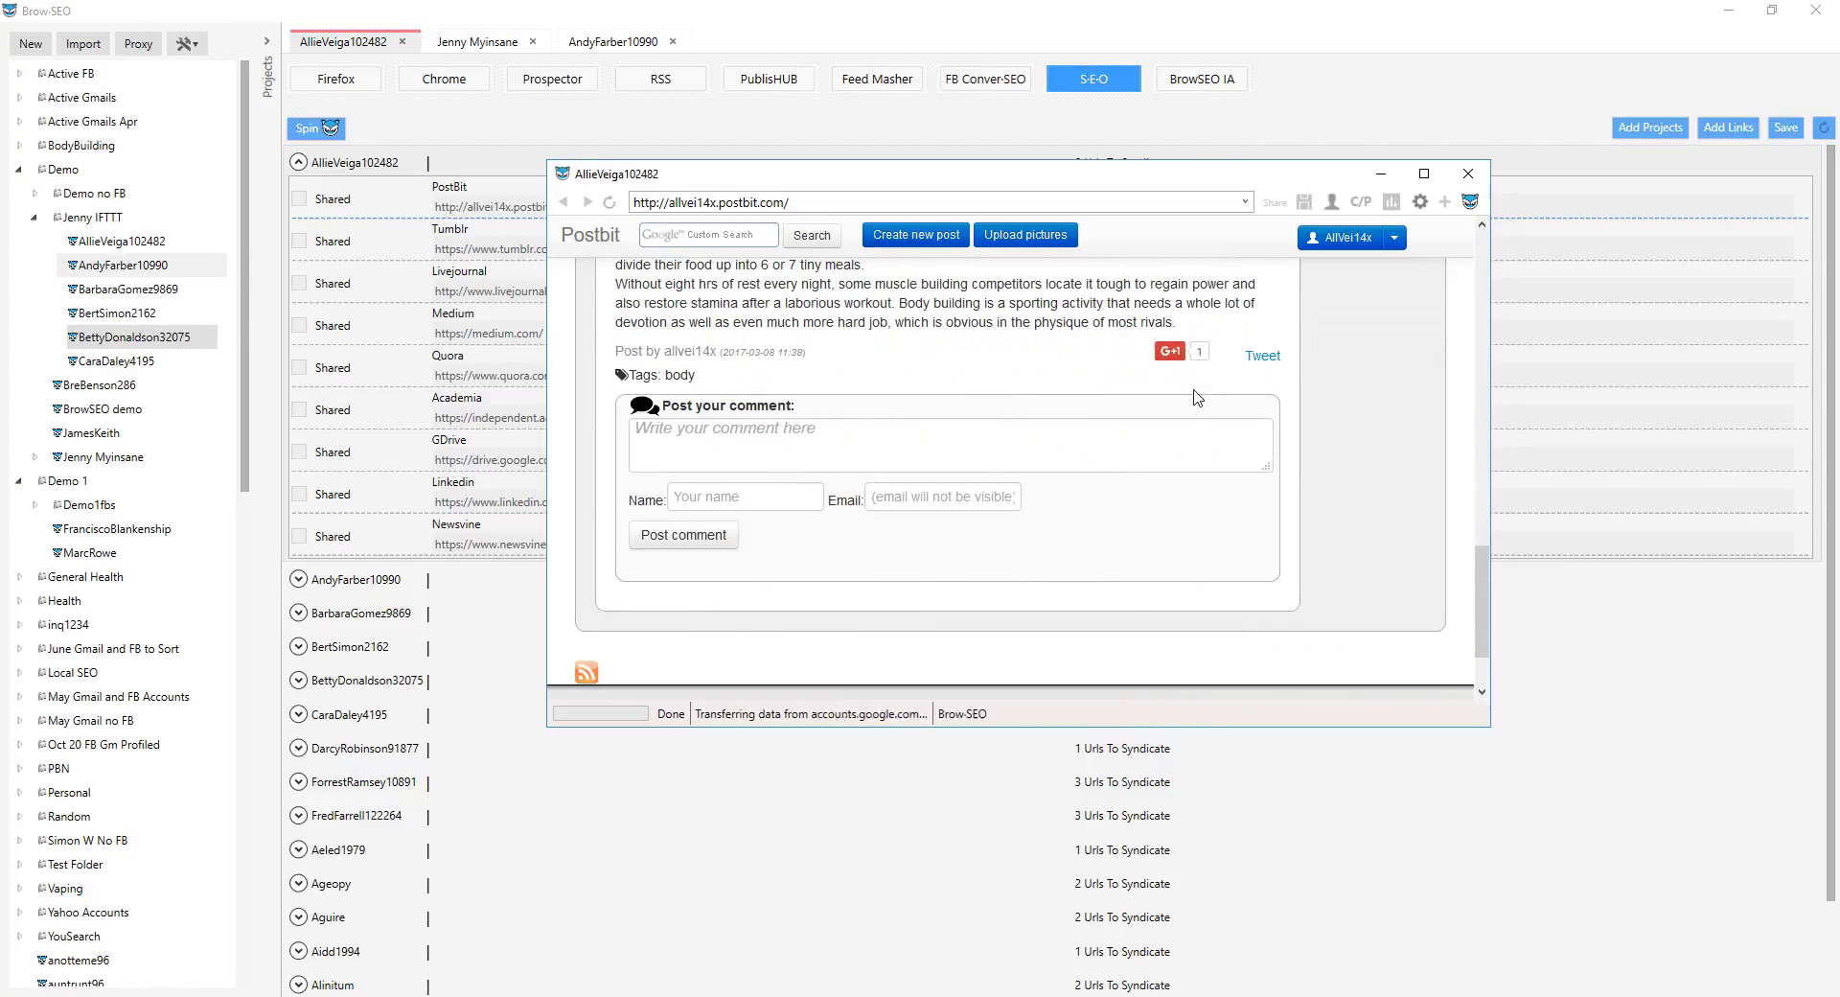
pyautogui.scroll(10, 833, 442)
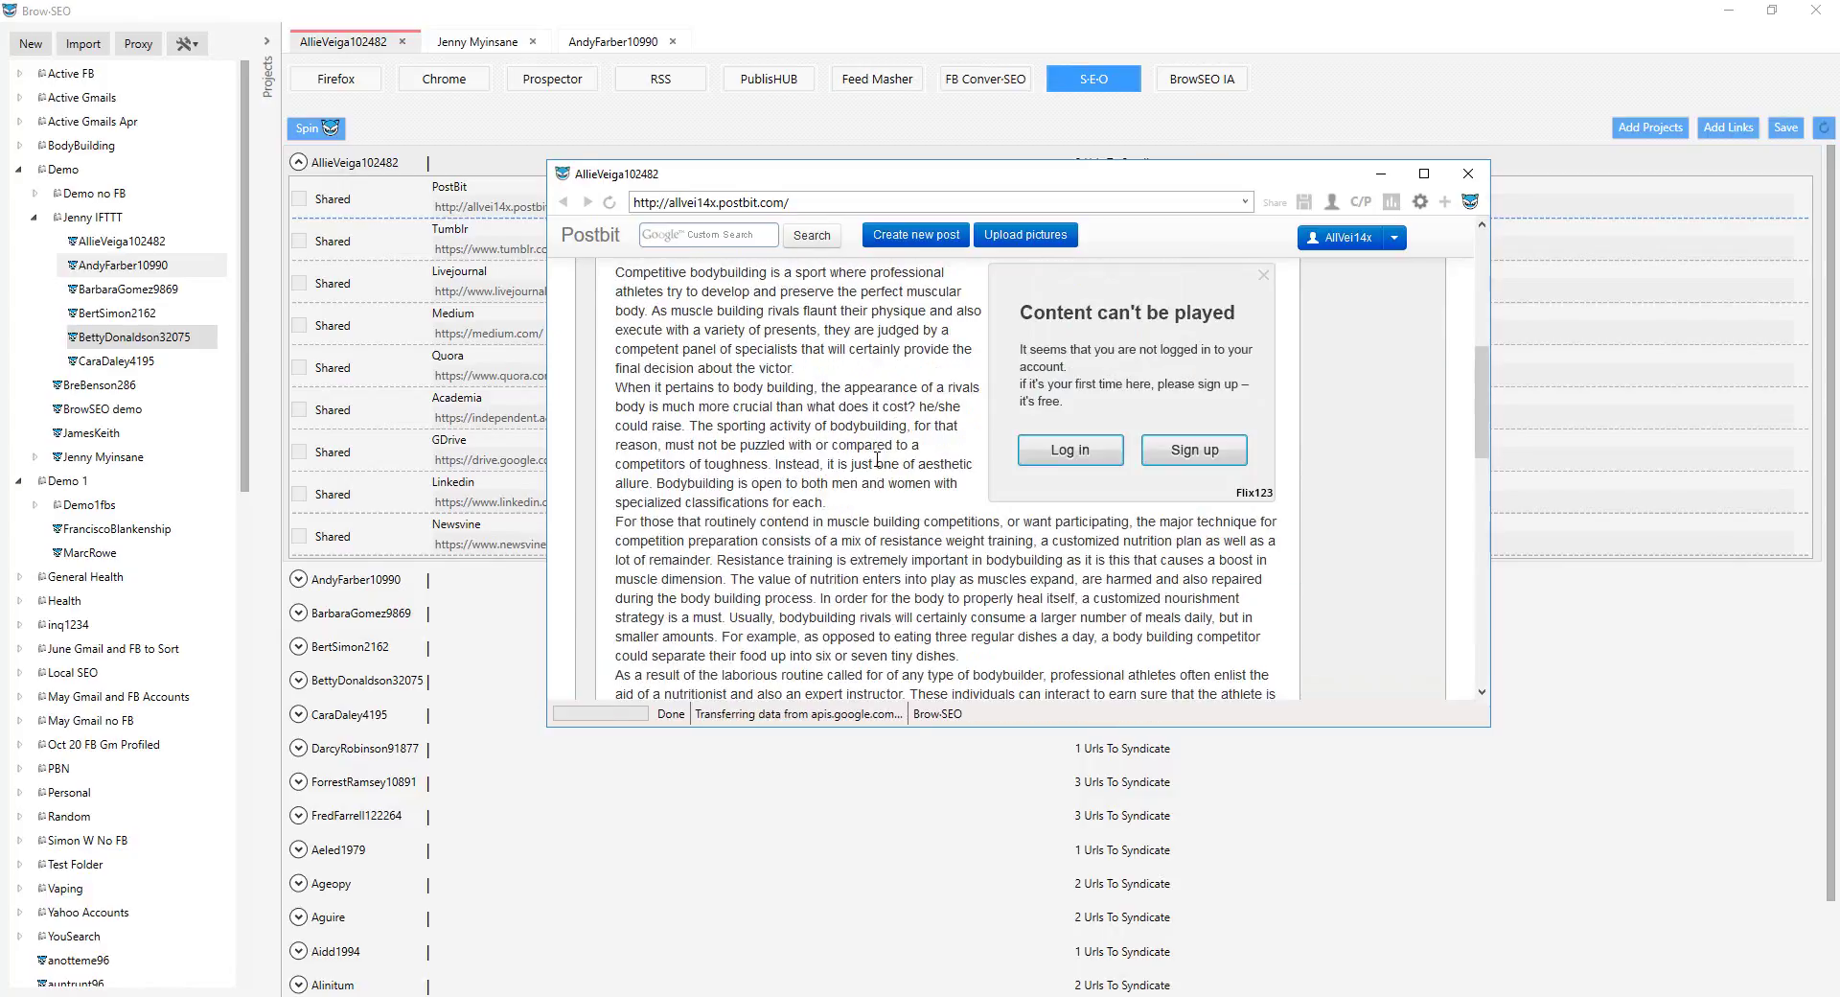
# Step: Close the Postbit window, launch the Tumblr link in Project Browser FF, and start a new text post
pyautogui.click(1467, 173)
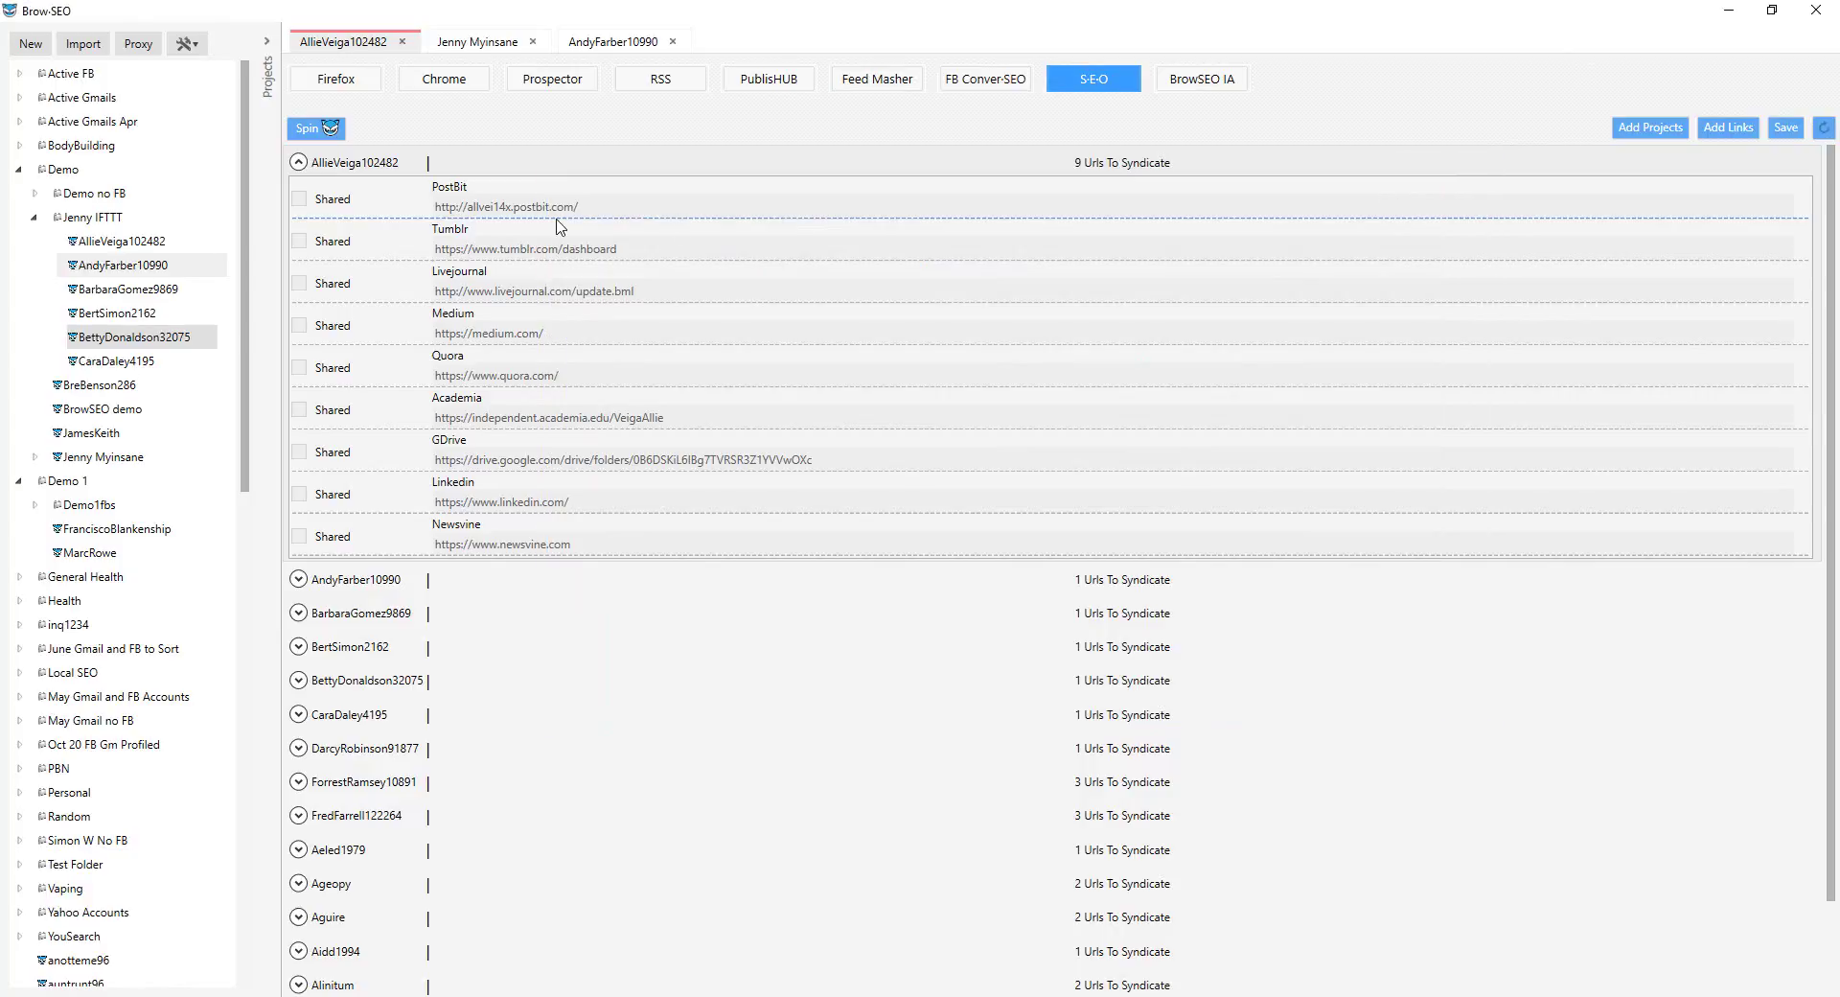
pyautogui.rightClick(530, 249)
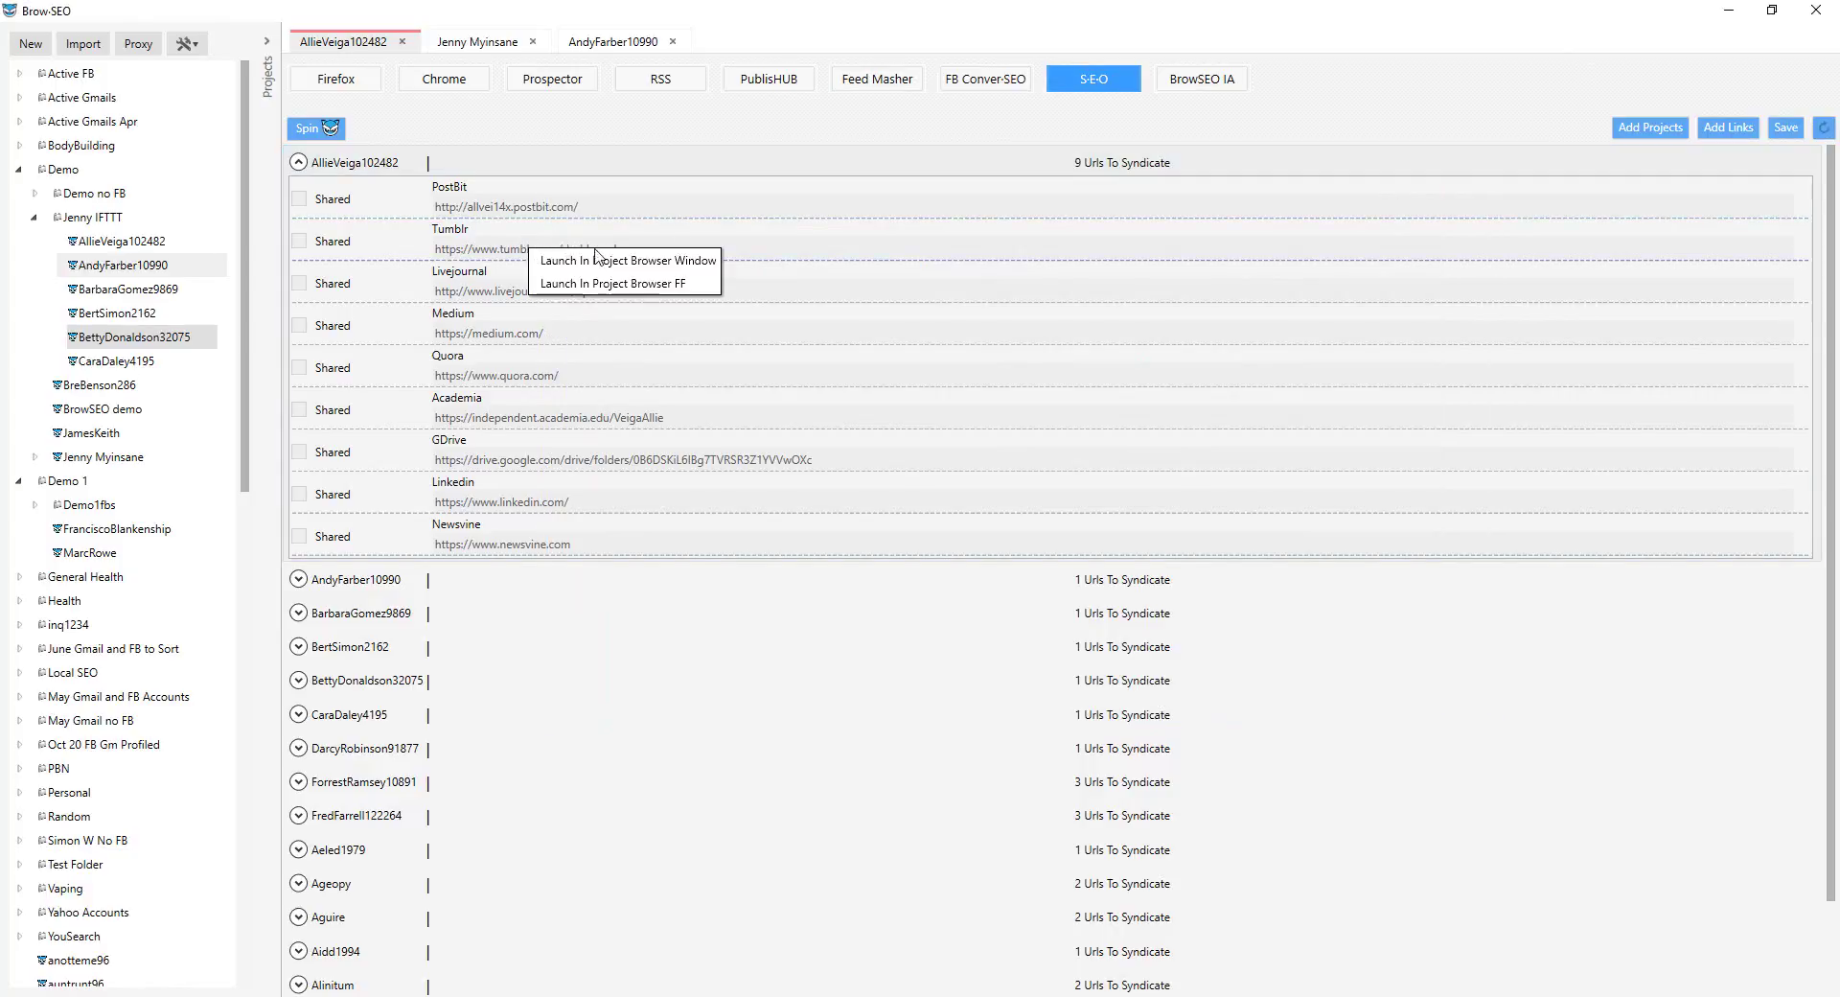
pyautogui.click(632, 290)
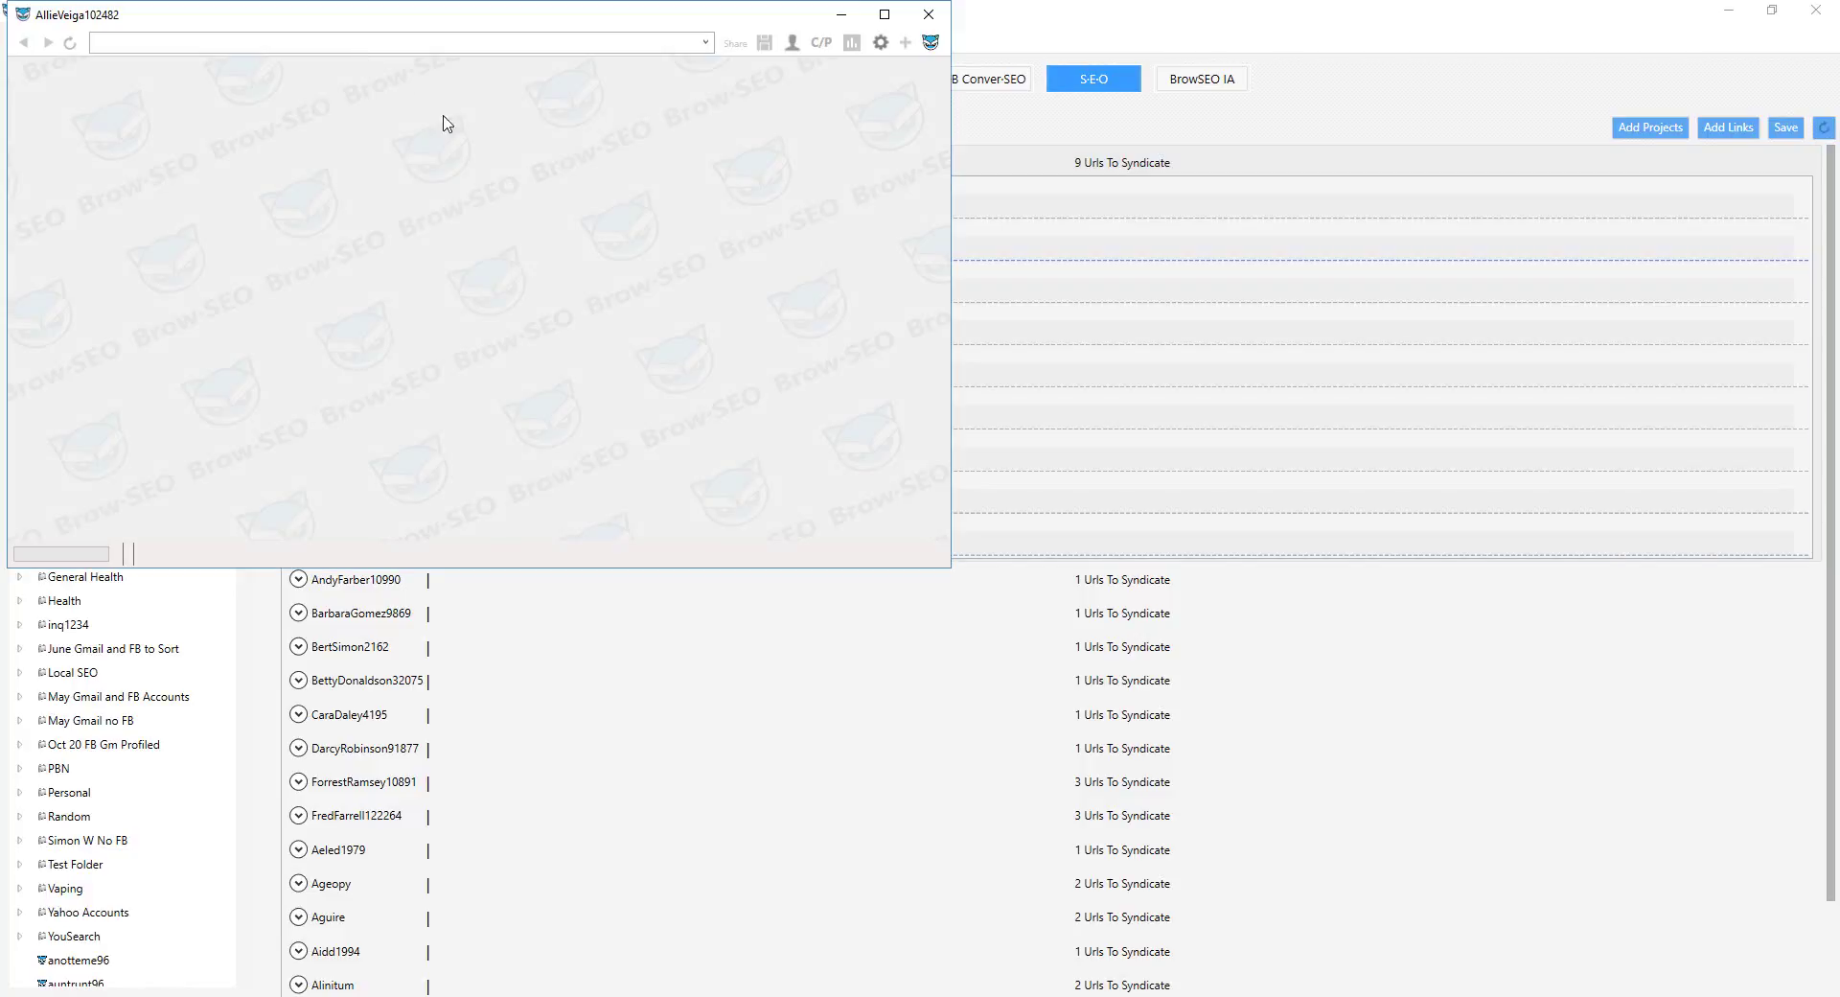
pyautogui.moveTo(522, 25); pyautogui.dragTo(1056, 129)
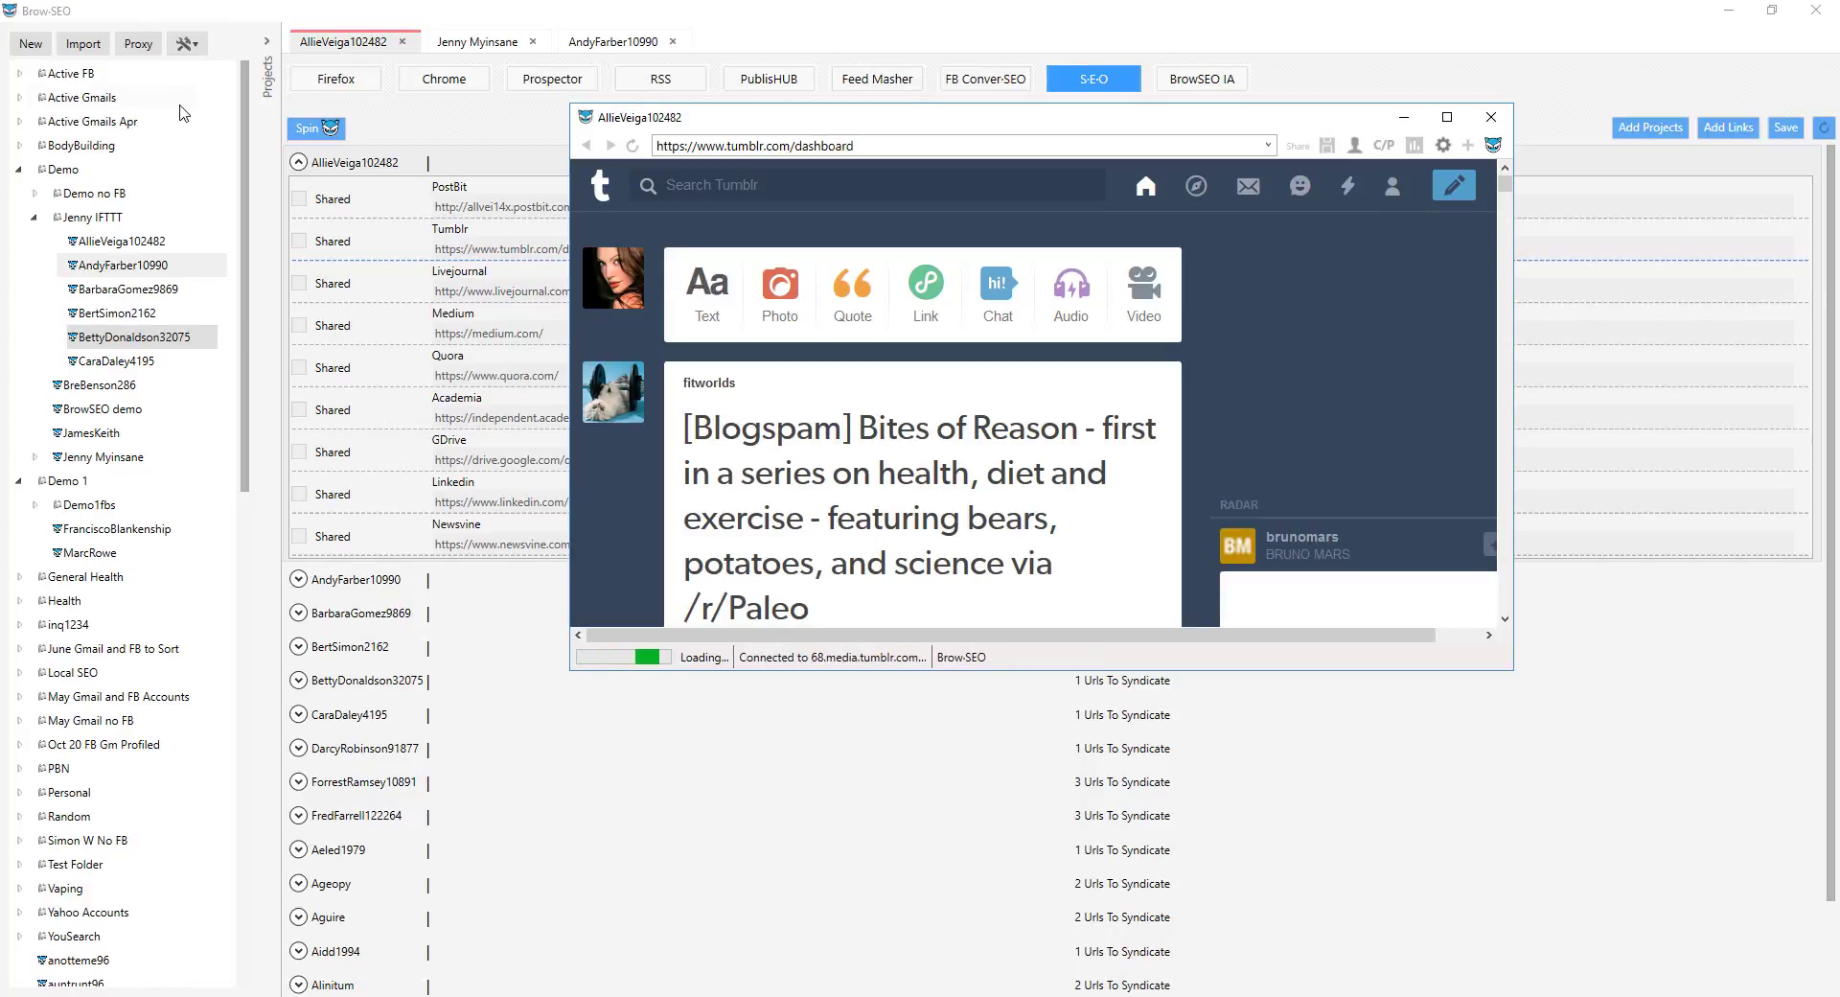
pyautogui.click(330, 135)
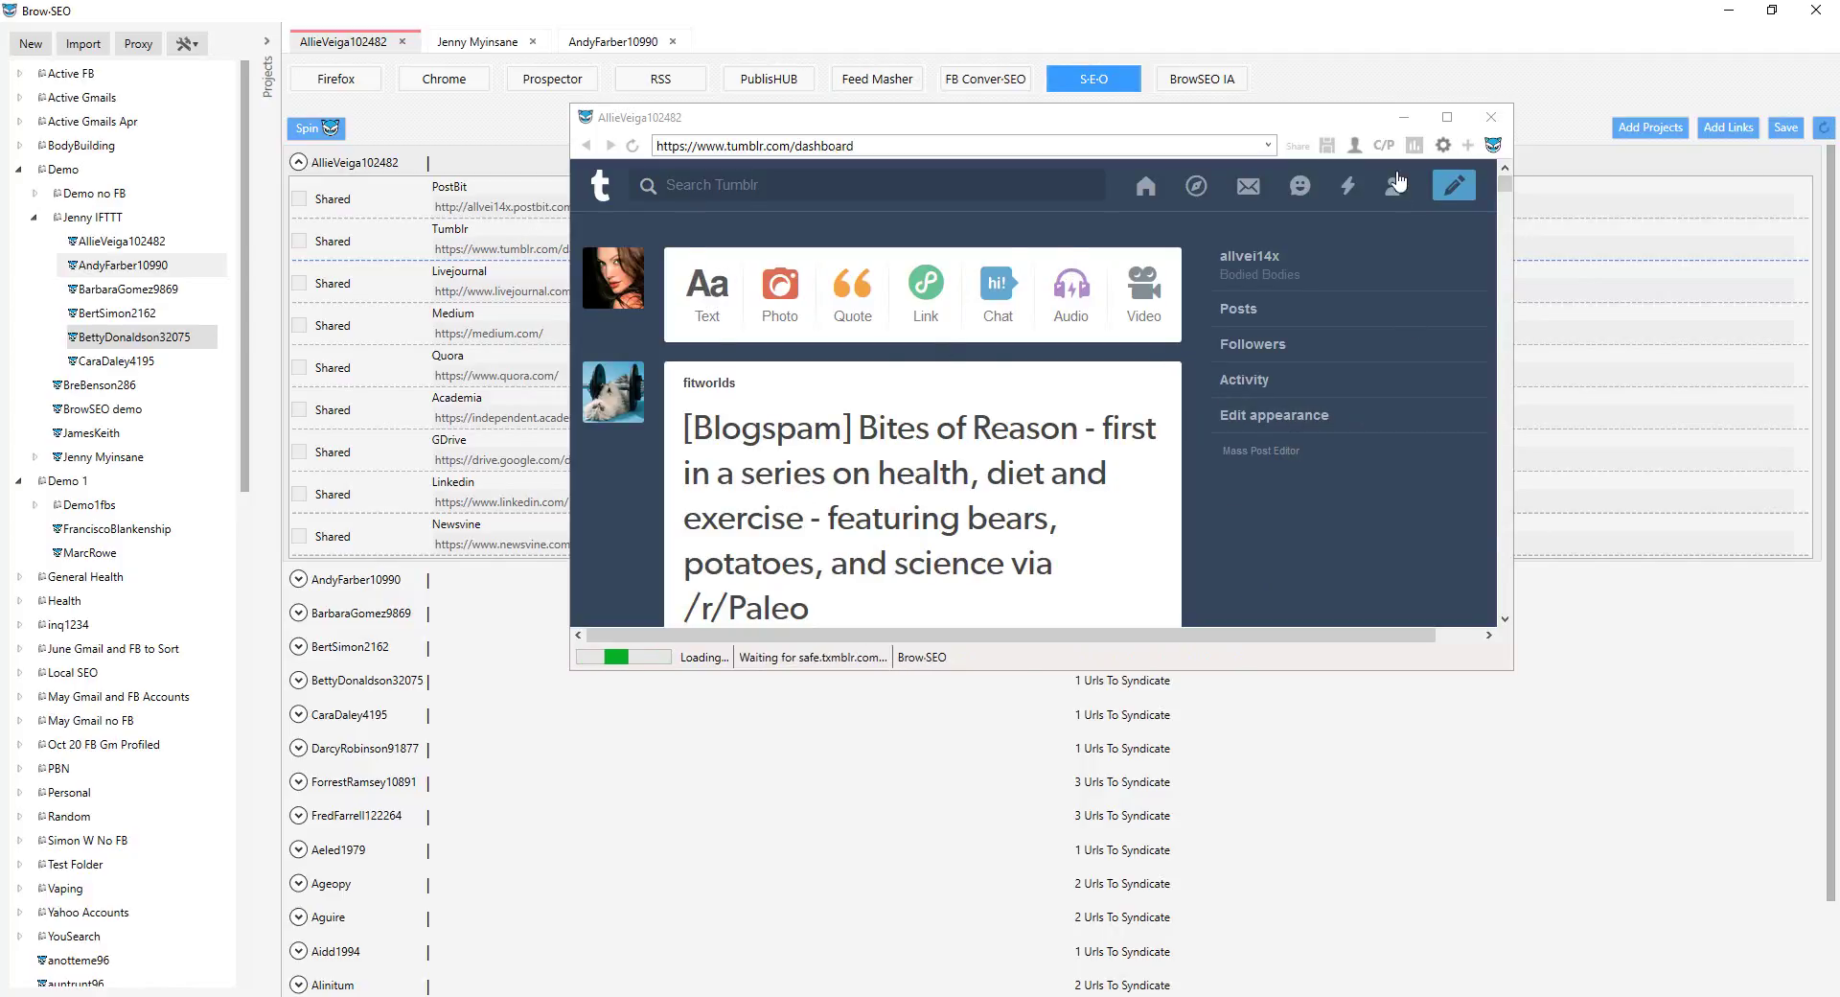
pyautogui.click(707, 288)
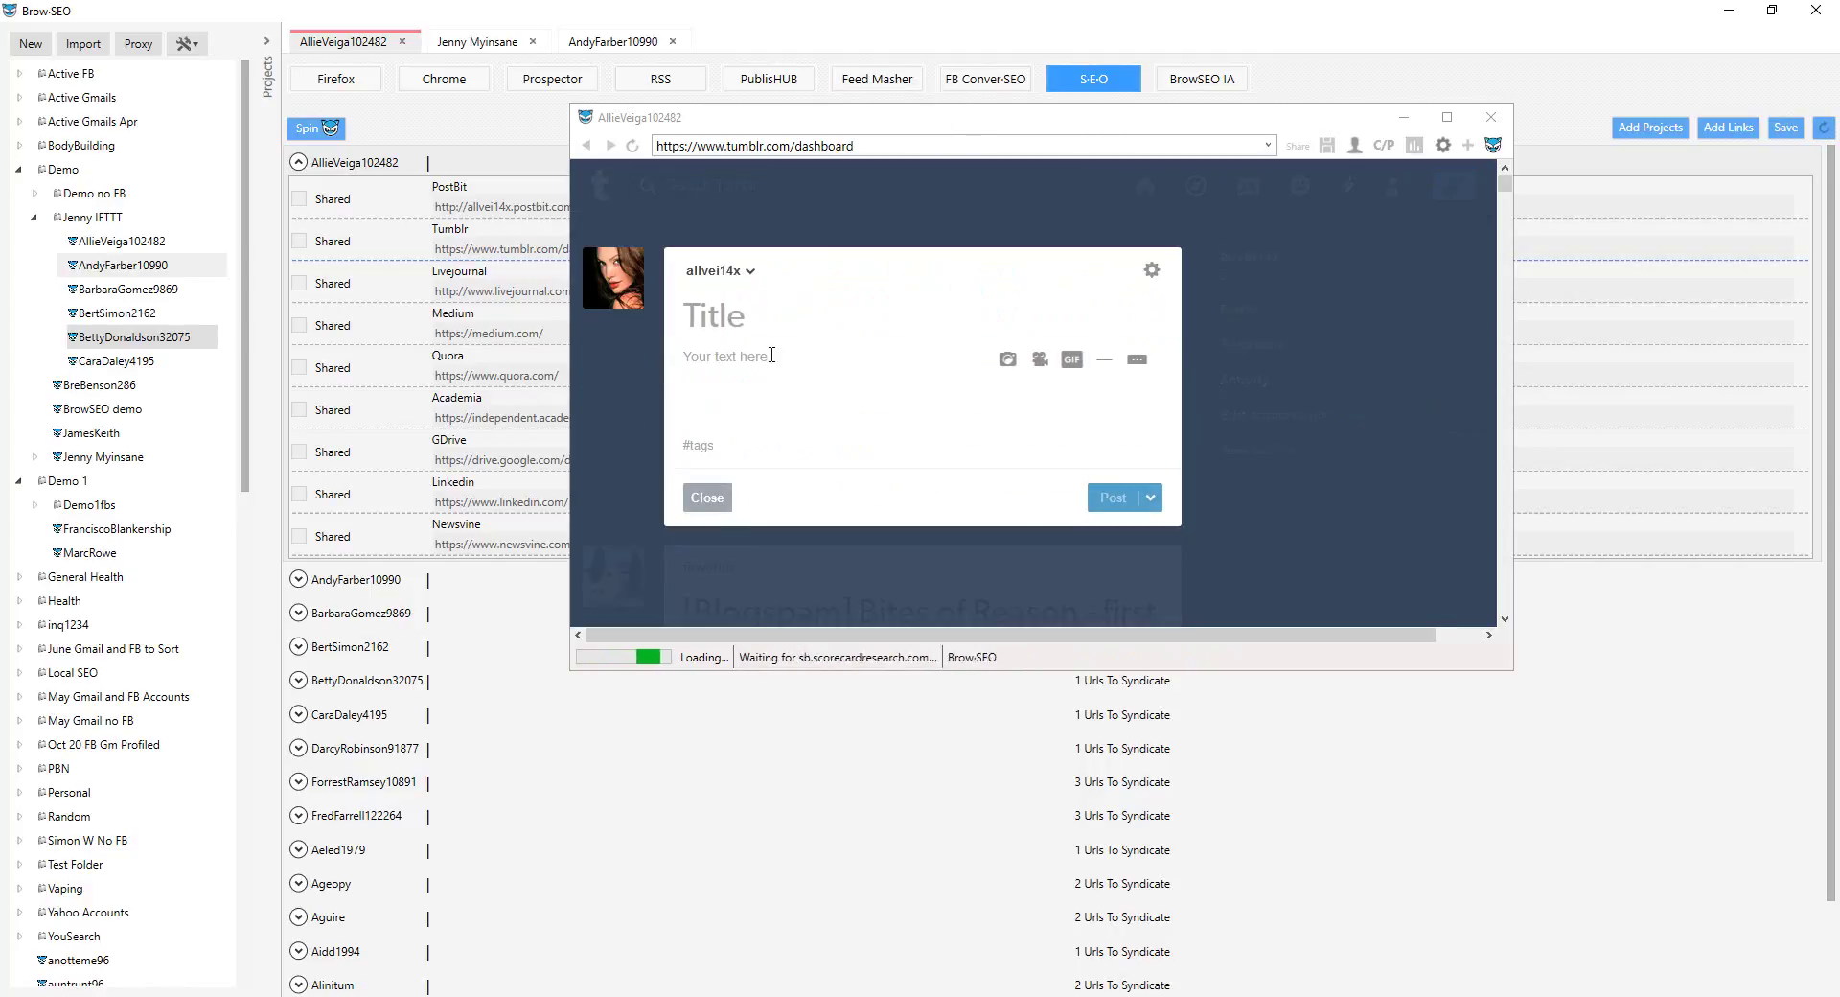
pyautogui.hotkey('ctrl', 'v')
pyautogui.moveTo(1061, 365); pyautogui.dragTo(681, 358)
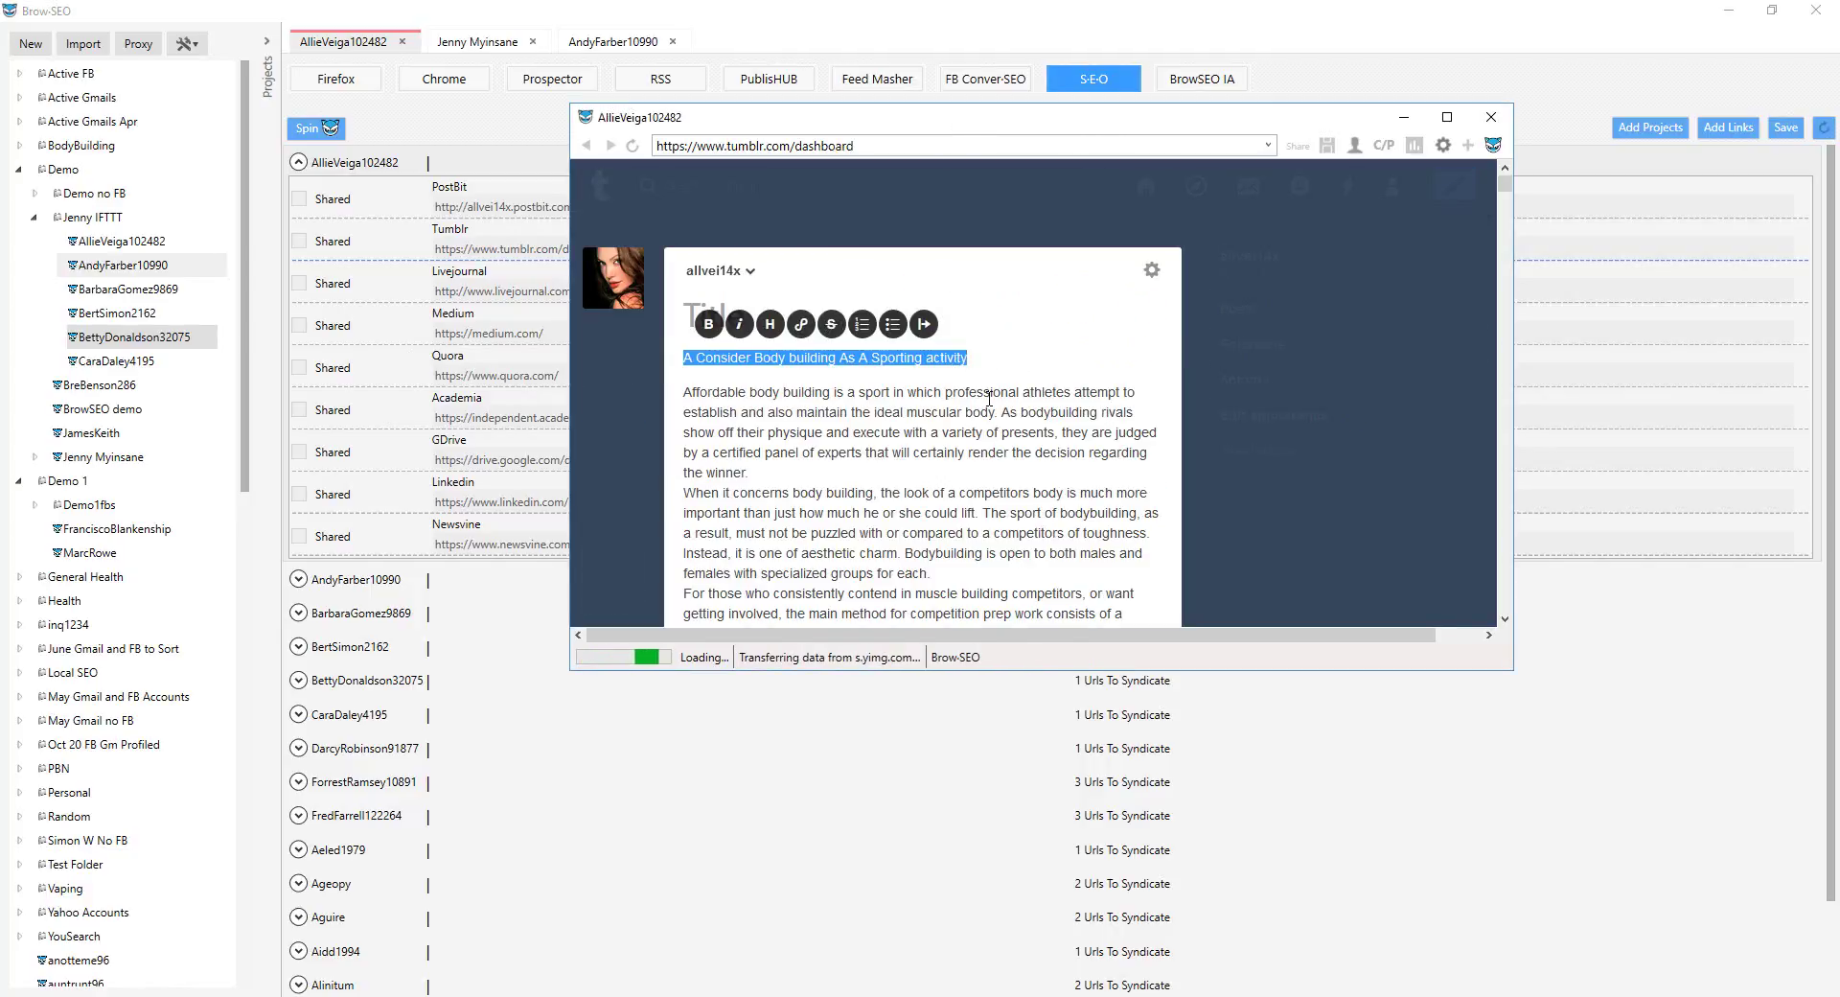
pyautogui.hotkey('ctrl', 'z')
# Step: Spin the article again and paste it into the body of the Tumblr text post
pyautogui.click(329, 127)
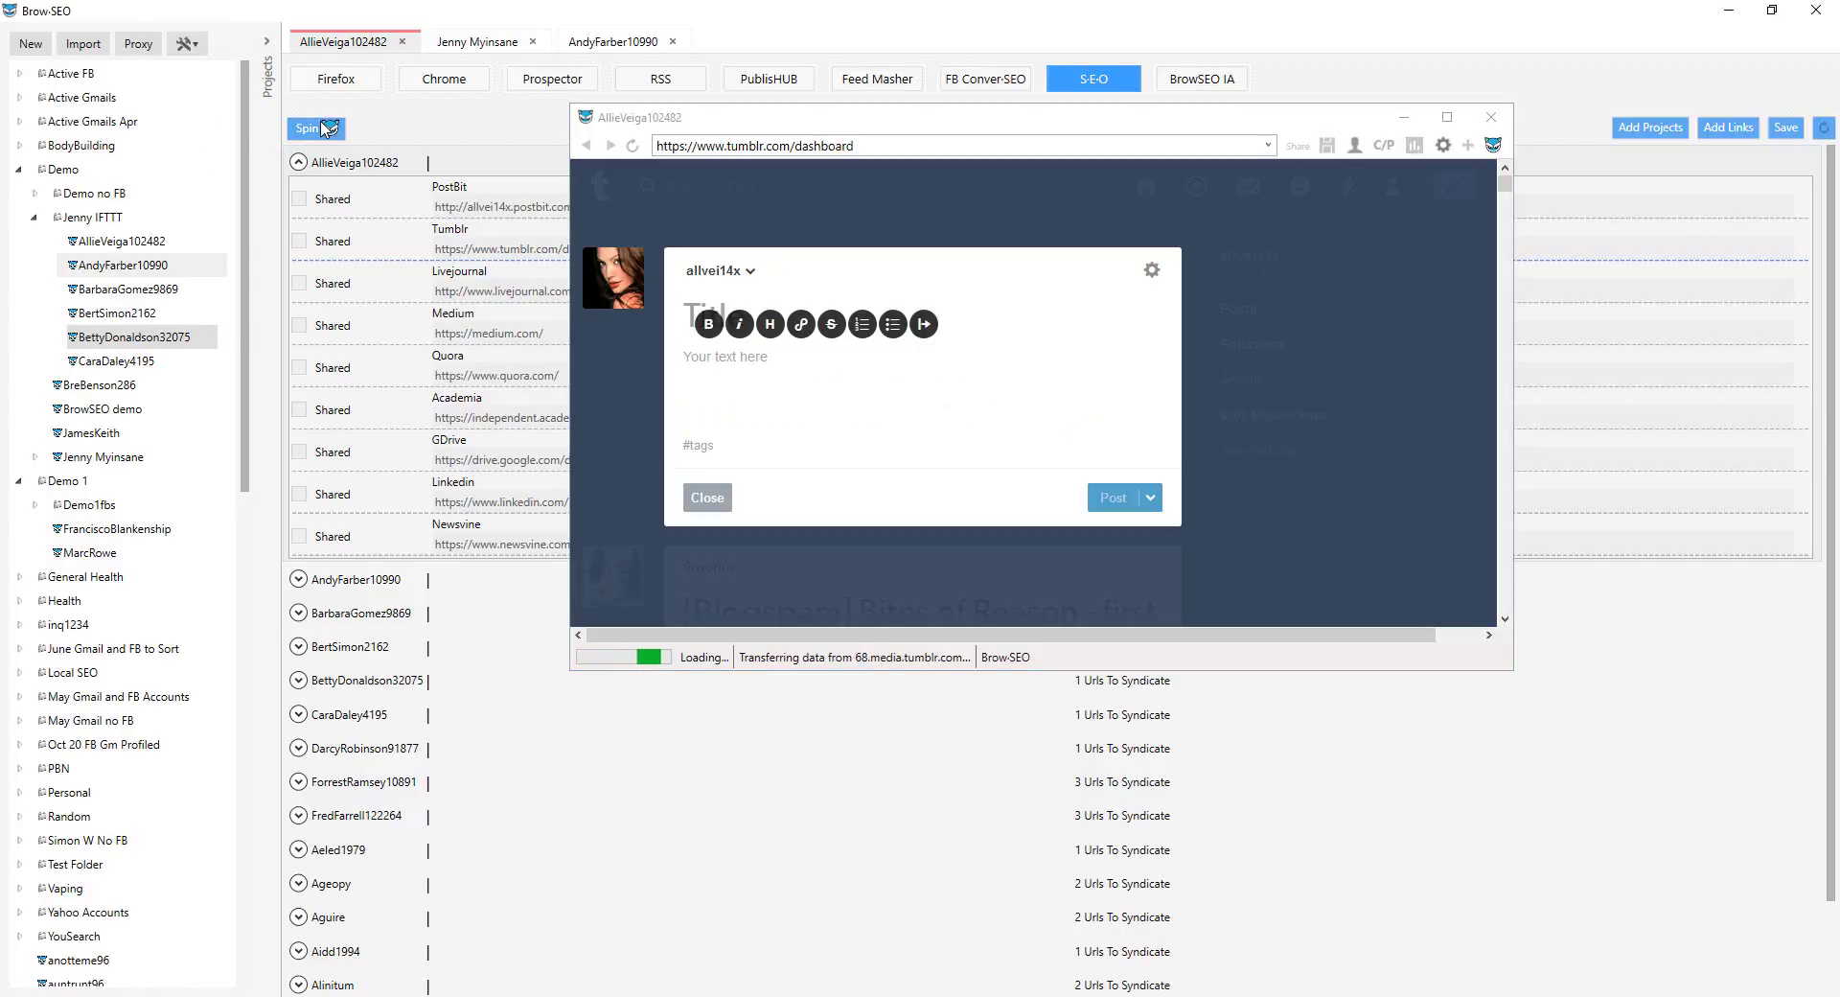
pyautogui.click(797, 390)
pyautogui.hotkey('ctrl', 'v')
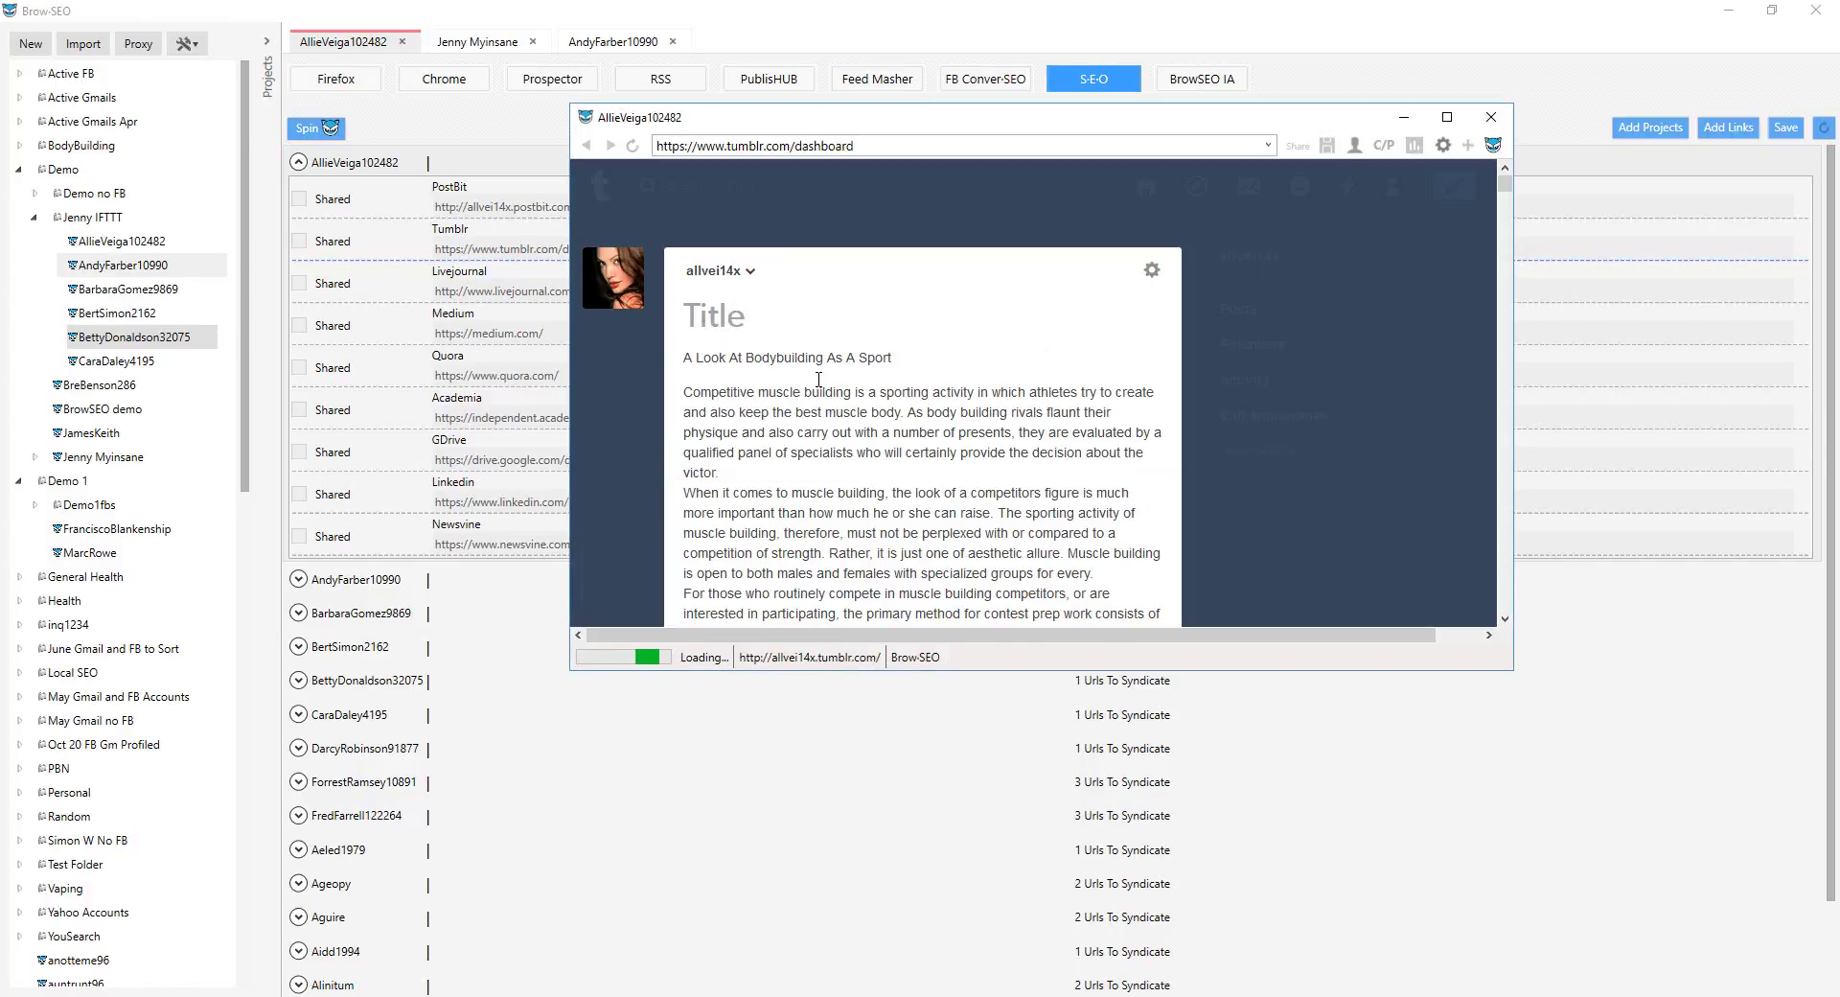
# Step: Move the heading line "A Look At Bodybuilding As A Sport" into the Tumblr post's title and publish the post
pyautogui.moveTo(903, 369); pyautogui.dragTo(681, 358)
pyautogui.hotkey('ctrl', 'c')
pyautogui.press('BackSpace')
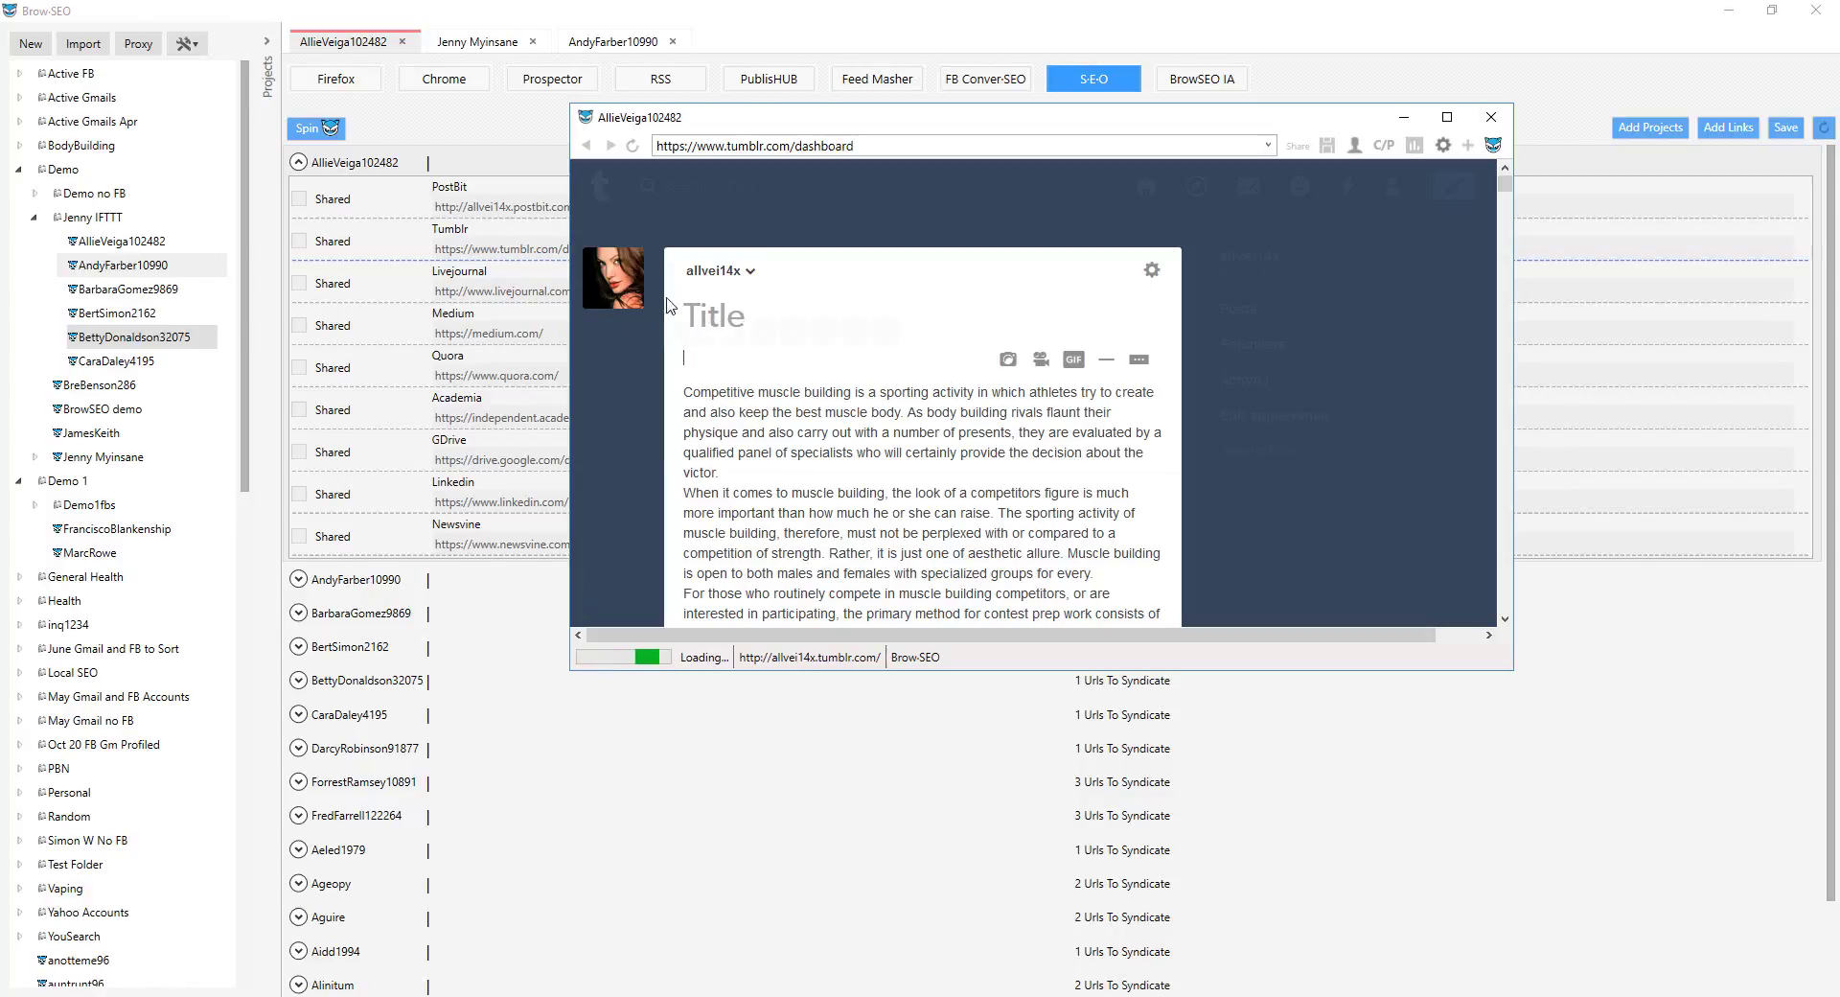
pyautogui.click(707, 319)
pyautogui.hotkey('ctrl', 'v')
pyautogui.scroll(-10, 997, 456)
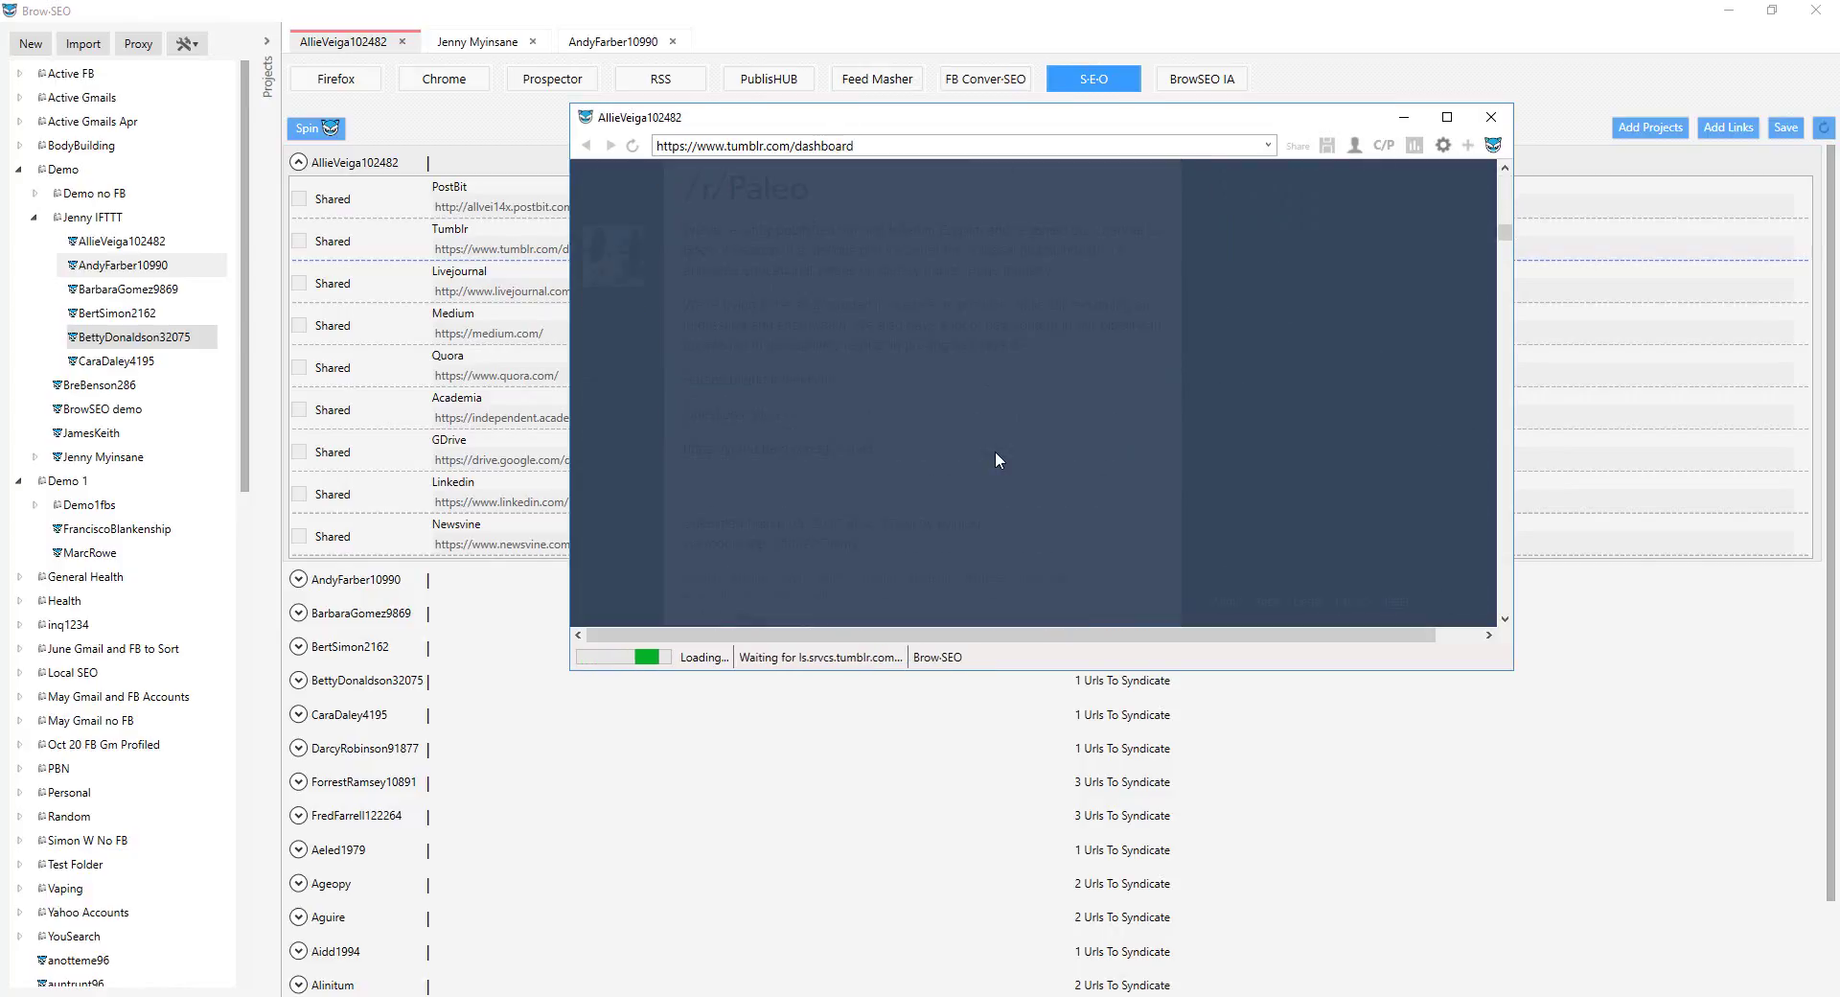
pyautogui.click(1115, 580)
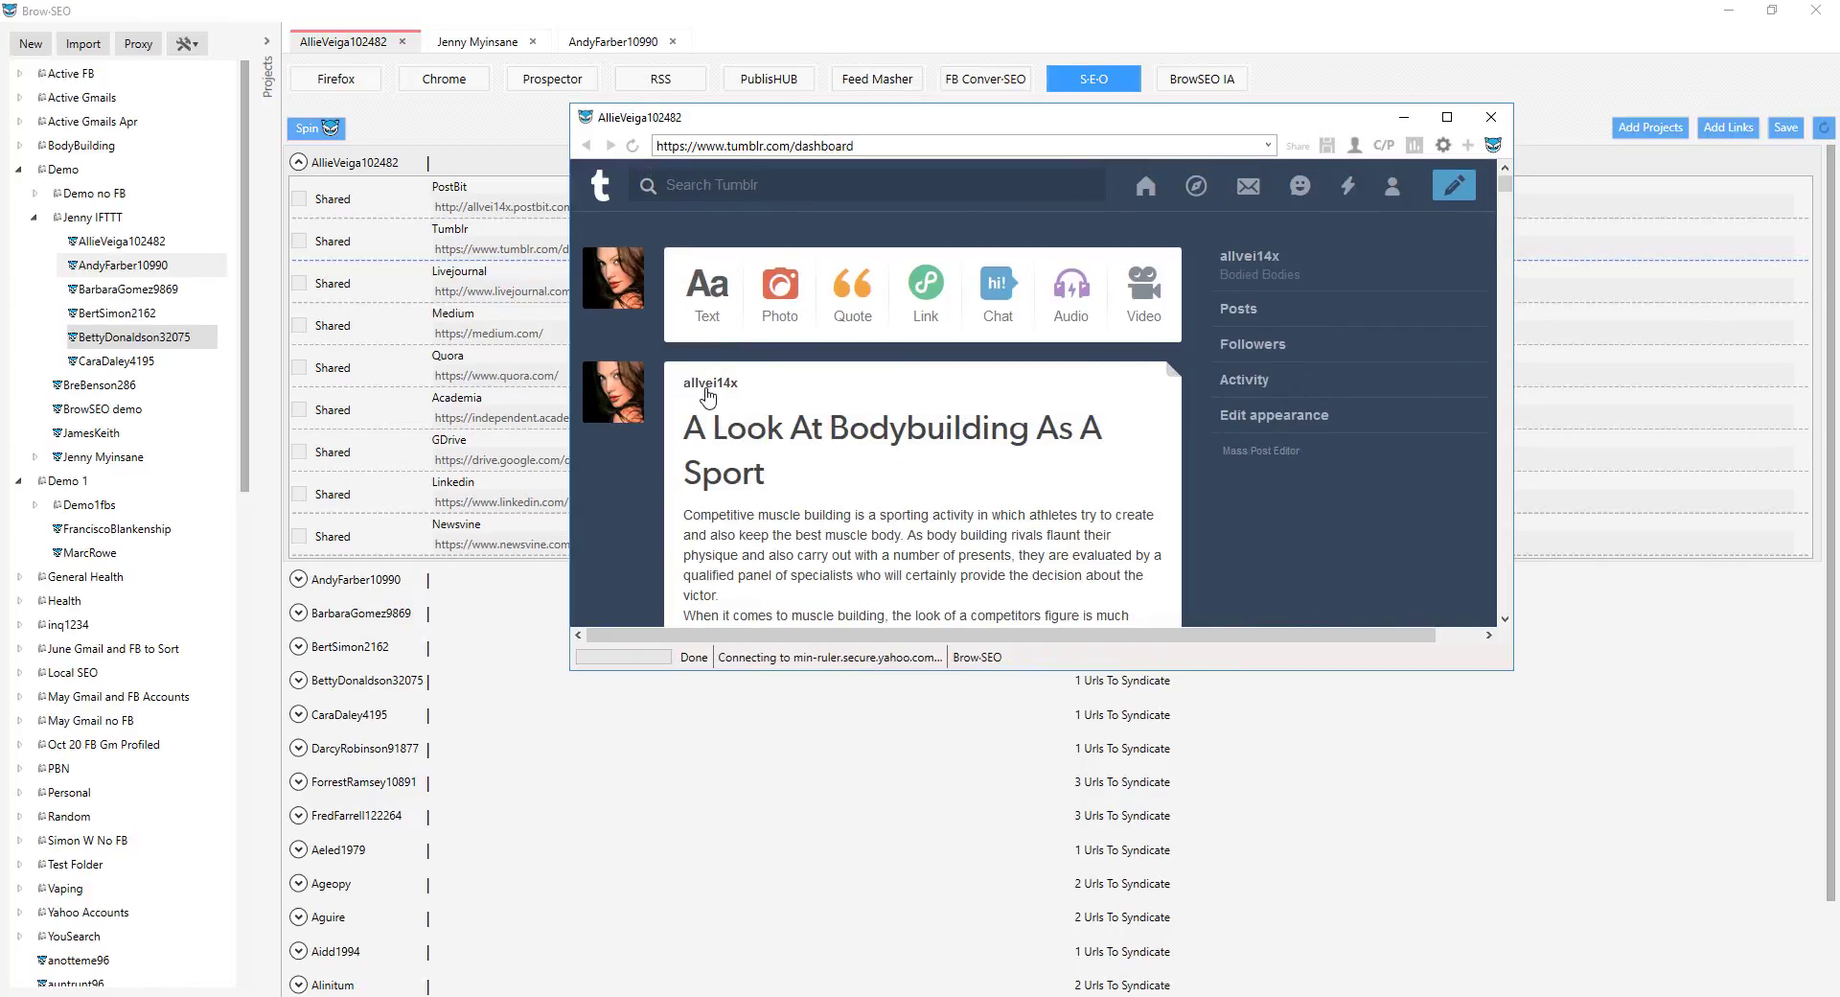
# Step: Review the published article on the Tumblr blog page and close its browser window
pyautogui.click(704, 383)
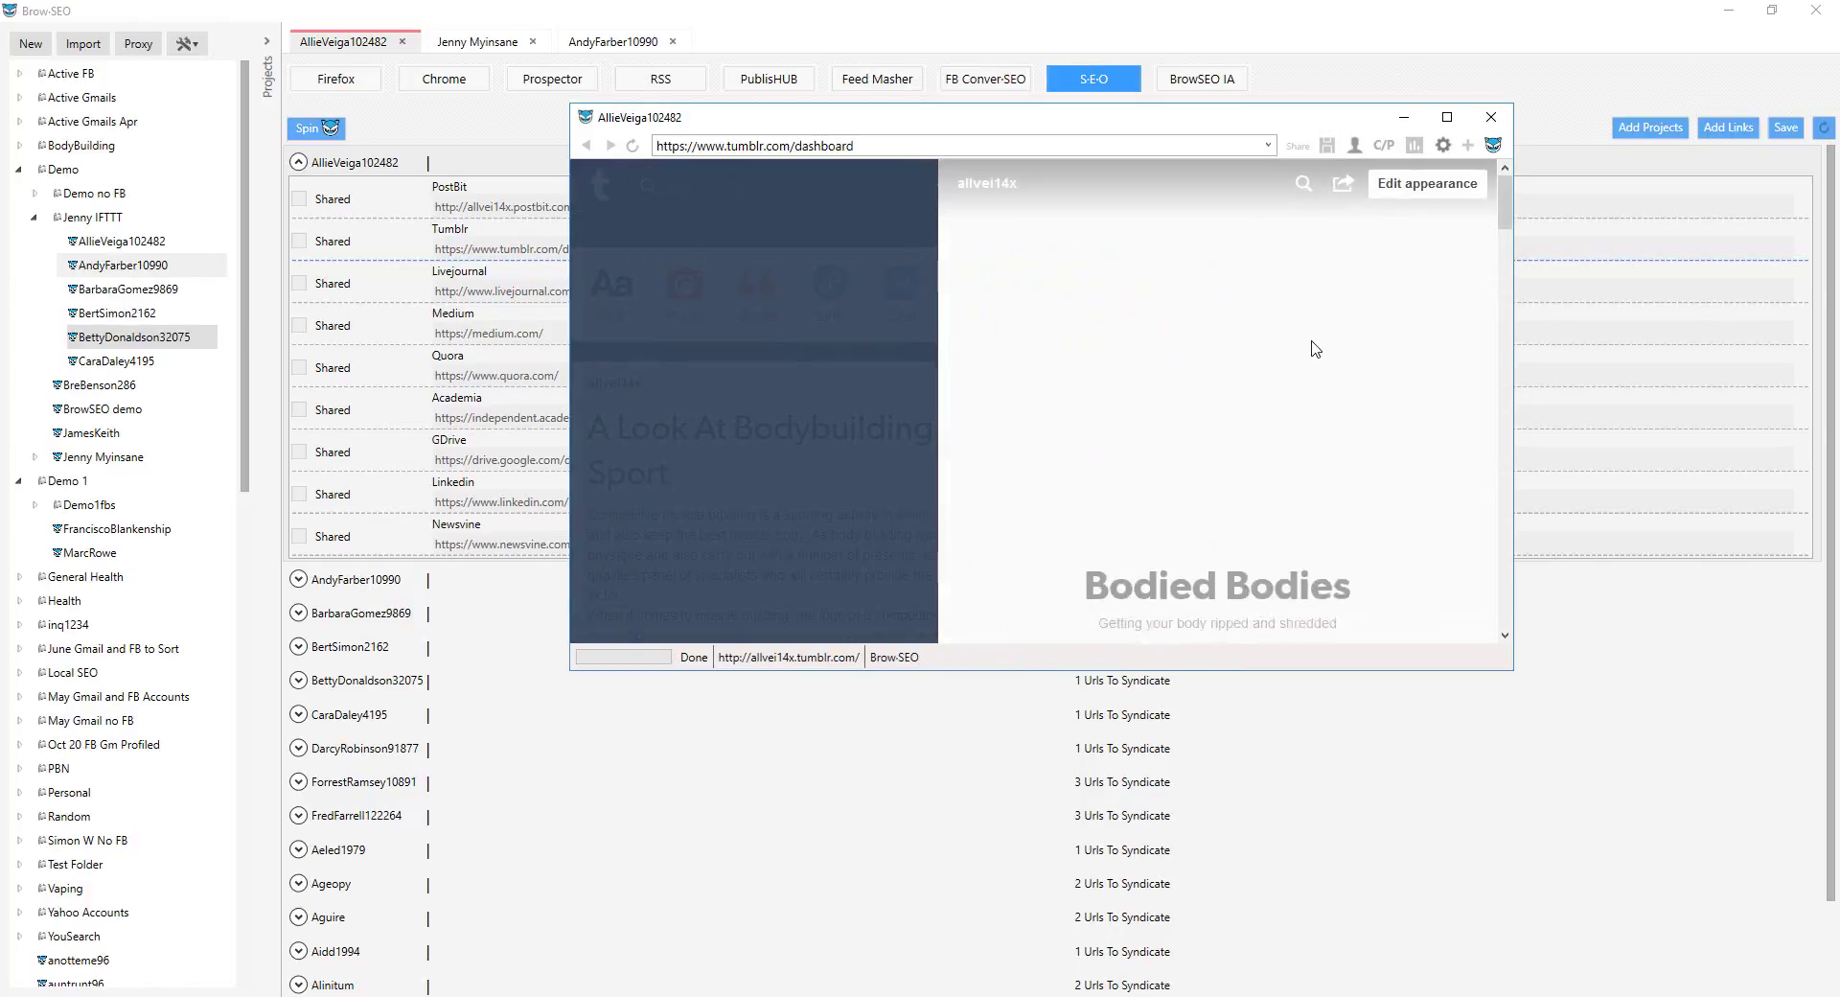
pyautogui.scroll(-6, 1313, 365)
pyautogui.scroll(-12, 1306, 438)
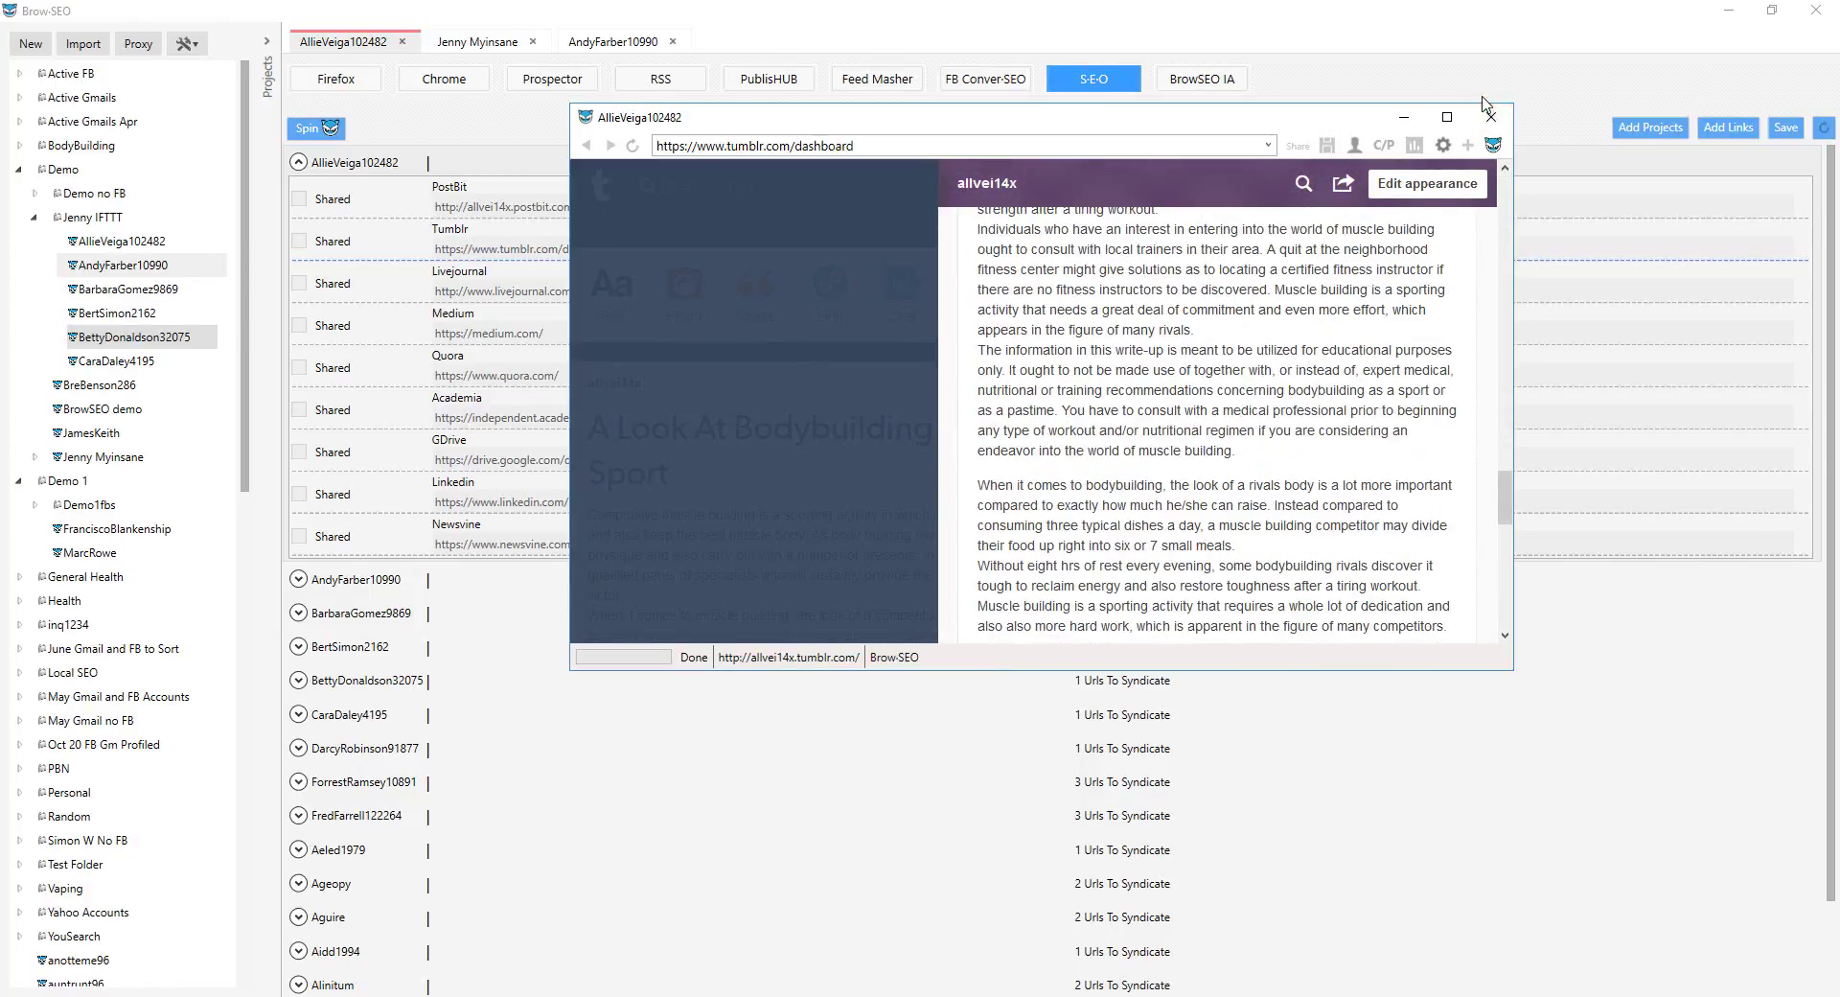
pyautogui.click(1490, 116)
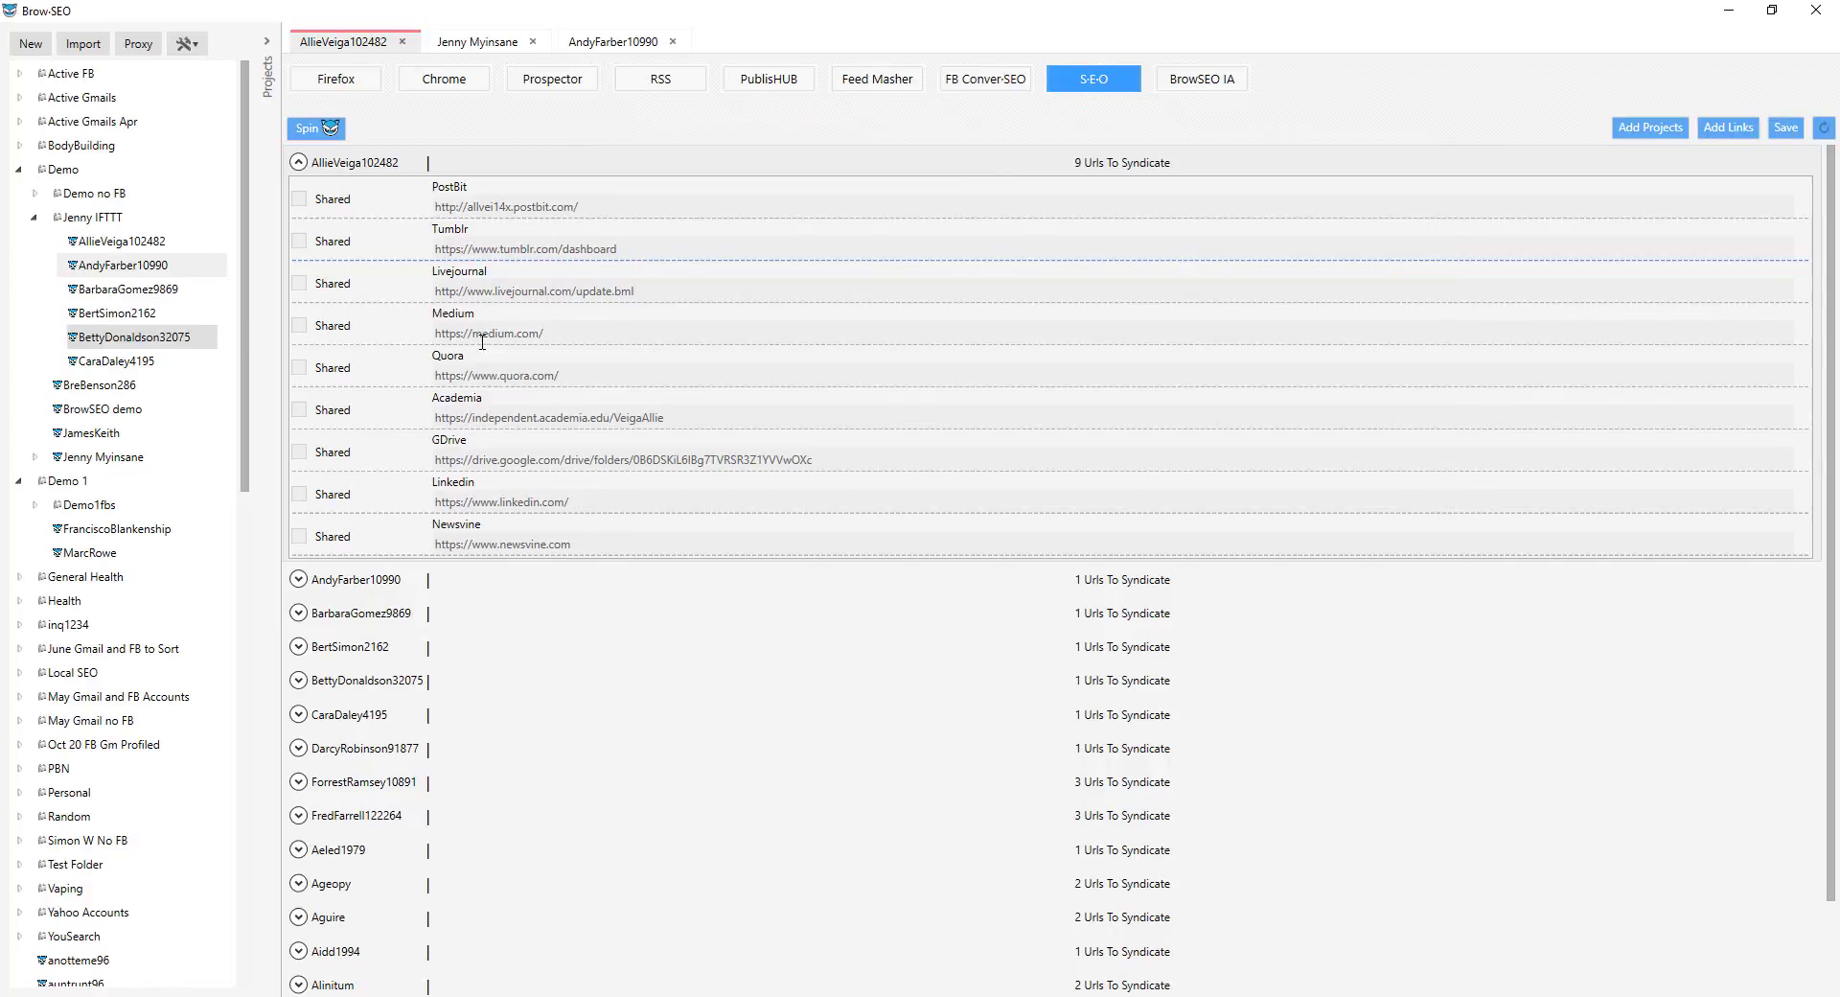
# Step: Launch the Livejournal link in Project Browser FF and place the project's copy-paste profile details beside its window
pyautogui.rightClick(503, 283)
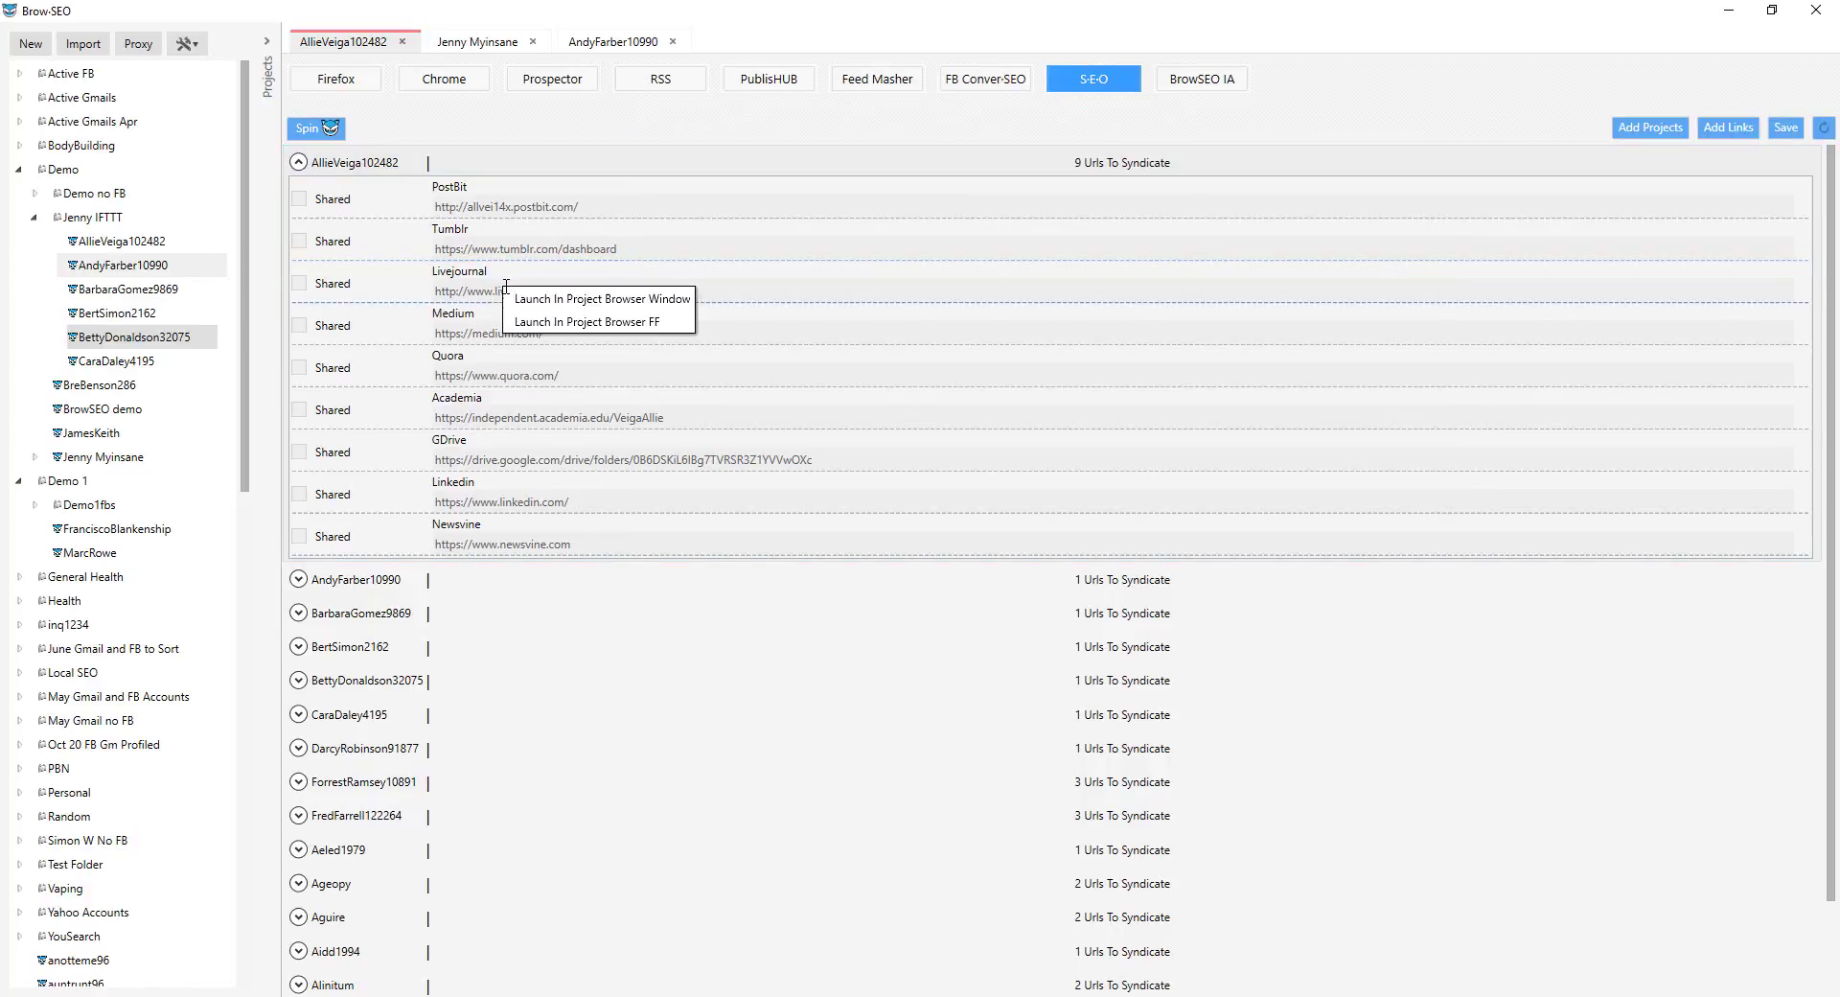
pyautogui.click(613, 319)
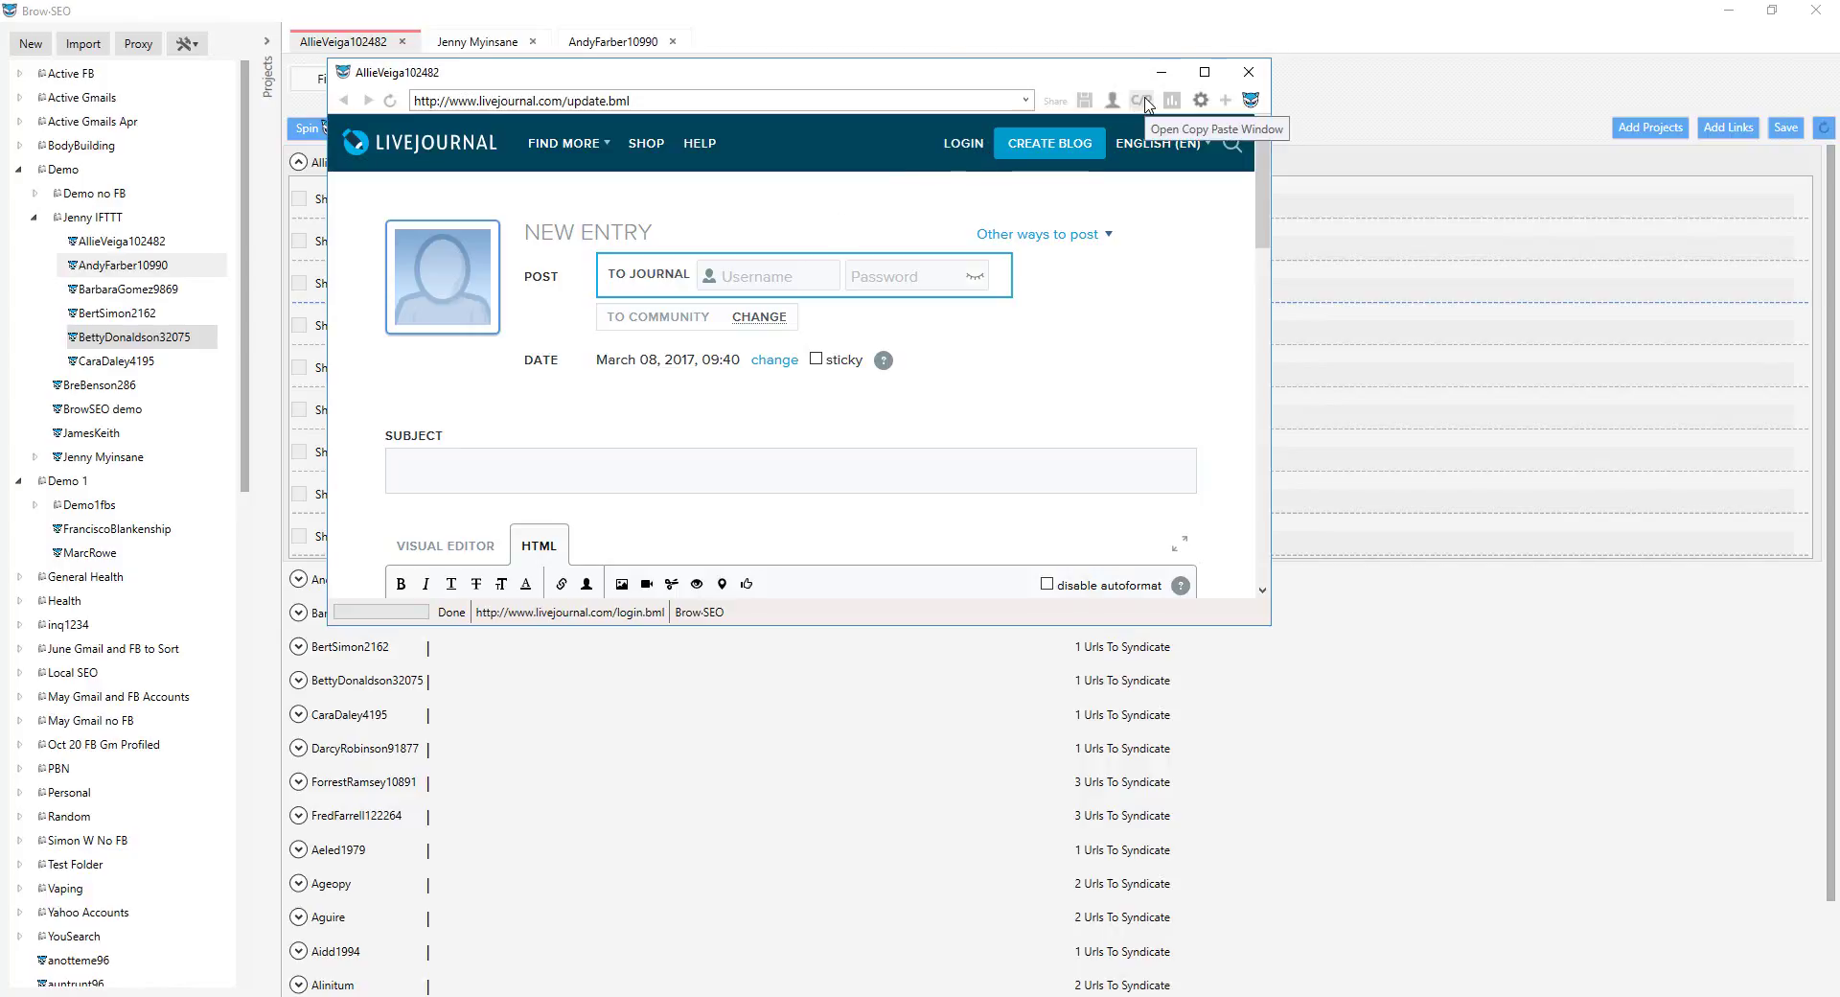
pyautogui.moveTo(1061, 79); pyautogui.dragTo(1096, 595)
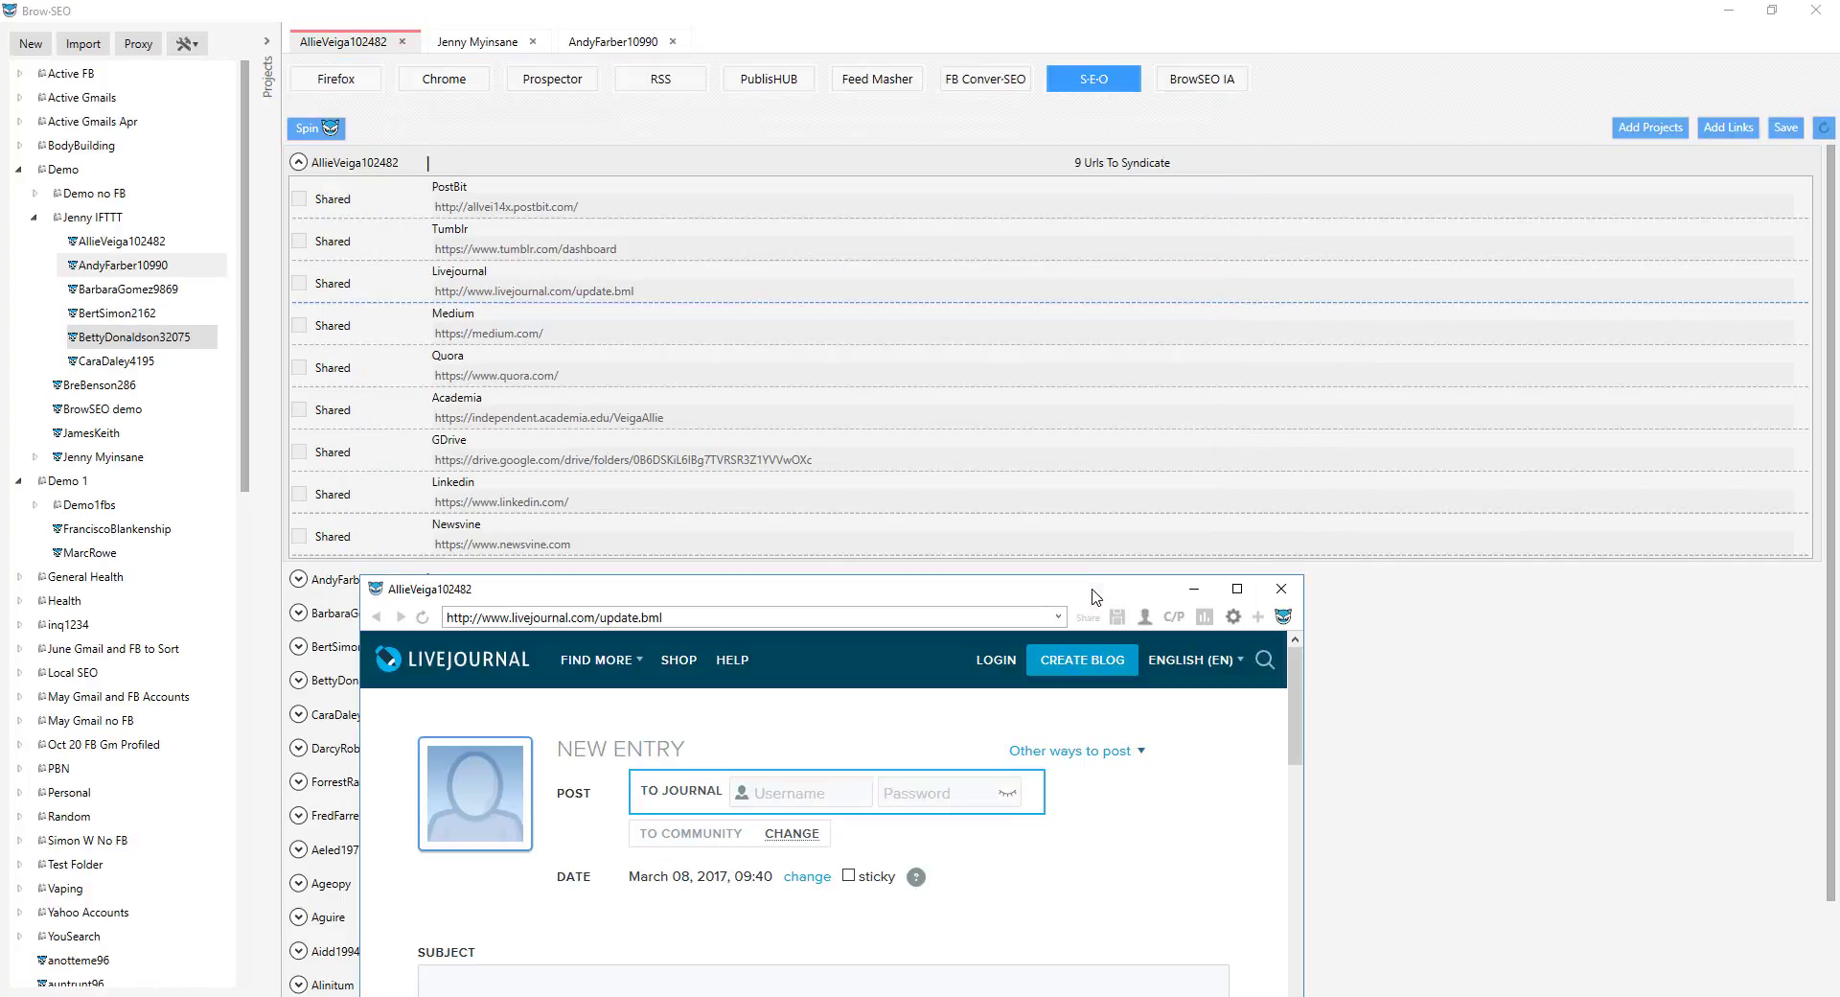
pyautogui.click(1171, 618)
pyautogui.click(896, 495)
pyautogui.click(906, 522)
pyautogui.click(912, 527)
pyautogui.moveTo(784, 543); pyautogui.dragTo(1371, 490)
pyautogui.moveTo(738, 588); pyautogui.dragTo(720, 165)
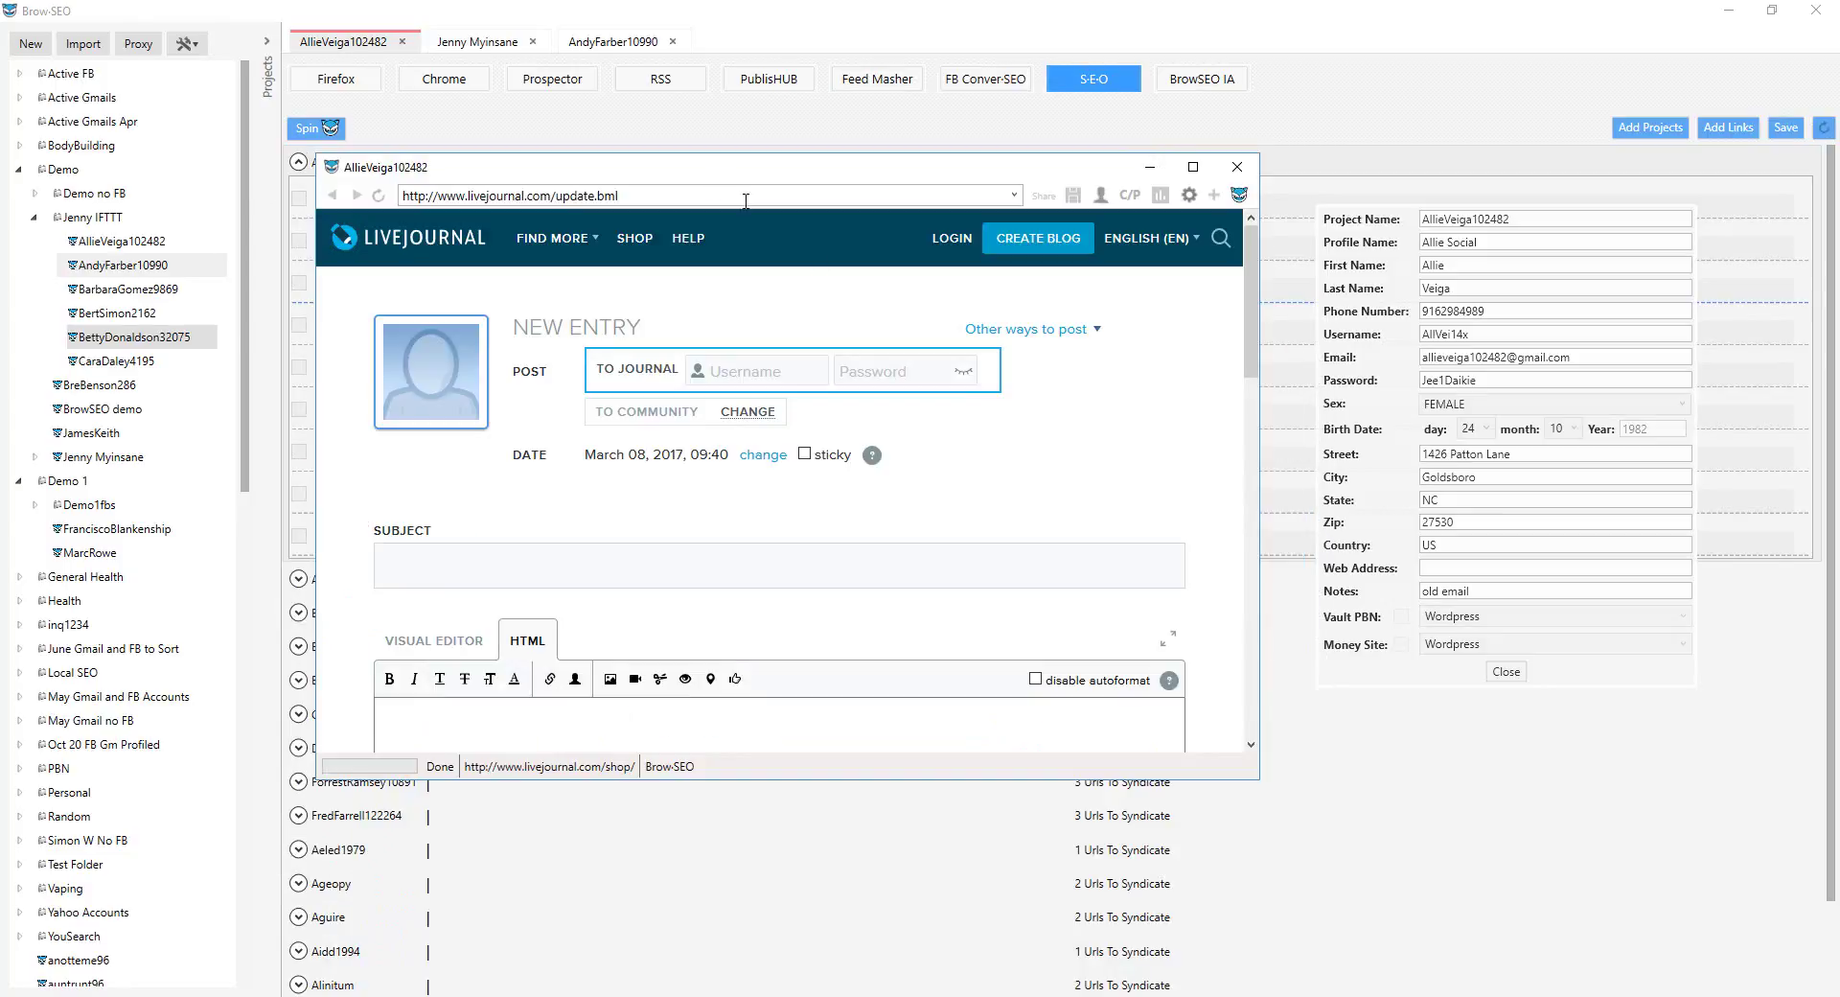
# Step: Copy the username and account password from the profile details into the new LiveJournal entry's login fields
pyautogui.click(757, 377)
pyautogui.doubleClick(1436, 334)
pyautogui.hotkey('ctrl', 'c')
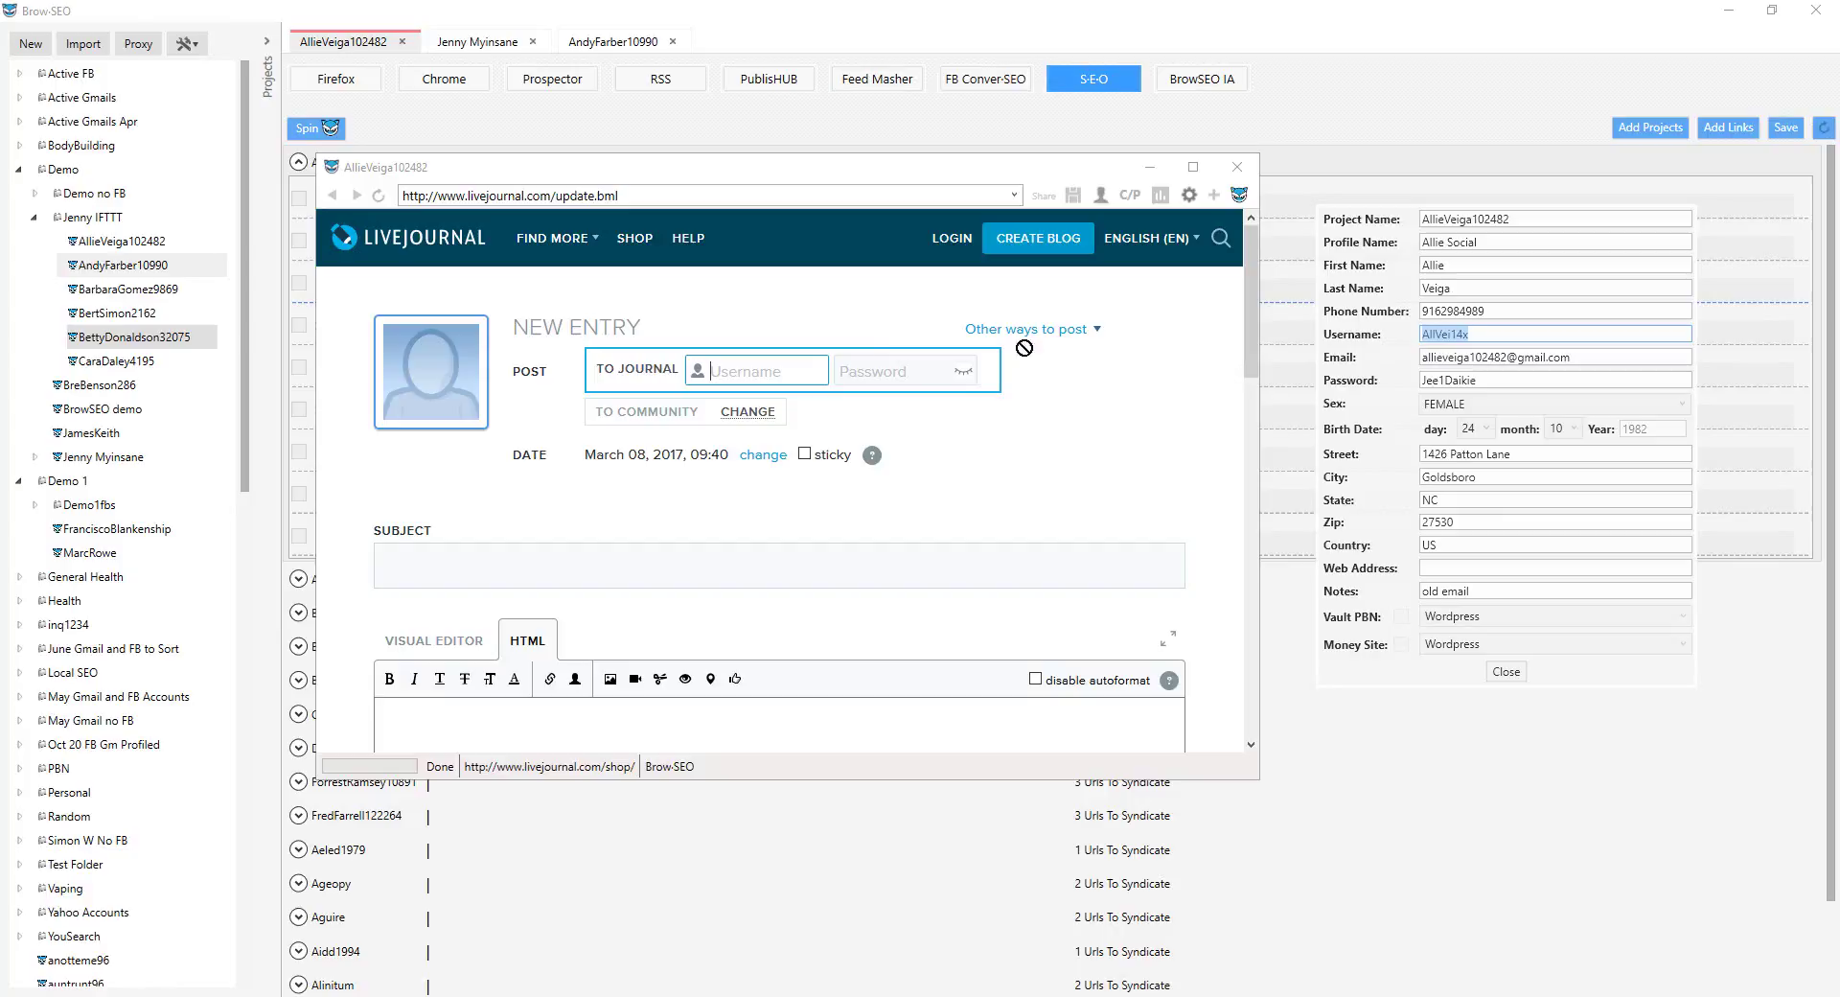
pyautogui.click(749, 370)
pyautogui.hotkey('ctrl', 'v')
pyautogui.doubleClick(1447, 379)
pyautogui.hotkey('ctrl', 'c')
pyautogui.click(891, 371)
pyautogui.hotkey('ctrl', 'v')
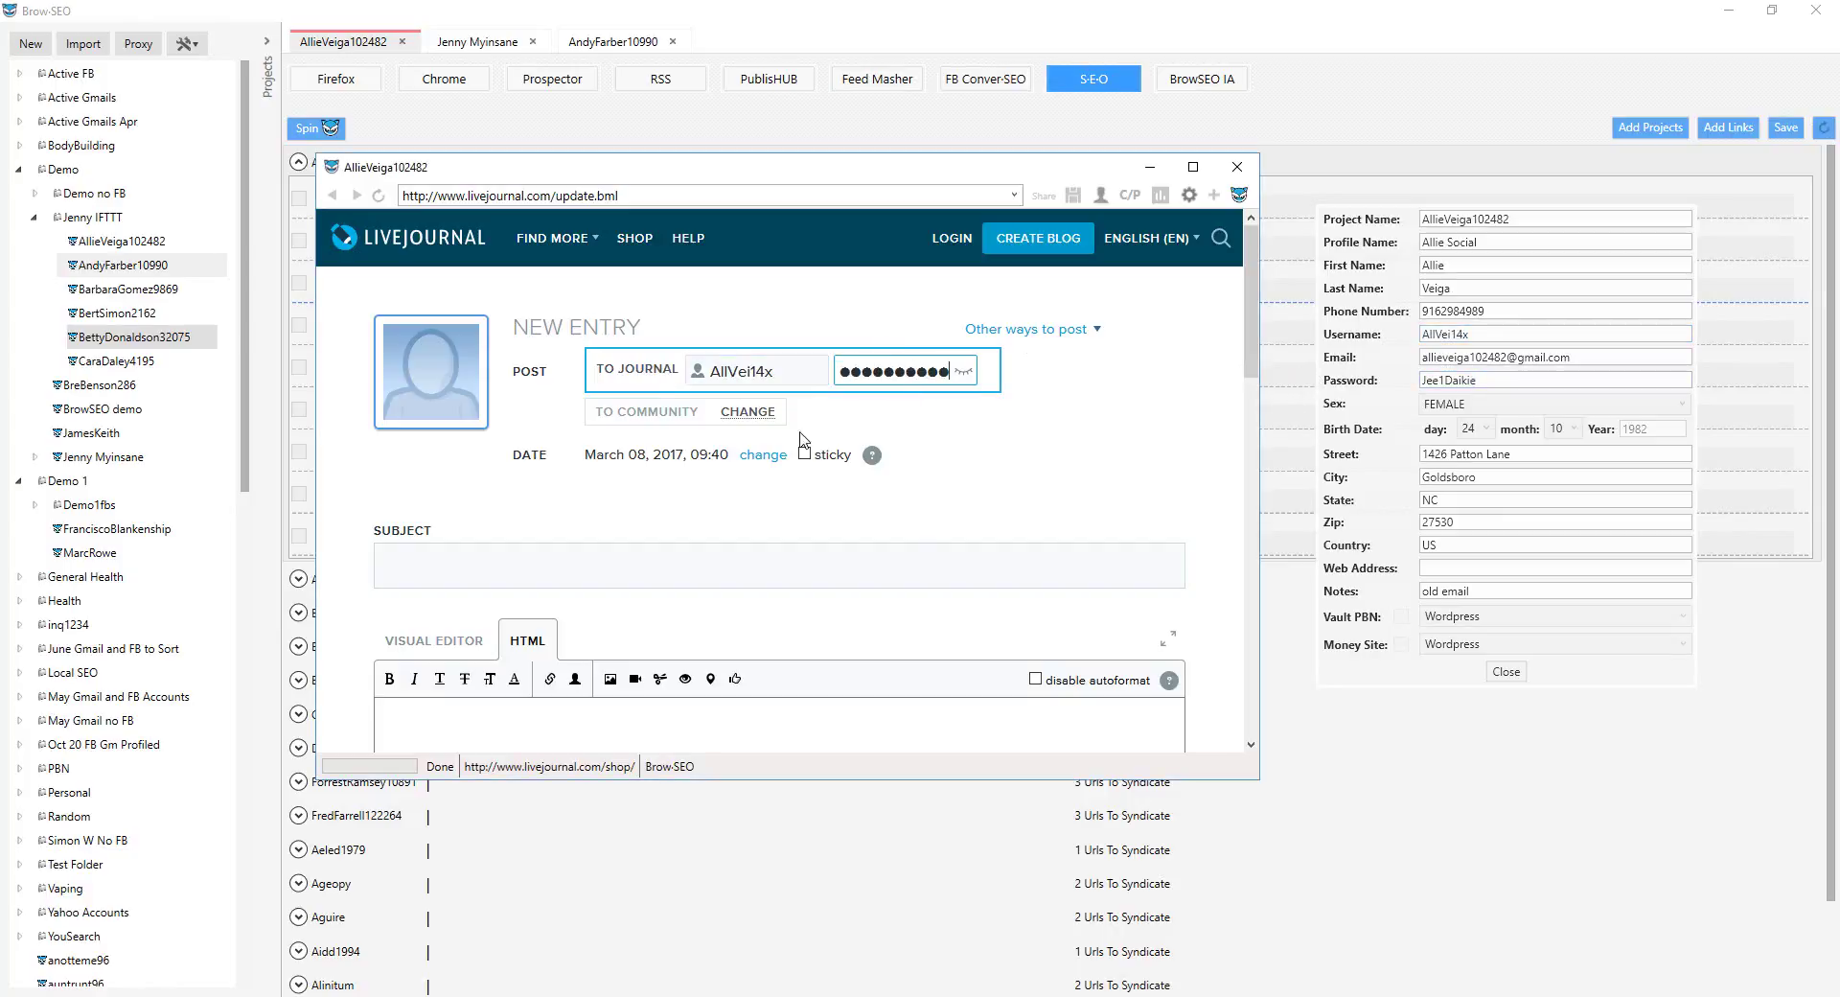
# Step: Spin the article again and paste it into the LiveJournal entry's HTML body
pyautogui.scroll(-1, 640, 469)
pyautogui.click(640, 448)
pyautogui.moveTo(382, 154); pyautogui.dragTo(460, 159)
pyautogui.click(509, 604)
pyautogui.hotkey('ctrl', 'v')
pyautogui.scroll(5, 672, 467)
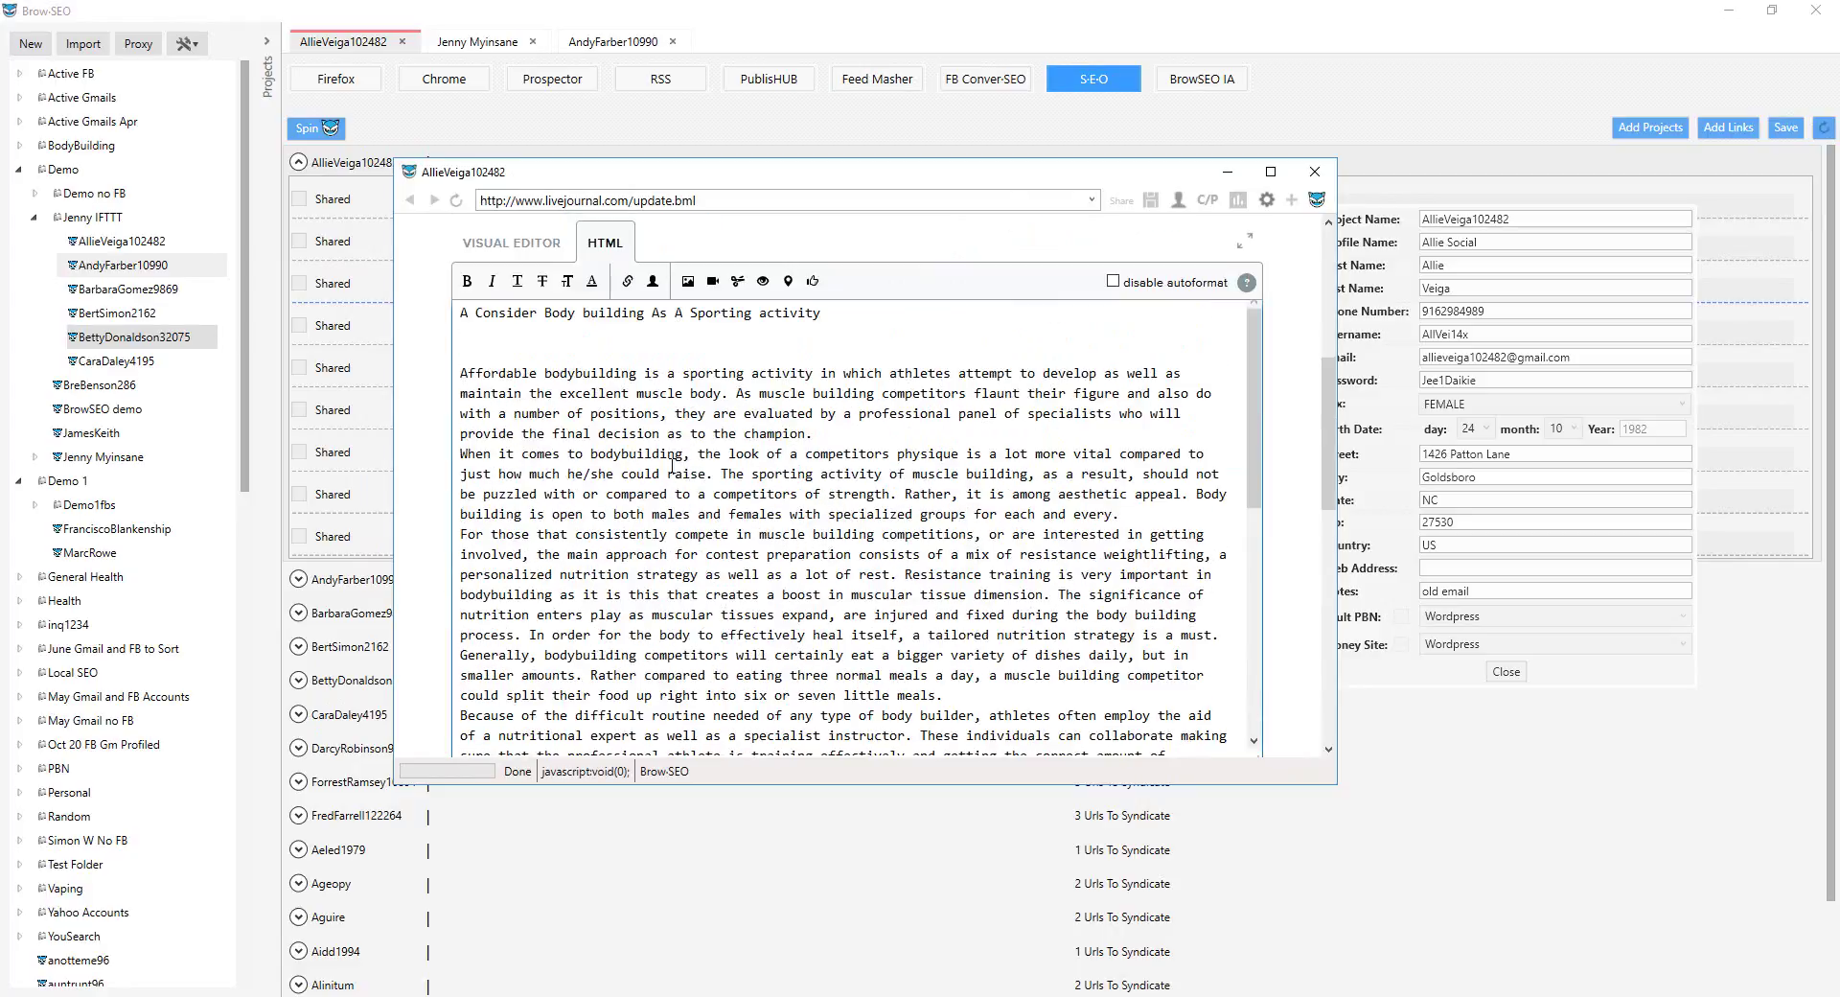
# Step: Move the heading line "A Consider Body building As A Sporting activity" into the entry's subject and remove two line breaks left above the text
pyautogui.moveTo(821, 313); pyautogui.dragTo(284, 259)
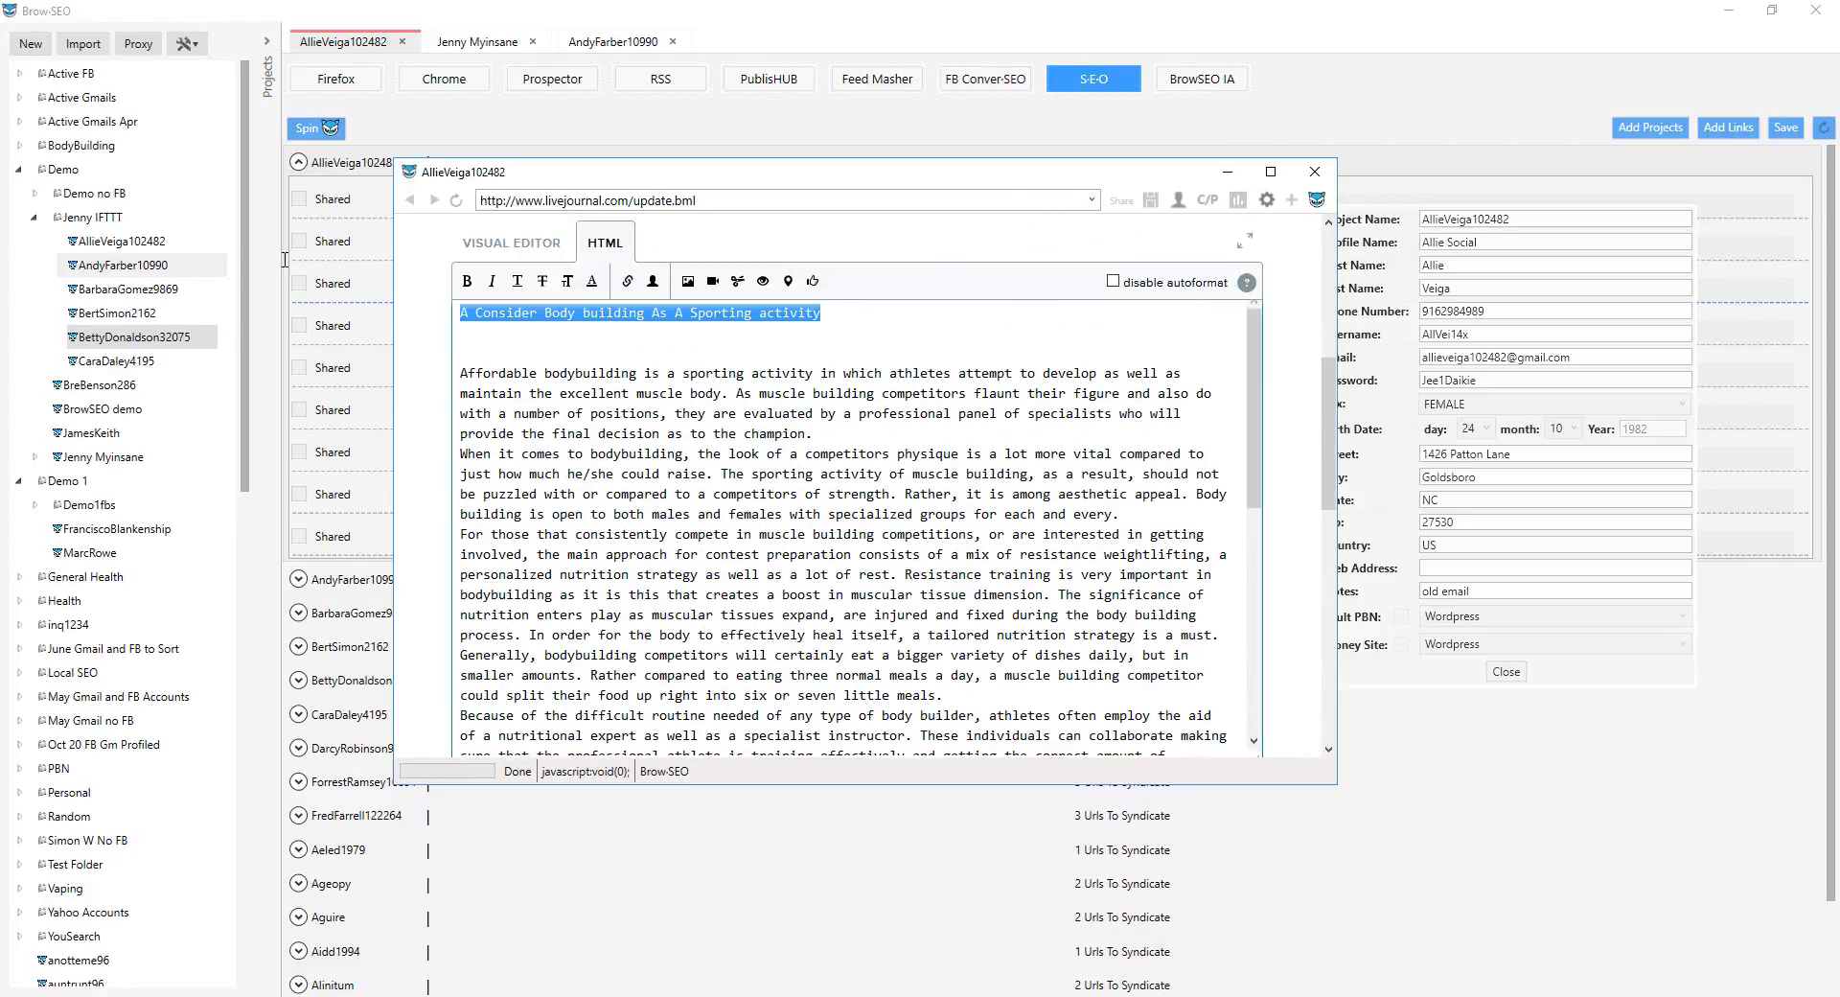
pyautogui.hotkey('ctrl', 'x')
pyautogui.press('Delete')
pyautogui.press('Delete')
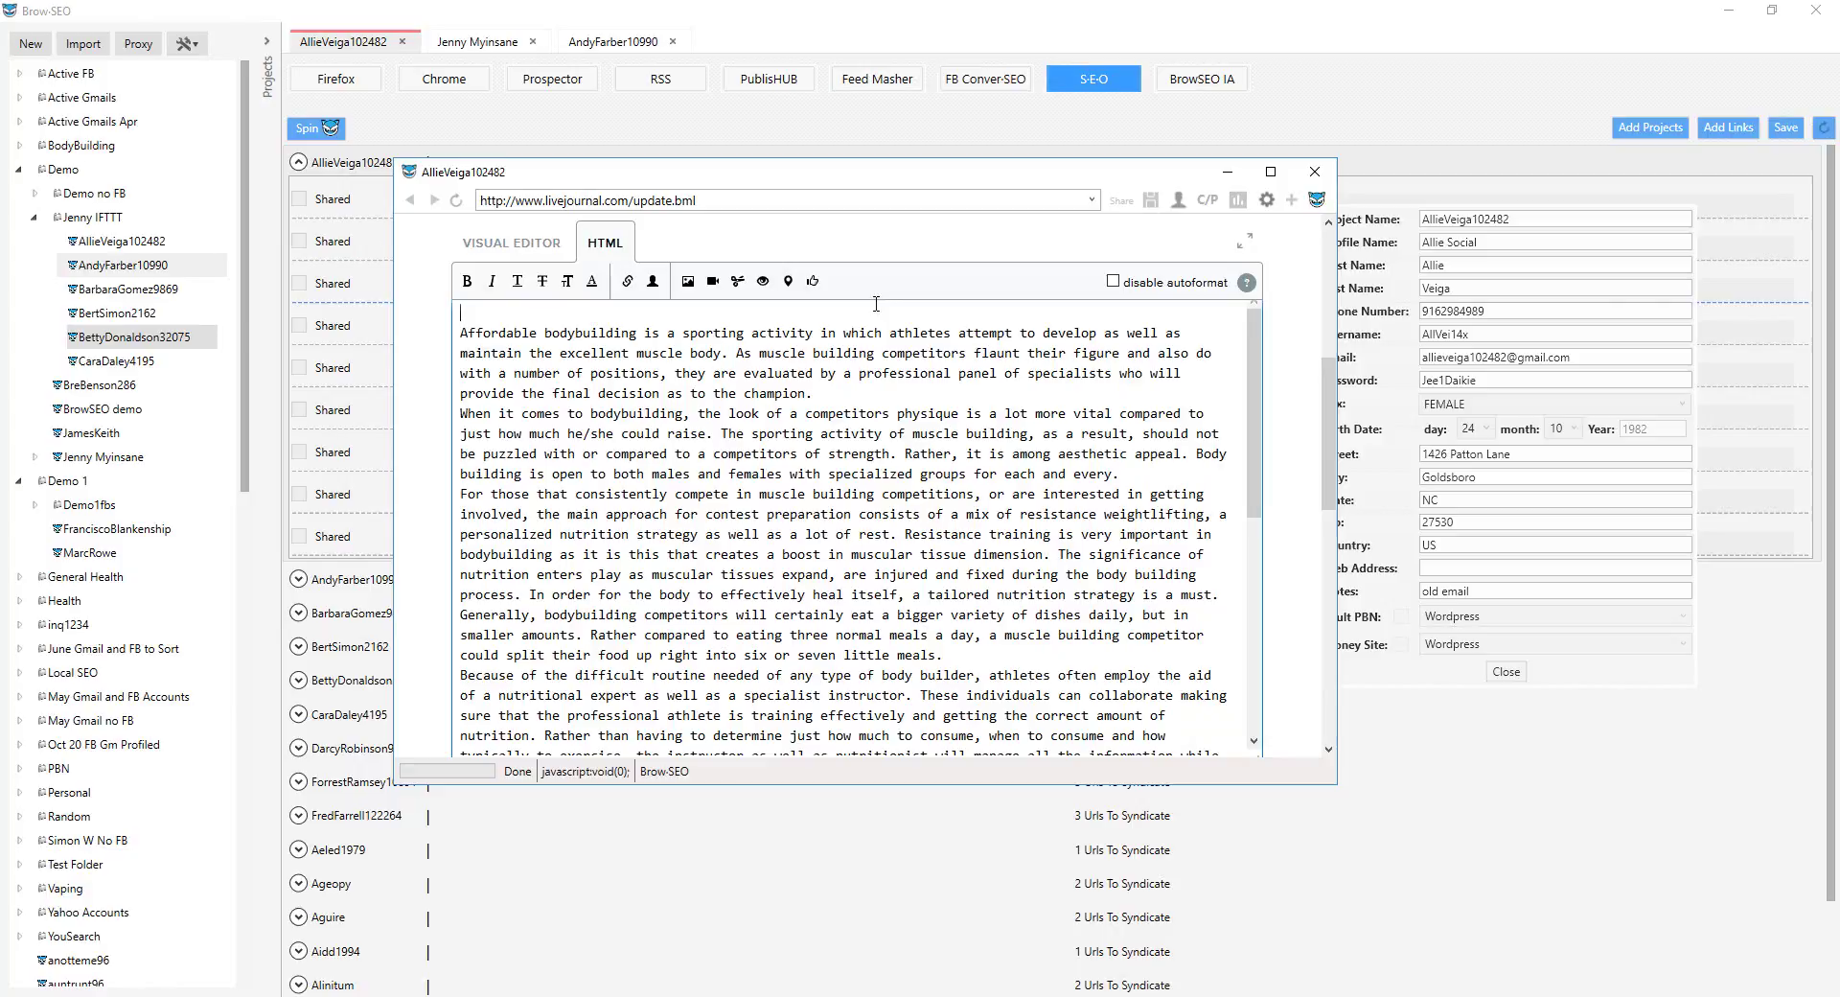
pyautogui.scroll(3, 732, 278)
pyautogui.click(675, 499)
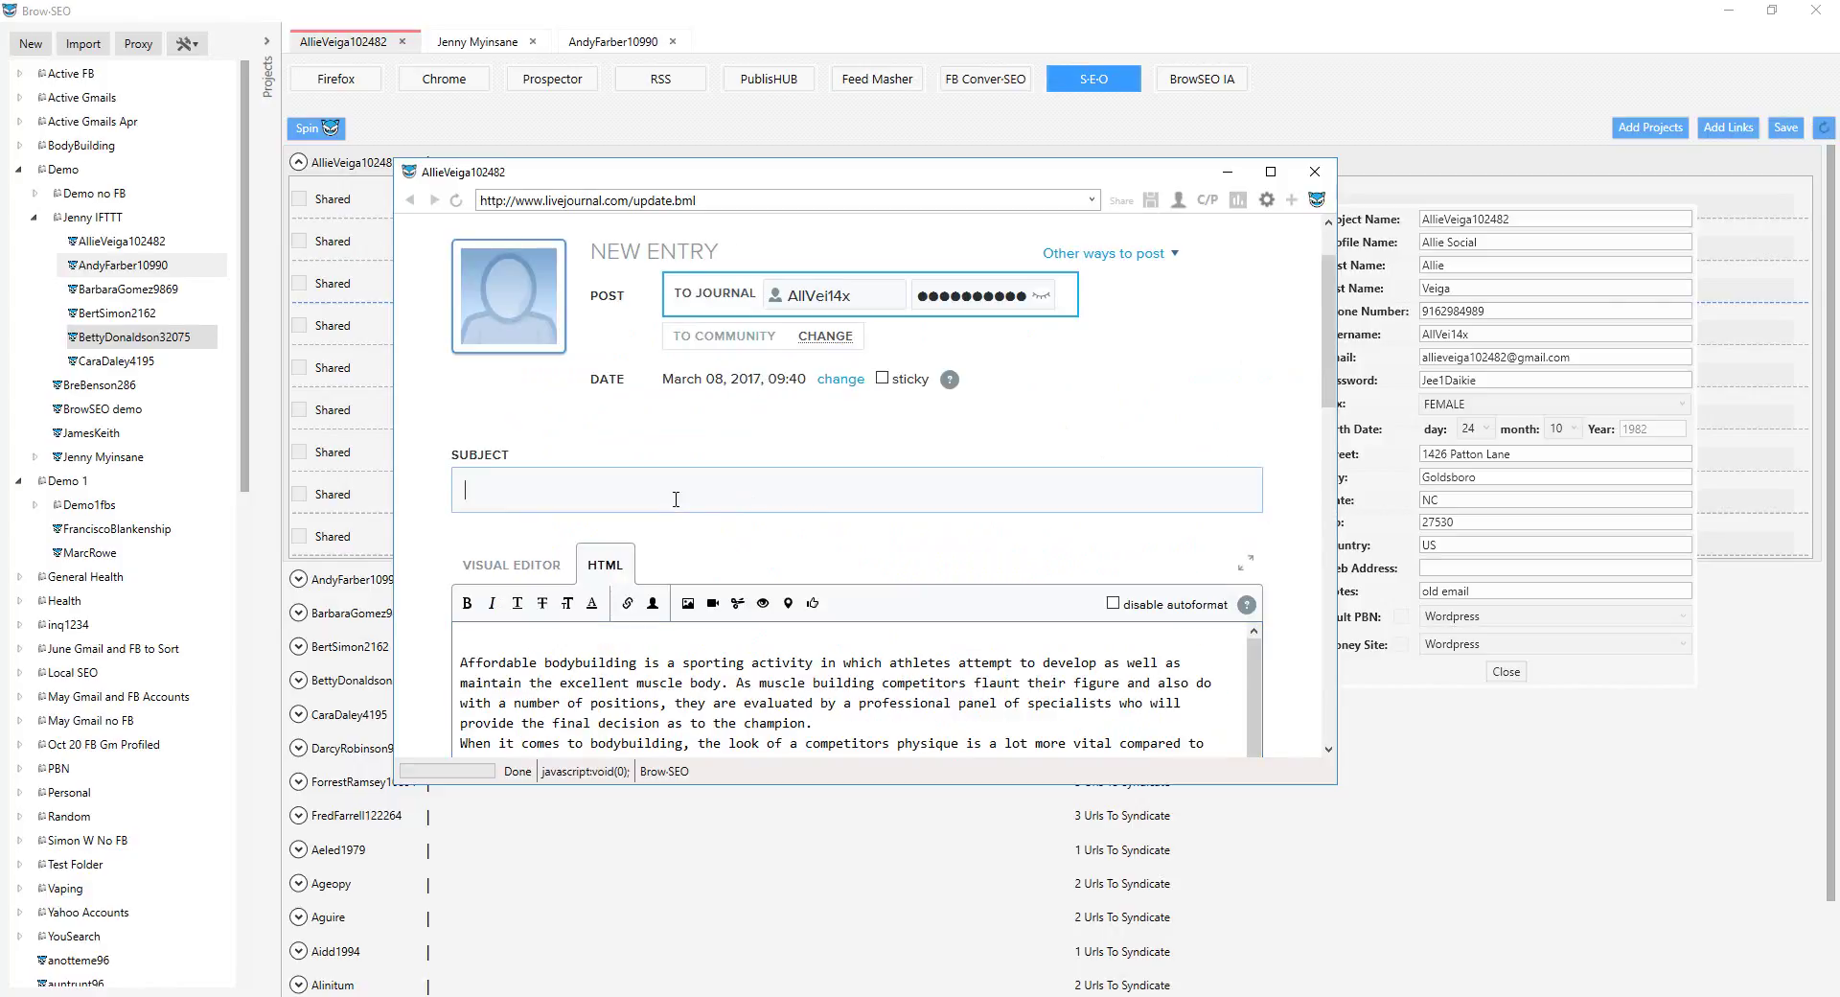
pyautogui.hotkey('ctrl', 'v')
# Step: Submit the LiveJournal entry with its default options and minimize its browser window
pyautogui.scroll(-10, 675, 499)
pyautogui.scroll(-4, 735, 480)
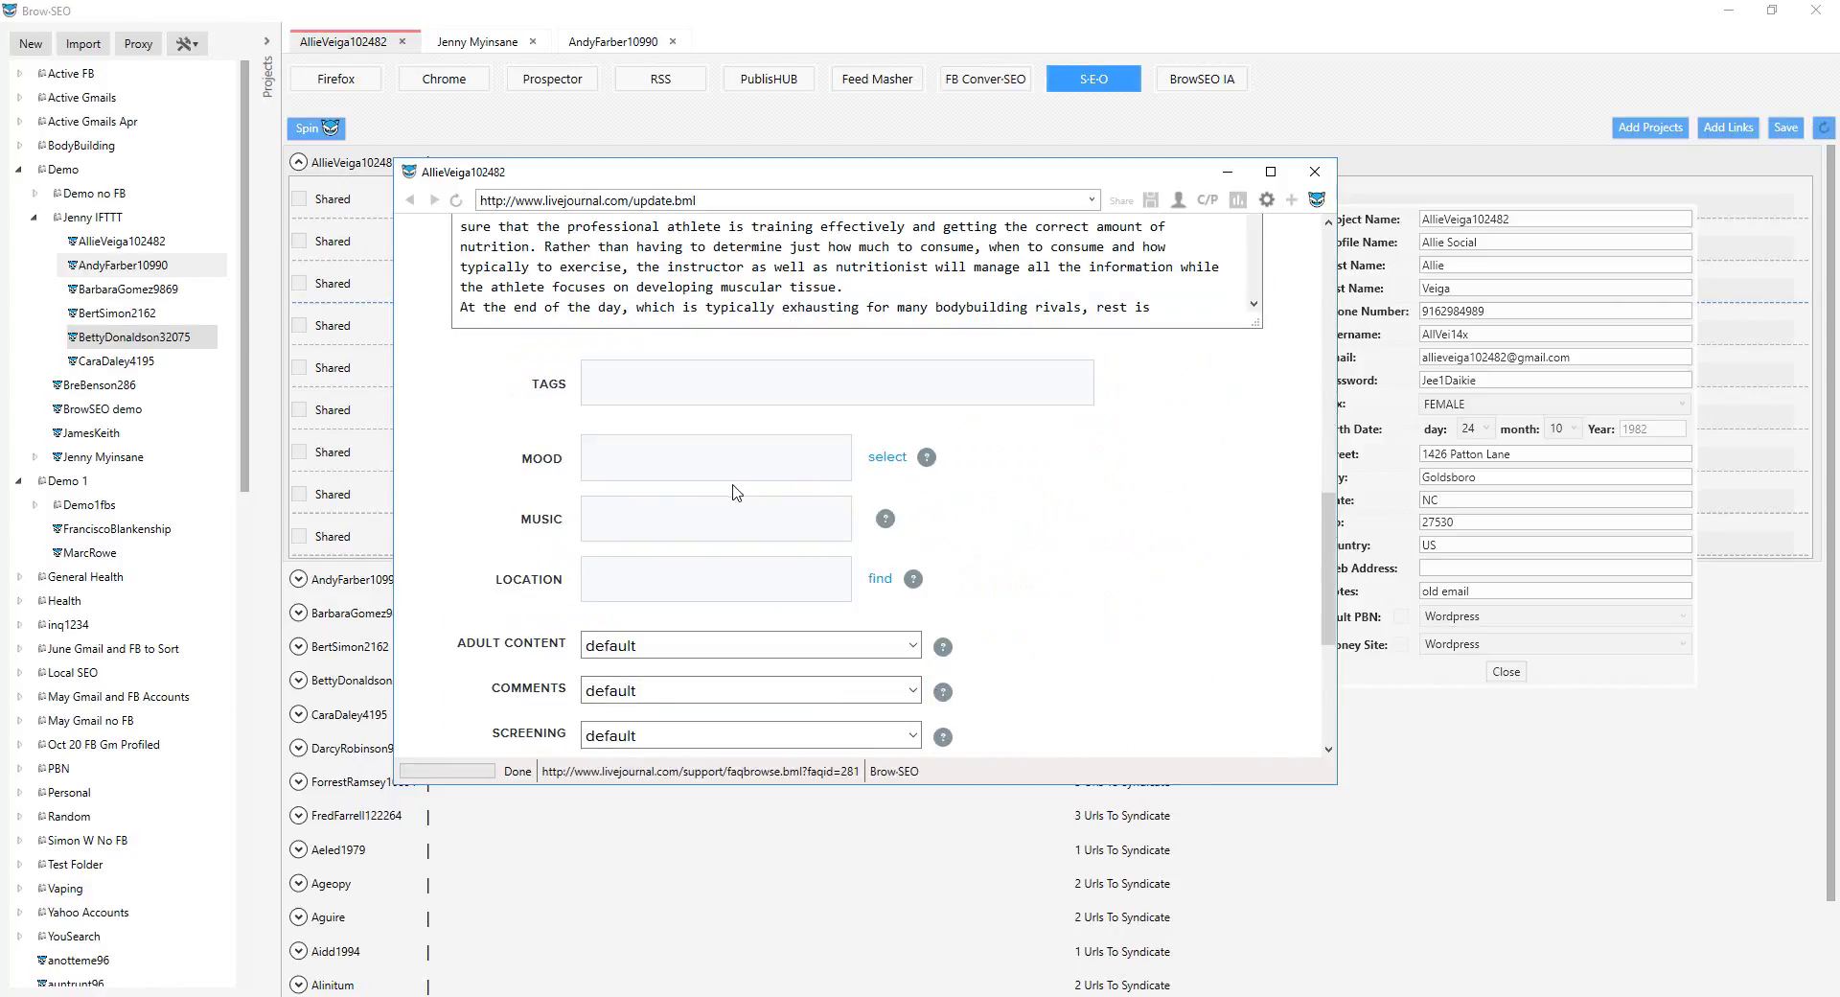
pyautogui.click(623, 574)
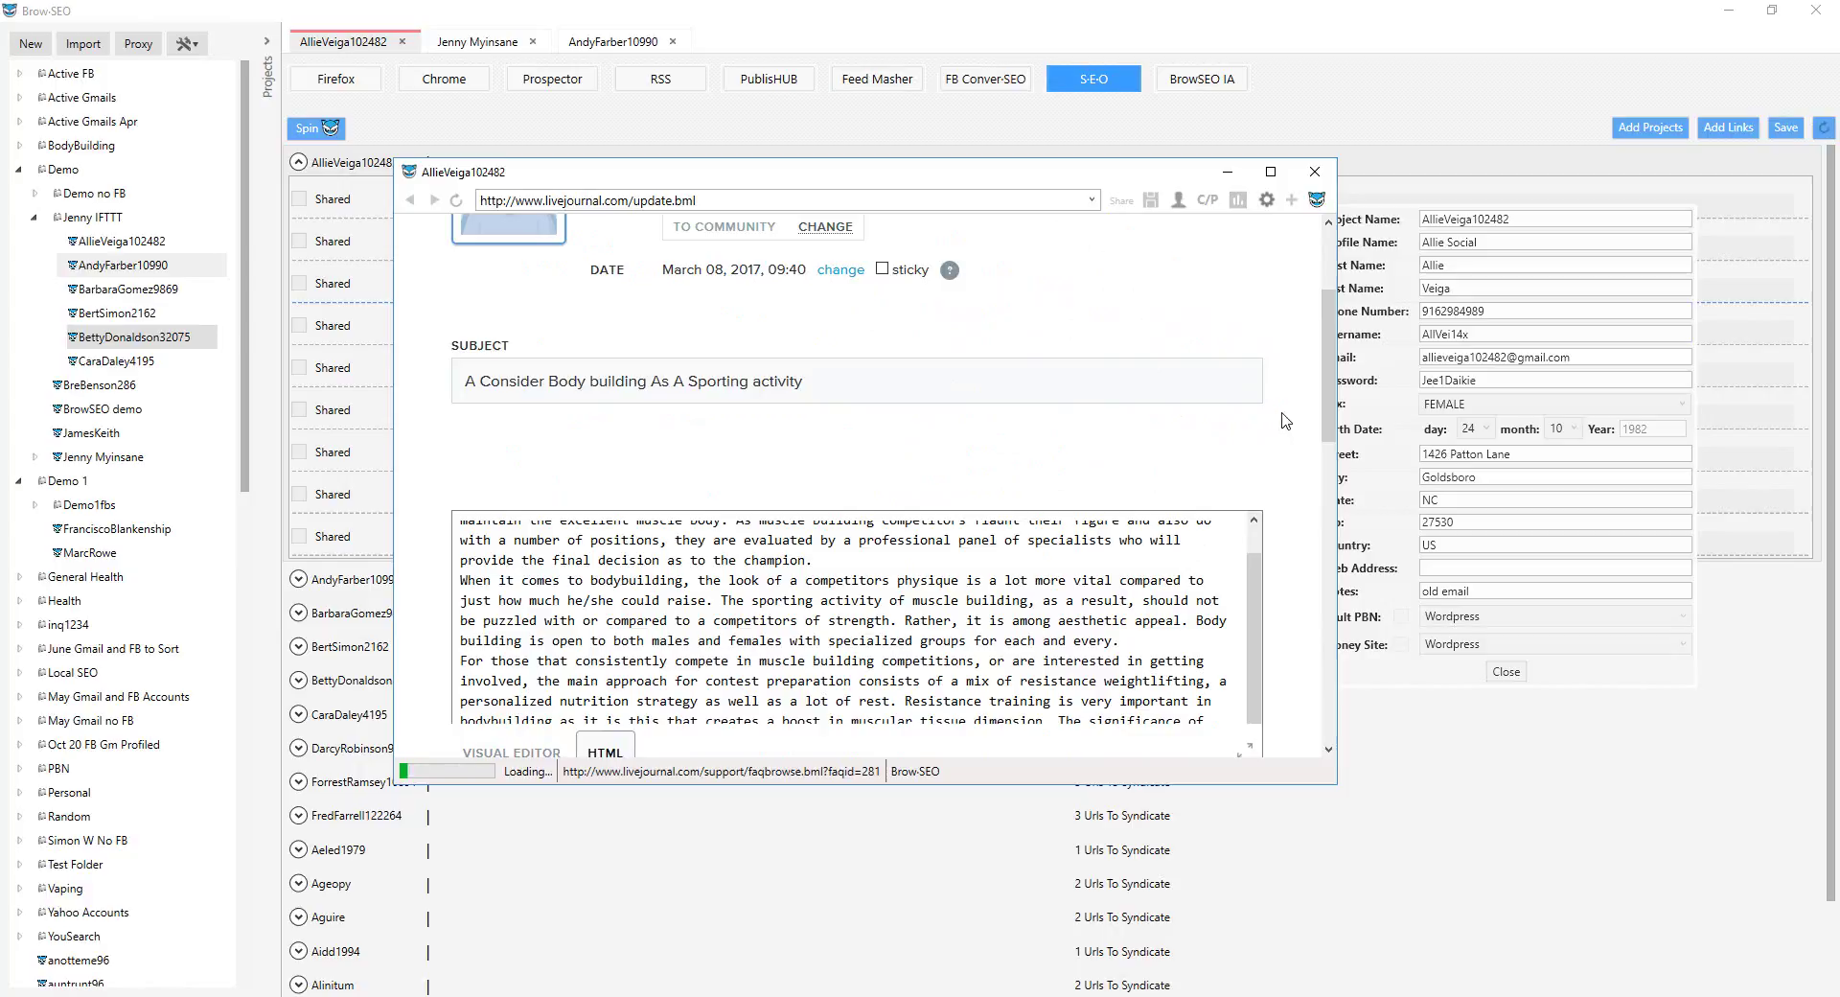
pyautogui.scroll(2, 1287, 422)
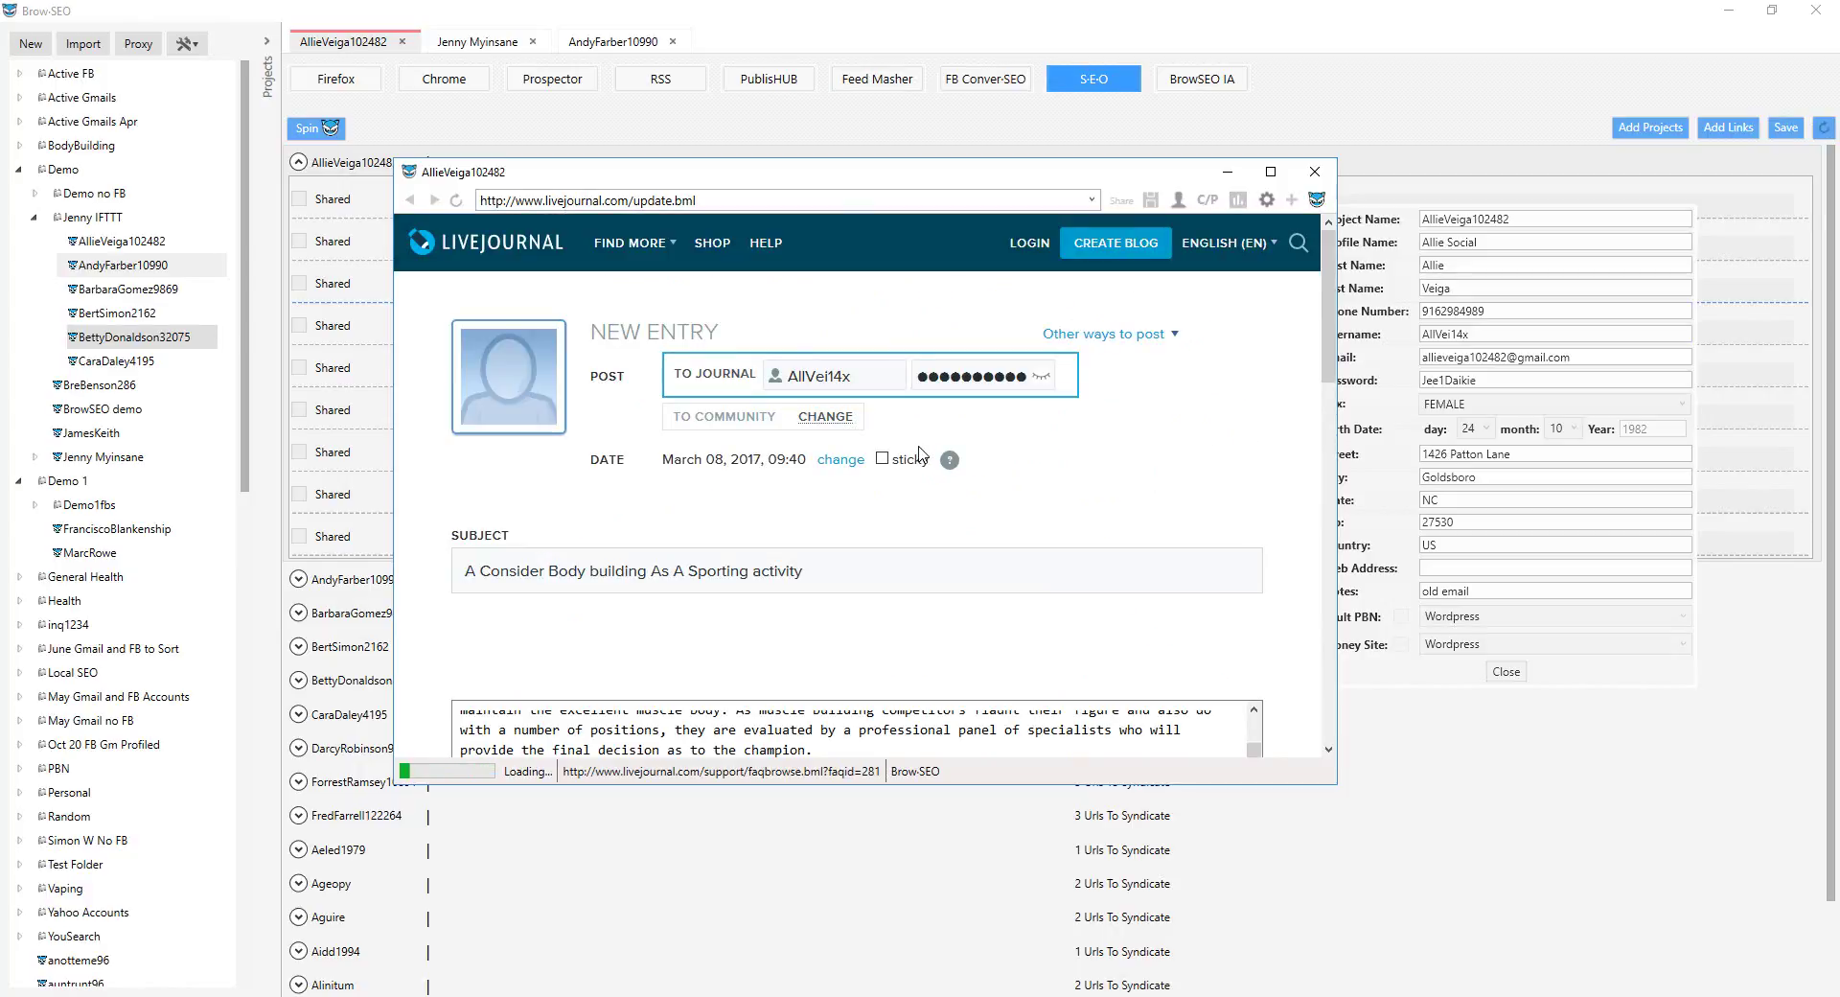
pyautogui.click(1228, 175)
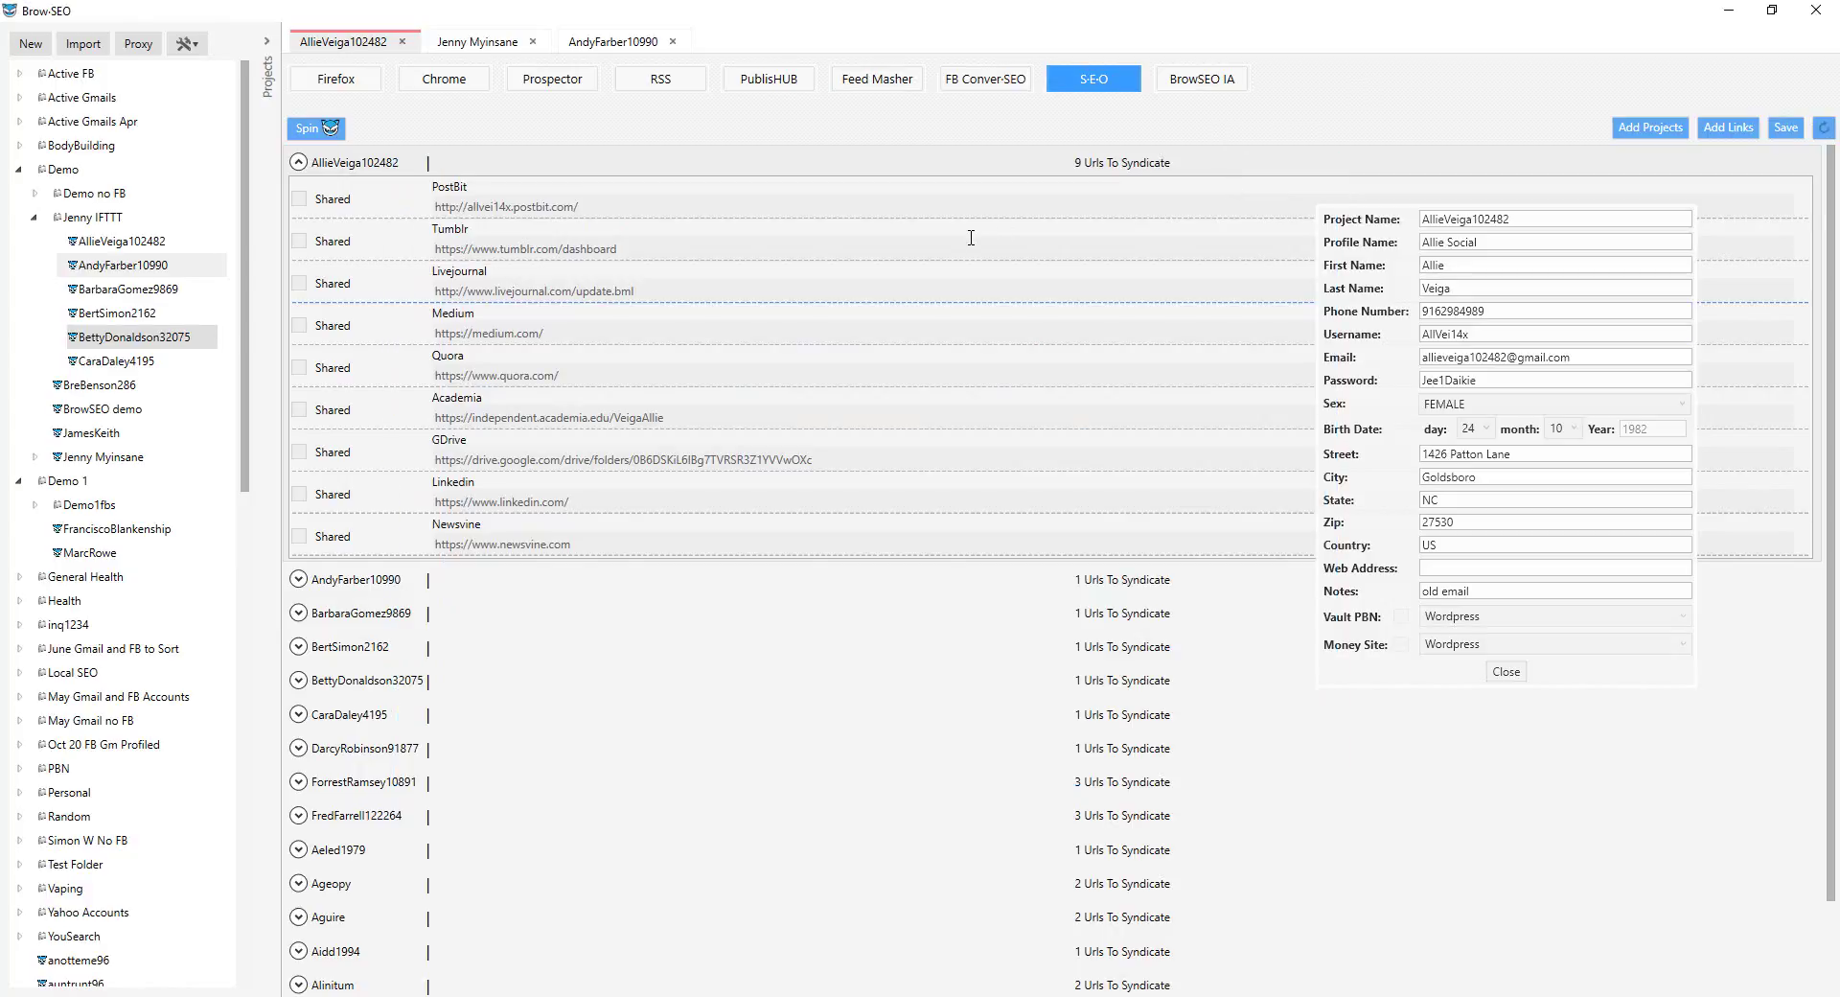
# Step: Launch the Medium link in Project Browser FF with its window minimized, and close the two other open project tabs
pyautogui.rightClick(463, 337)
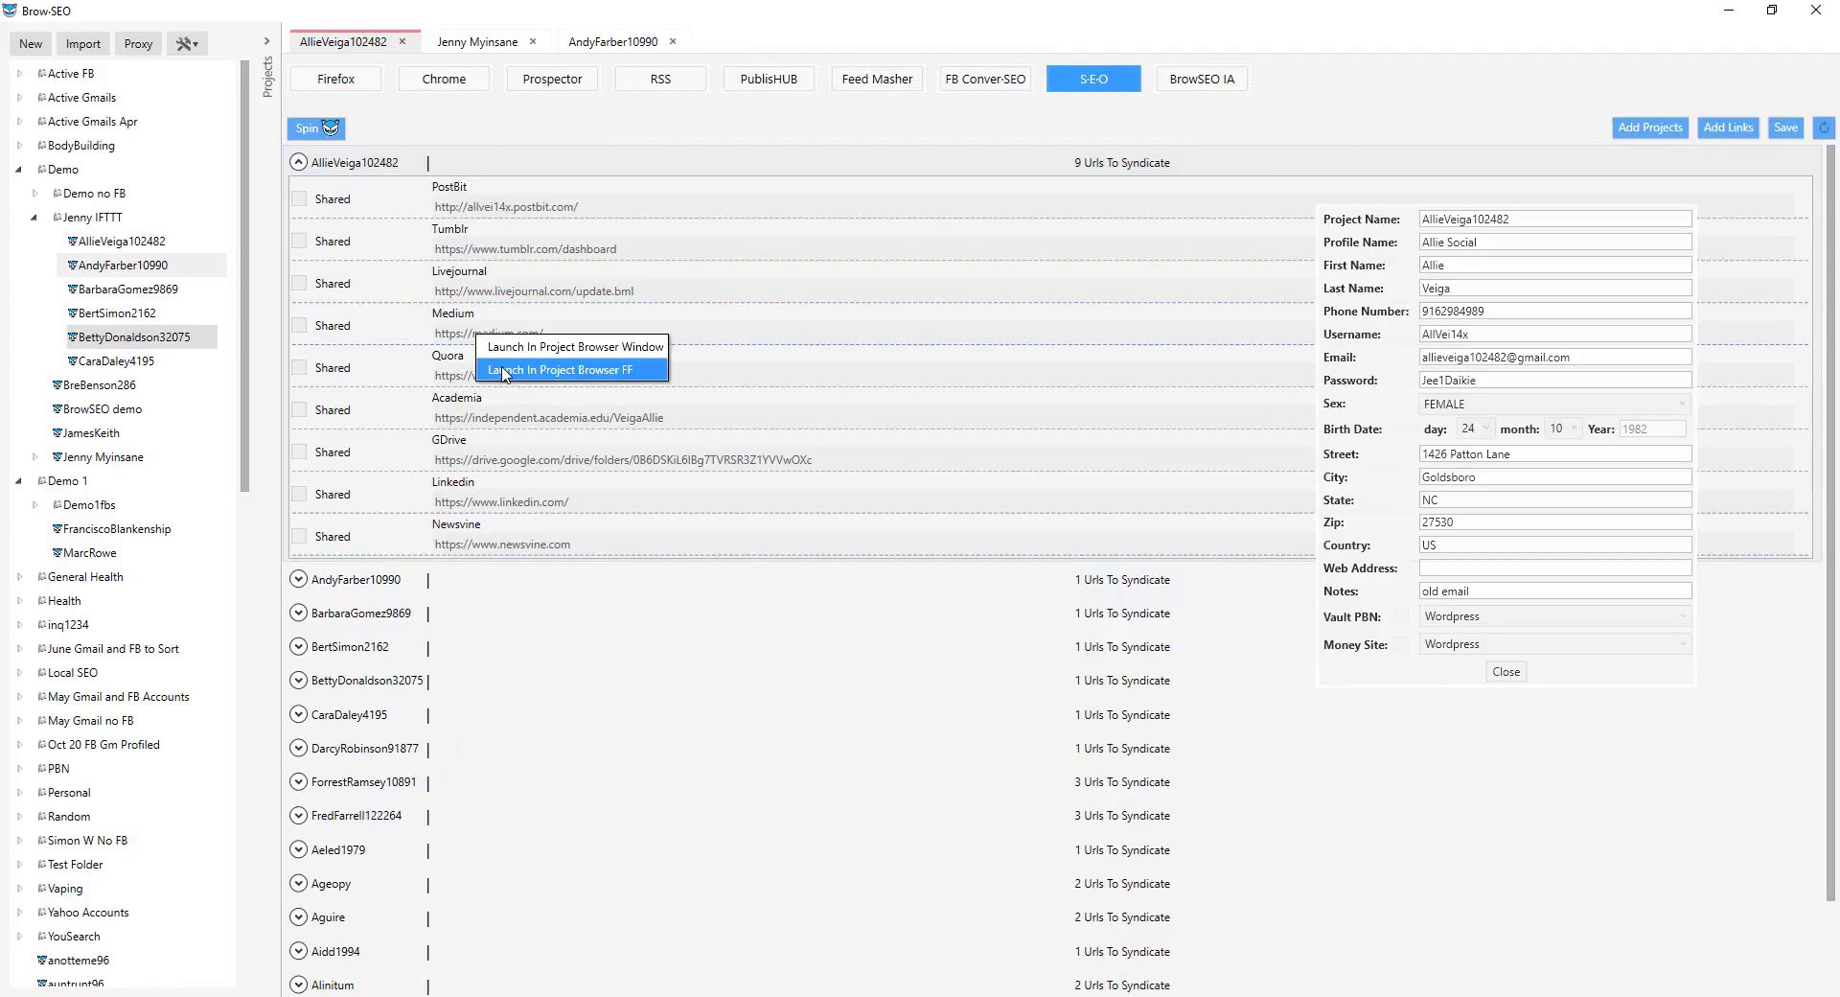
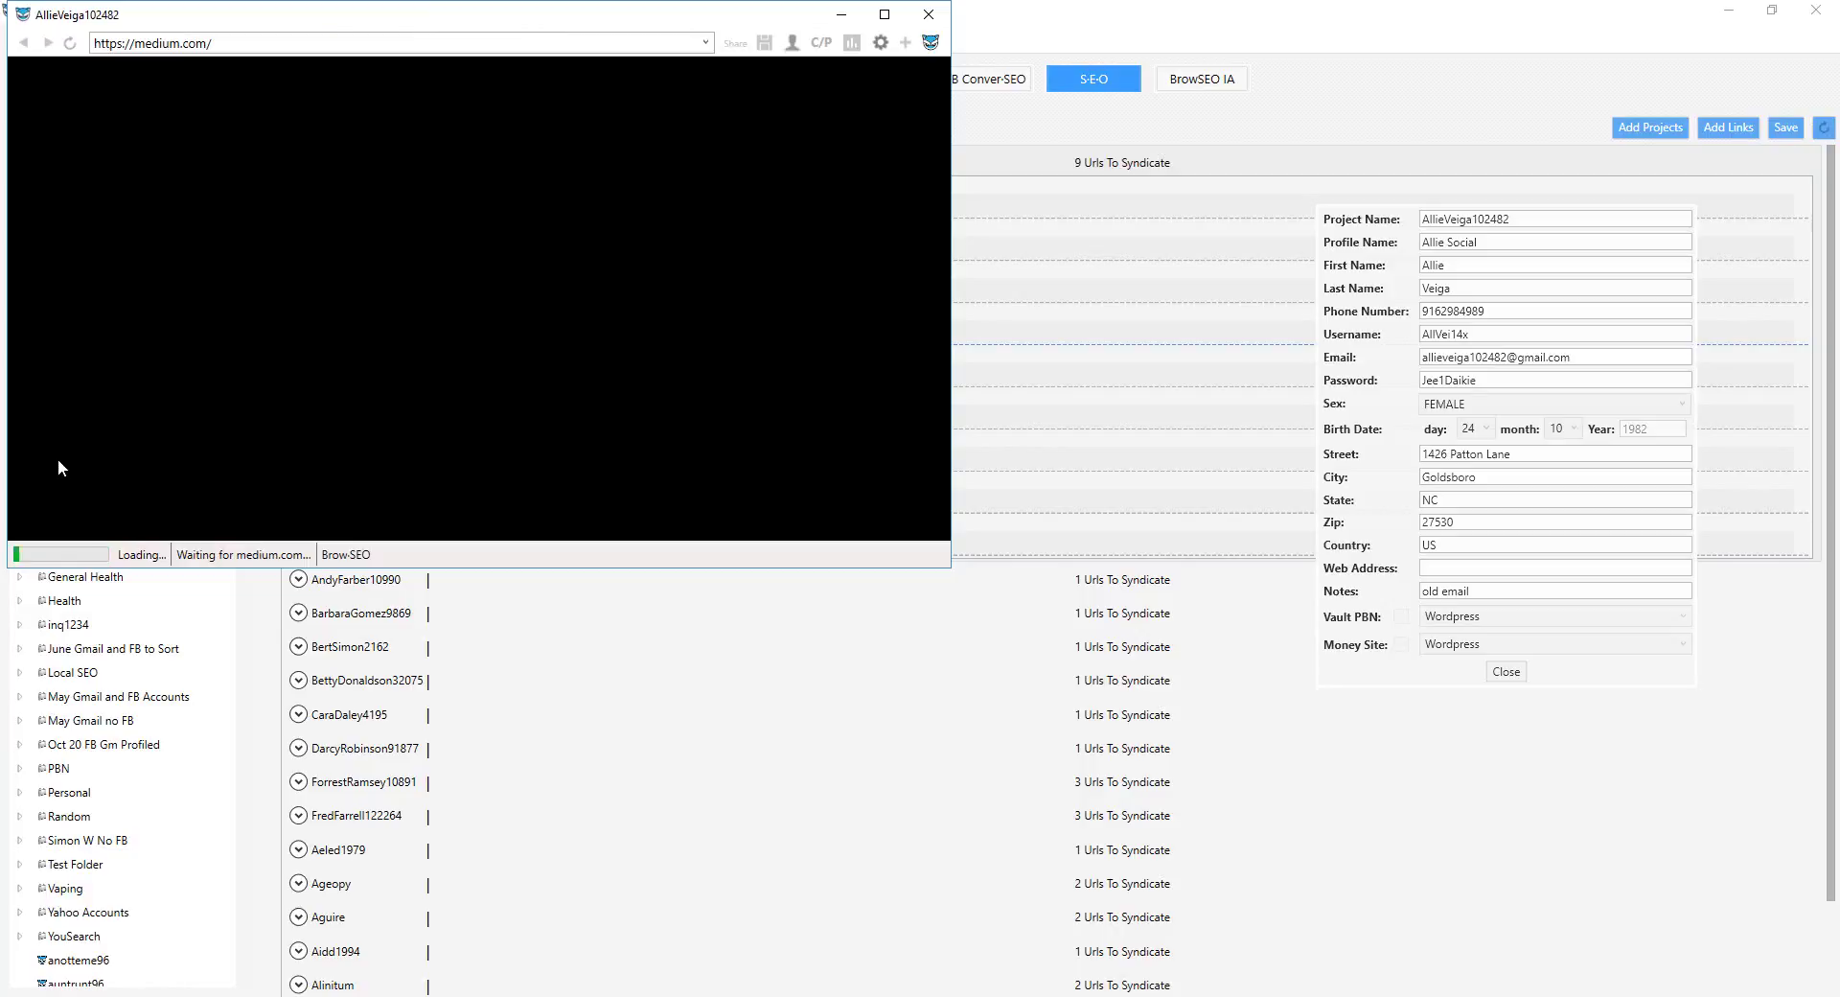
pyautogui.click(843, 17)
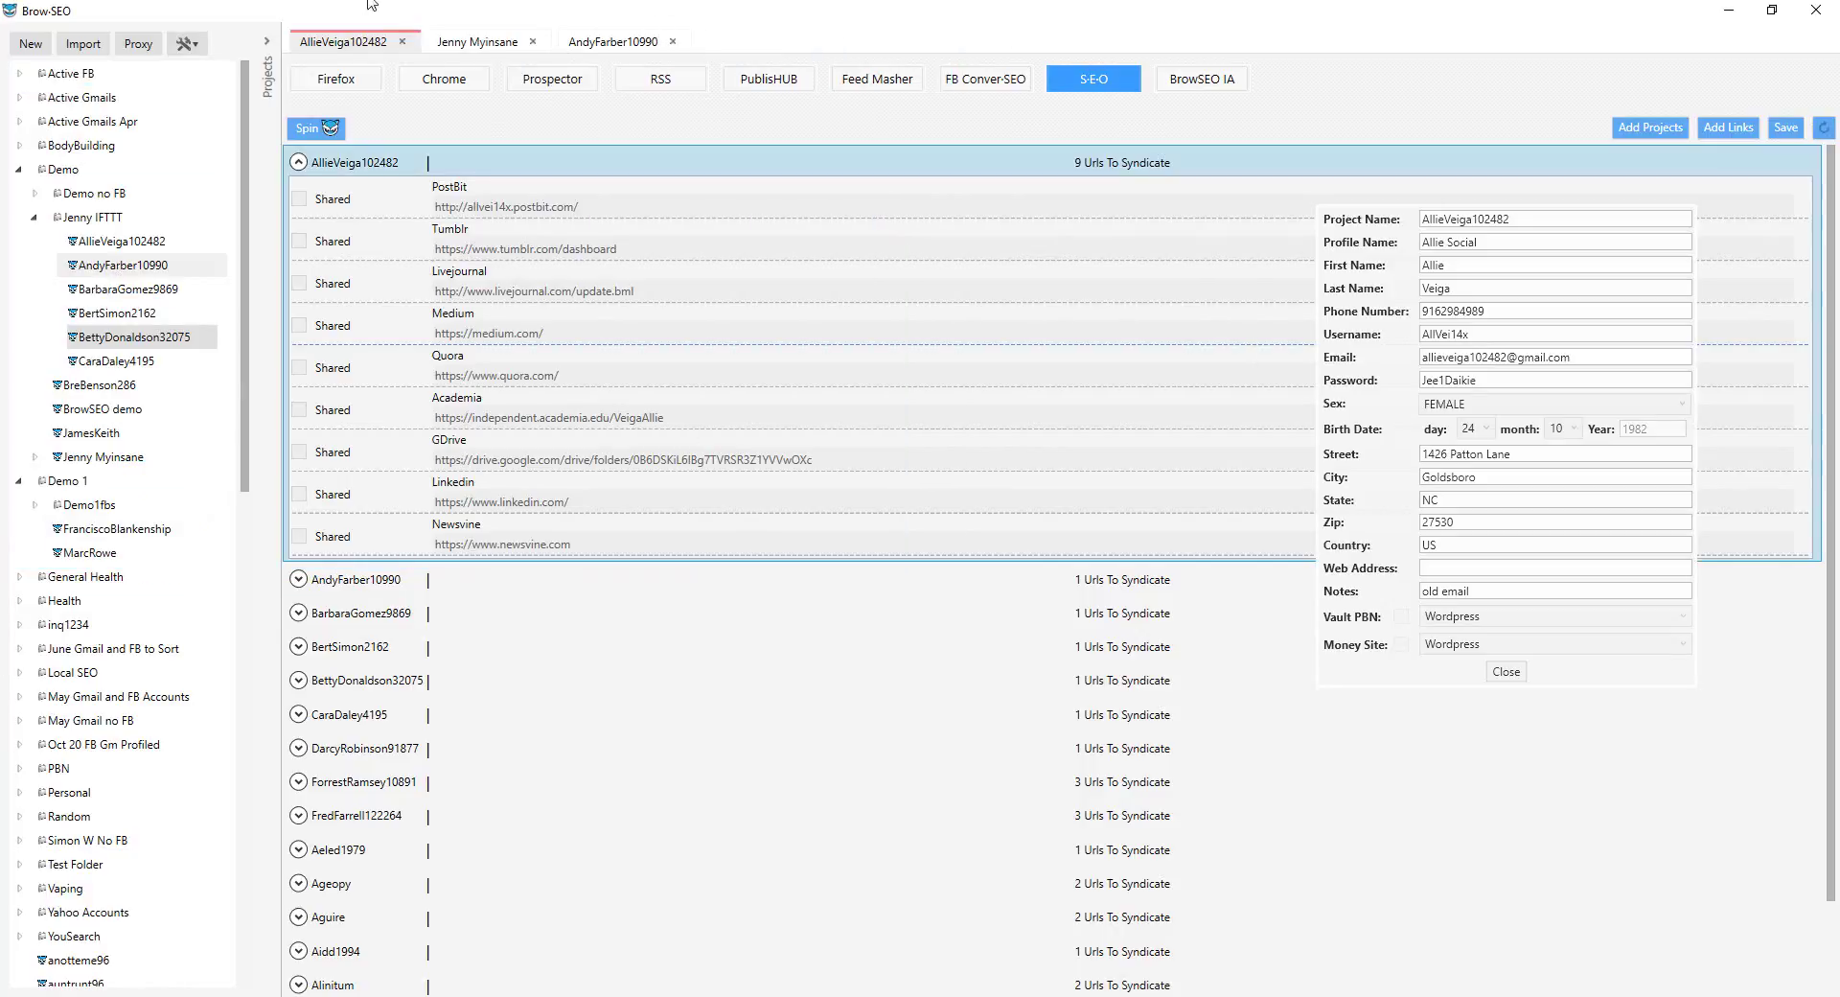
pyautogui.click(532, 42)
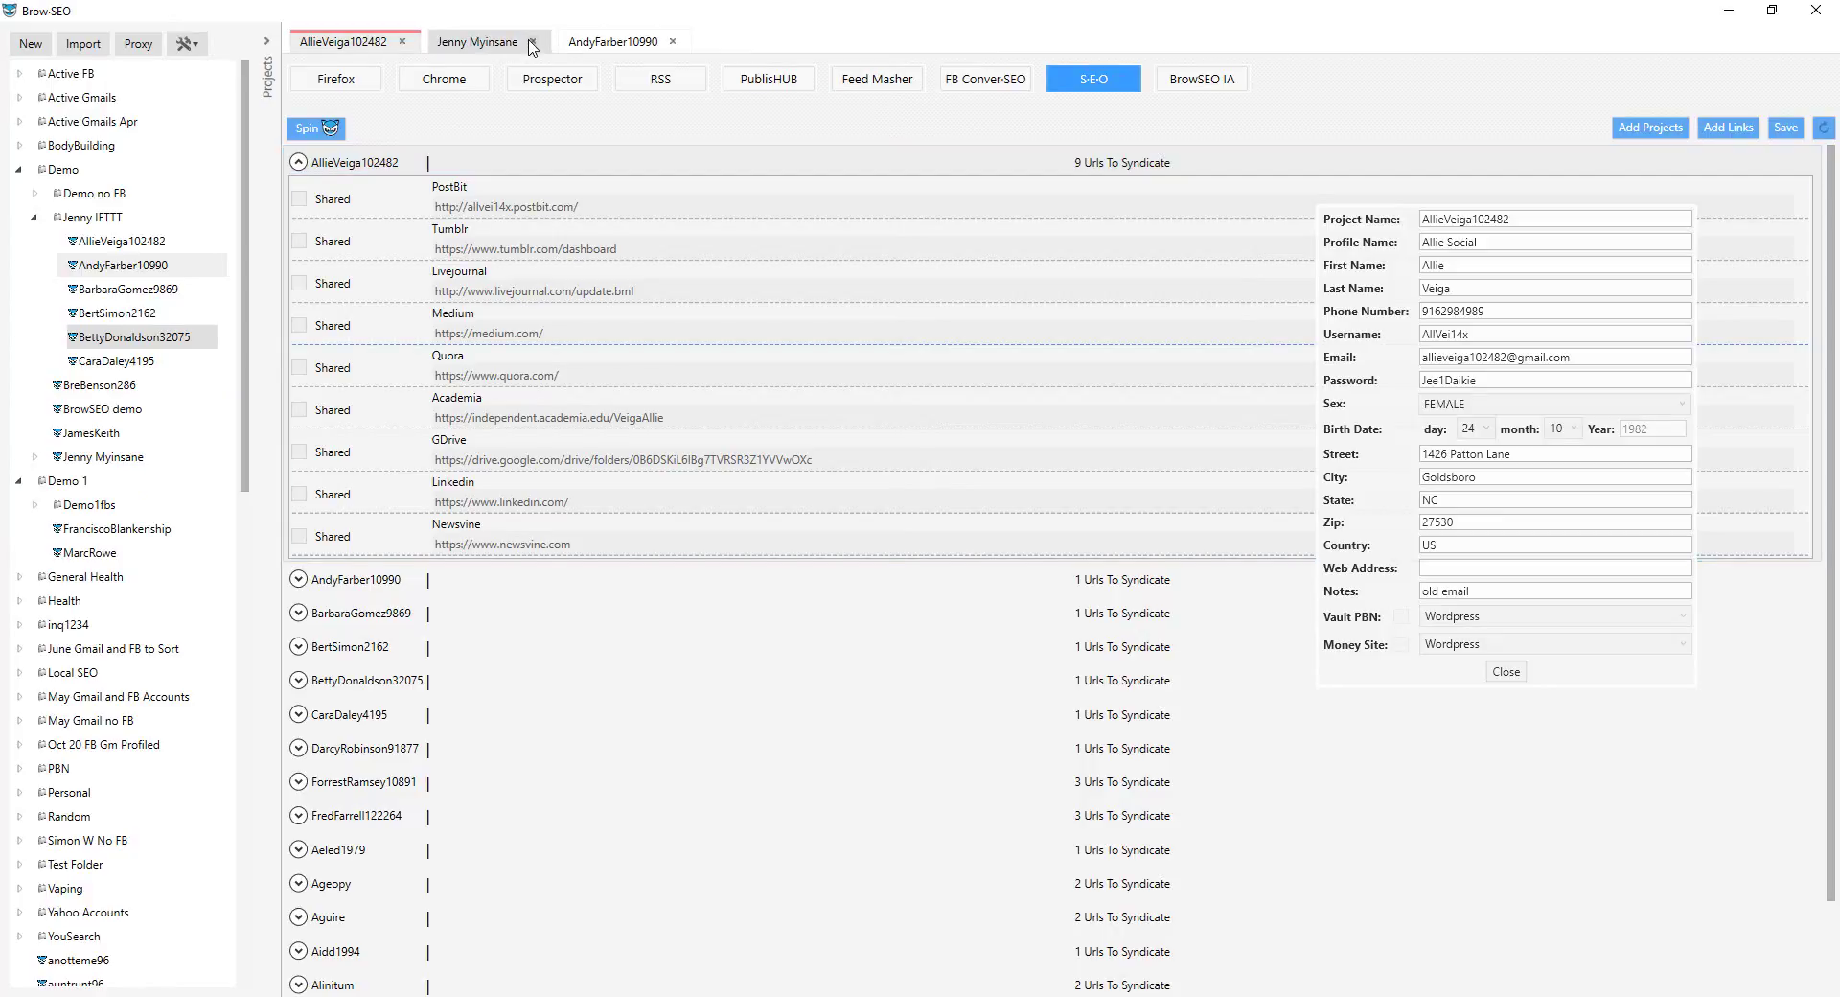
pyautogui.click(543, 42)
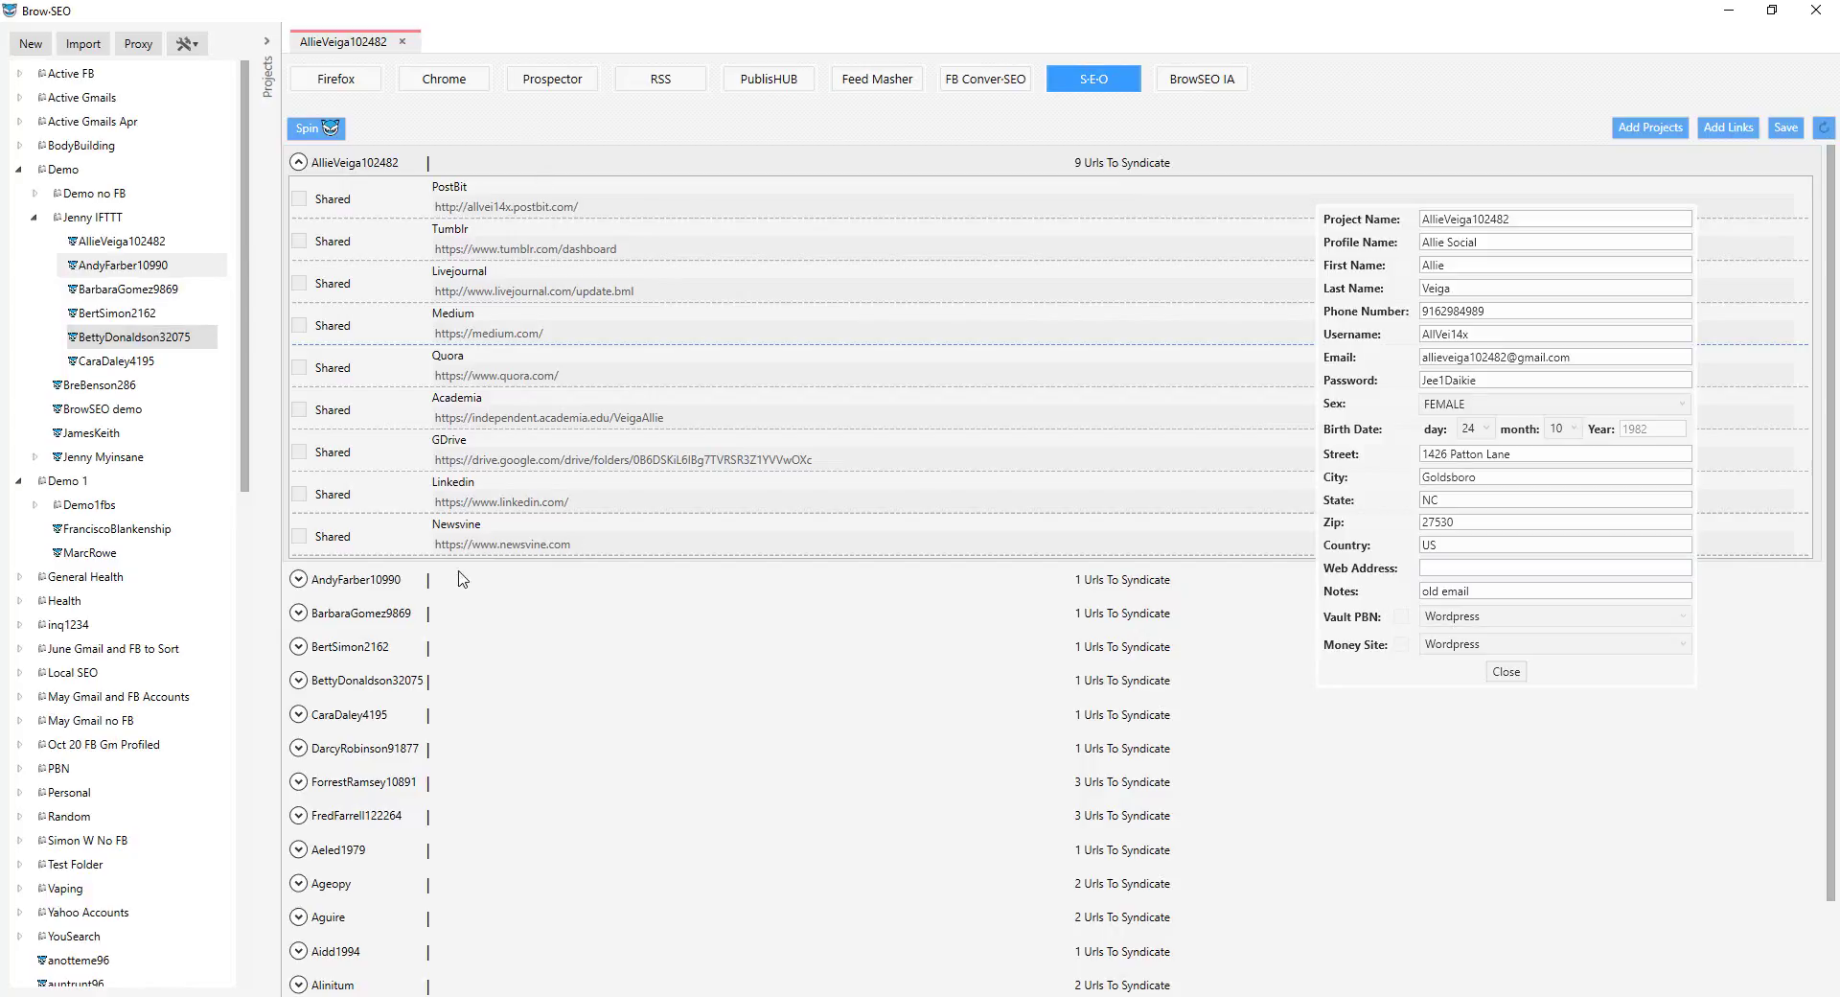
# Step: Examine the syndication link listed under the second project and collapse its list again
pyautogui.click(299, 580)
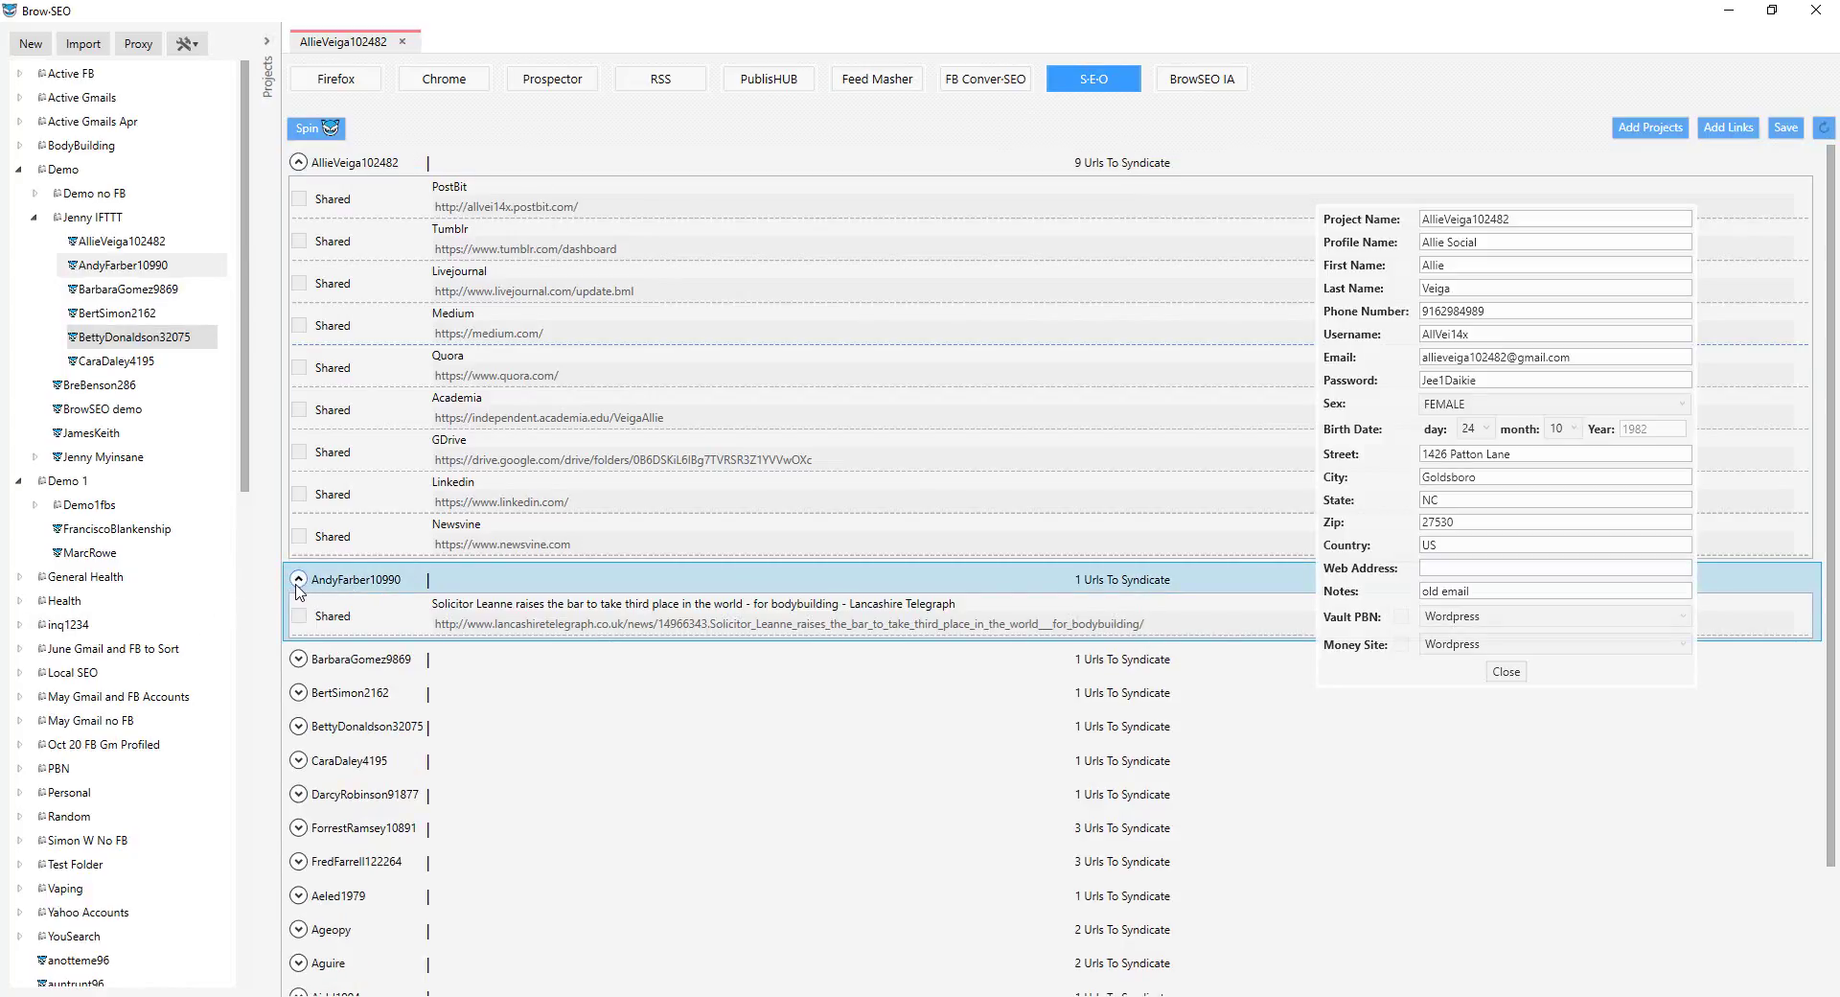
pyautogui.click(297, 580)
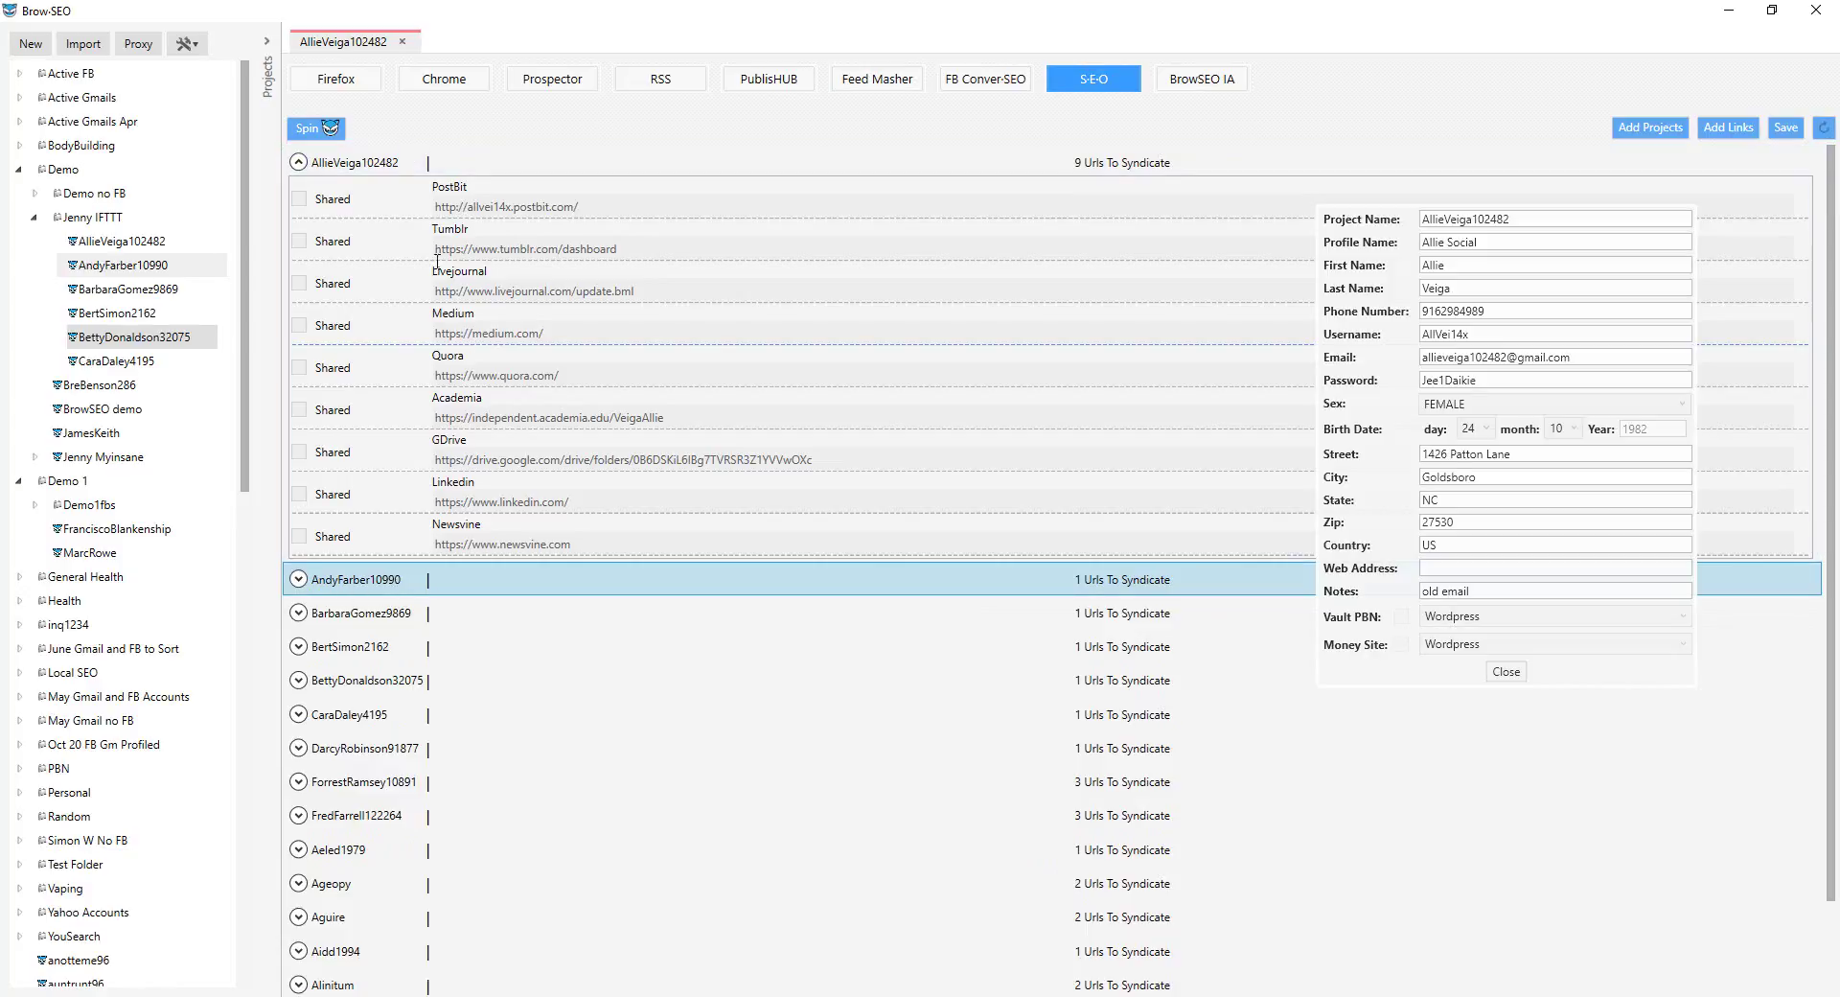